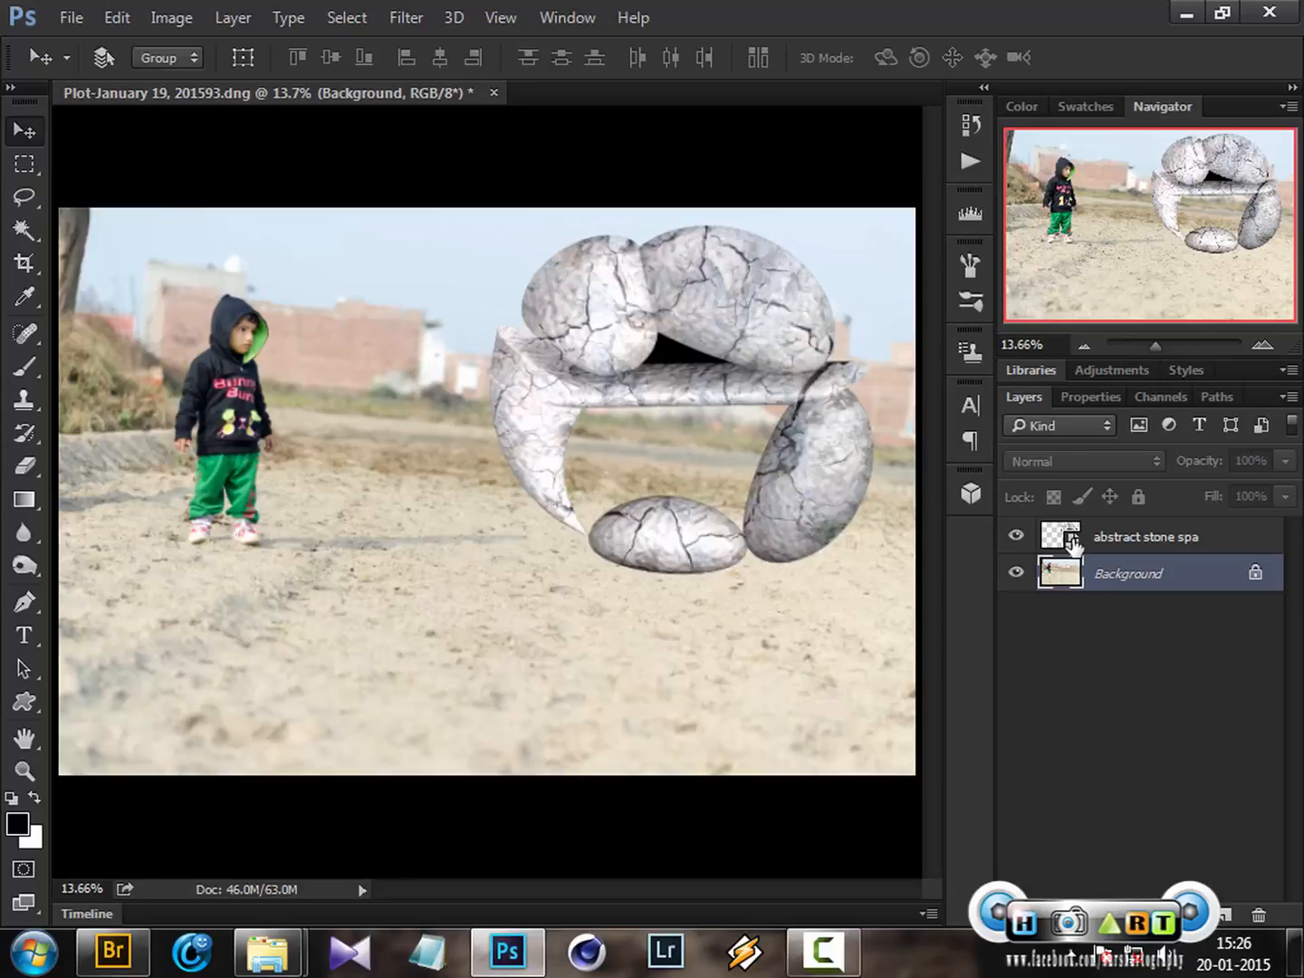
Duplicate the abstract stone spa layer
left_click(1072, 542)
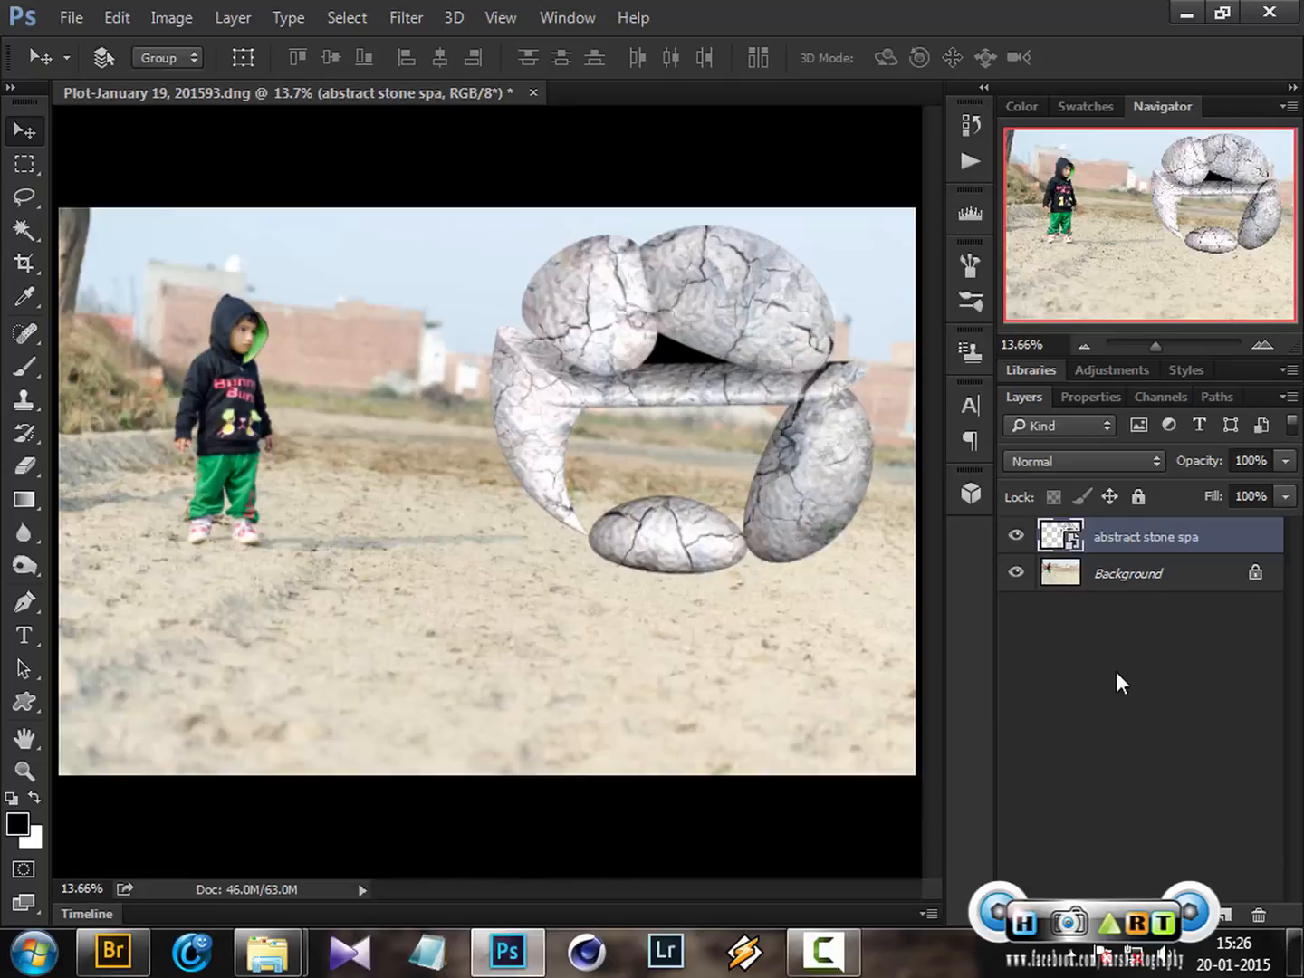
key("ctrl")
key("ctrl+j")
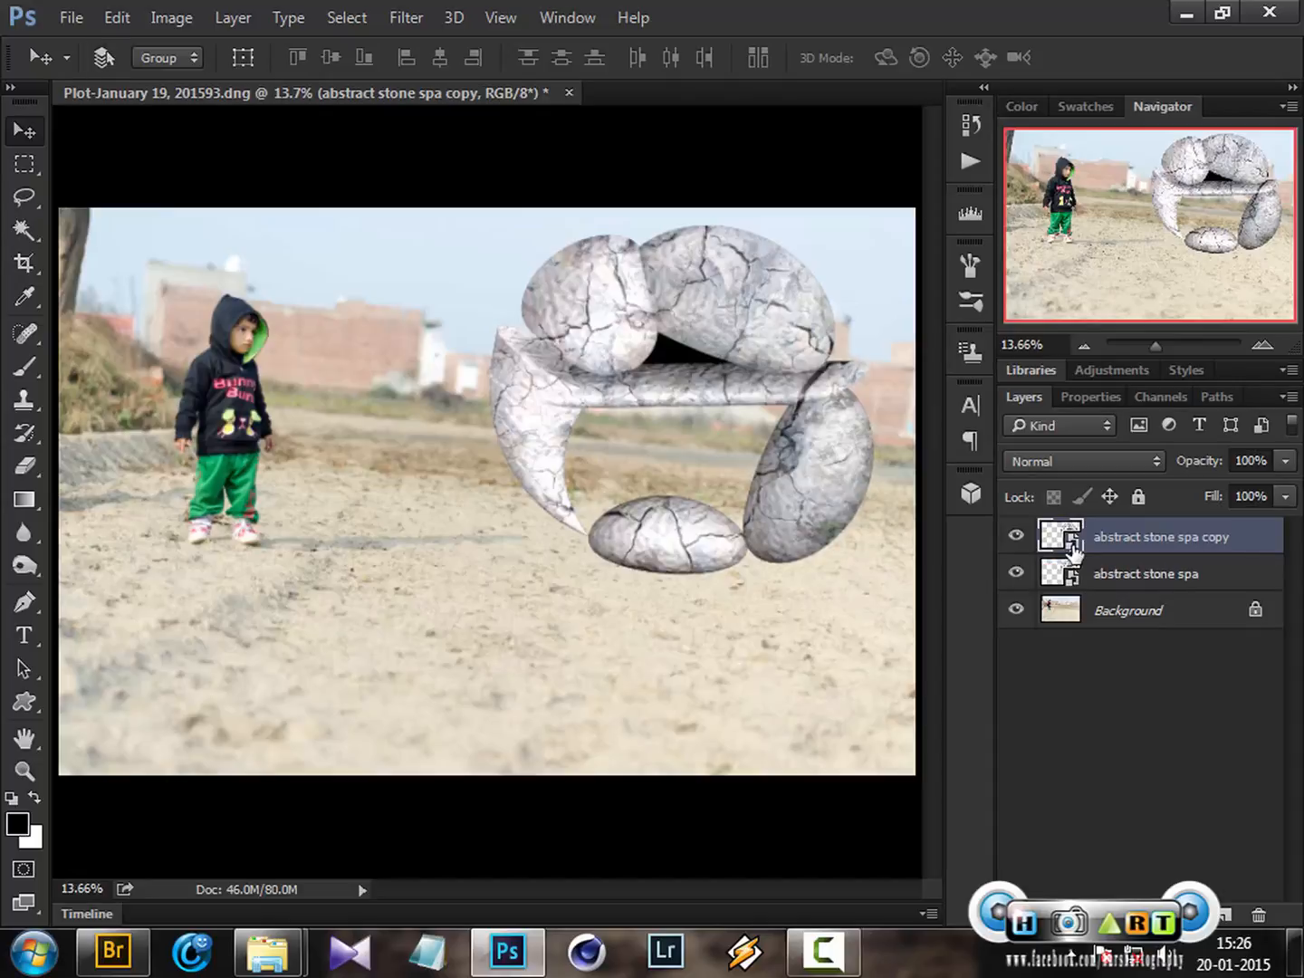
Rename the copy to shadow and move it below the original stone layer
double_click(1166, 537)
type("shadow")
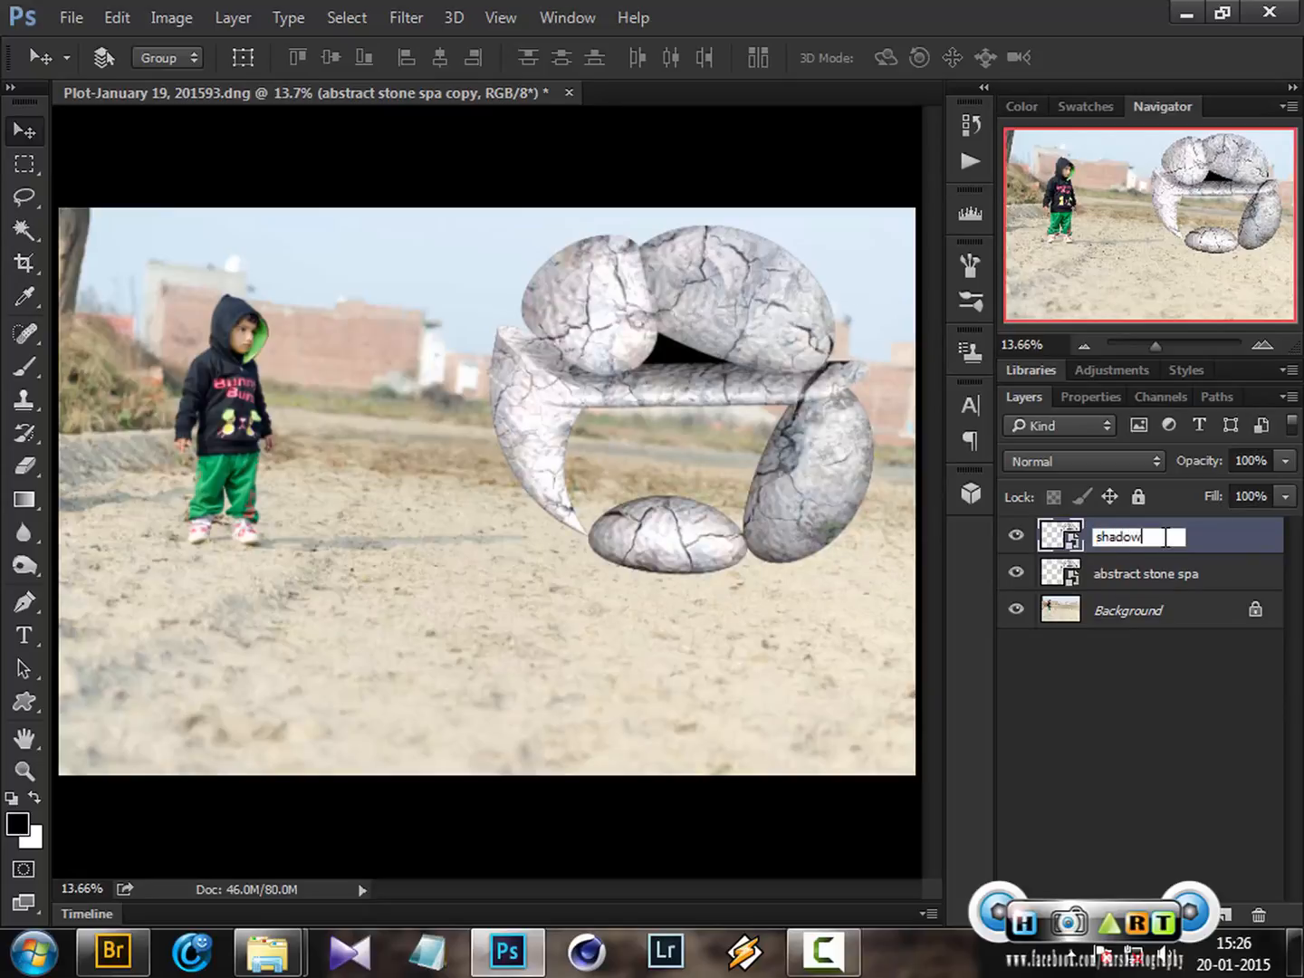
key("Return")
left_click_drag(1165, 544, 1164, 576)
Add a Hue/Saturation adjustment with Lightness -100, clipped to the shadow layer
left_click(1163, 914)
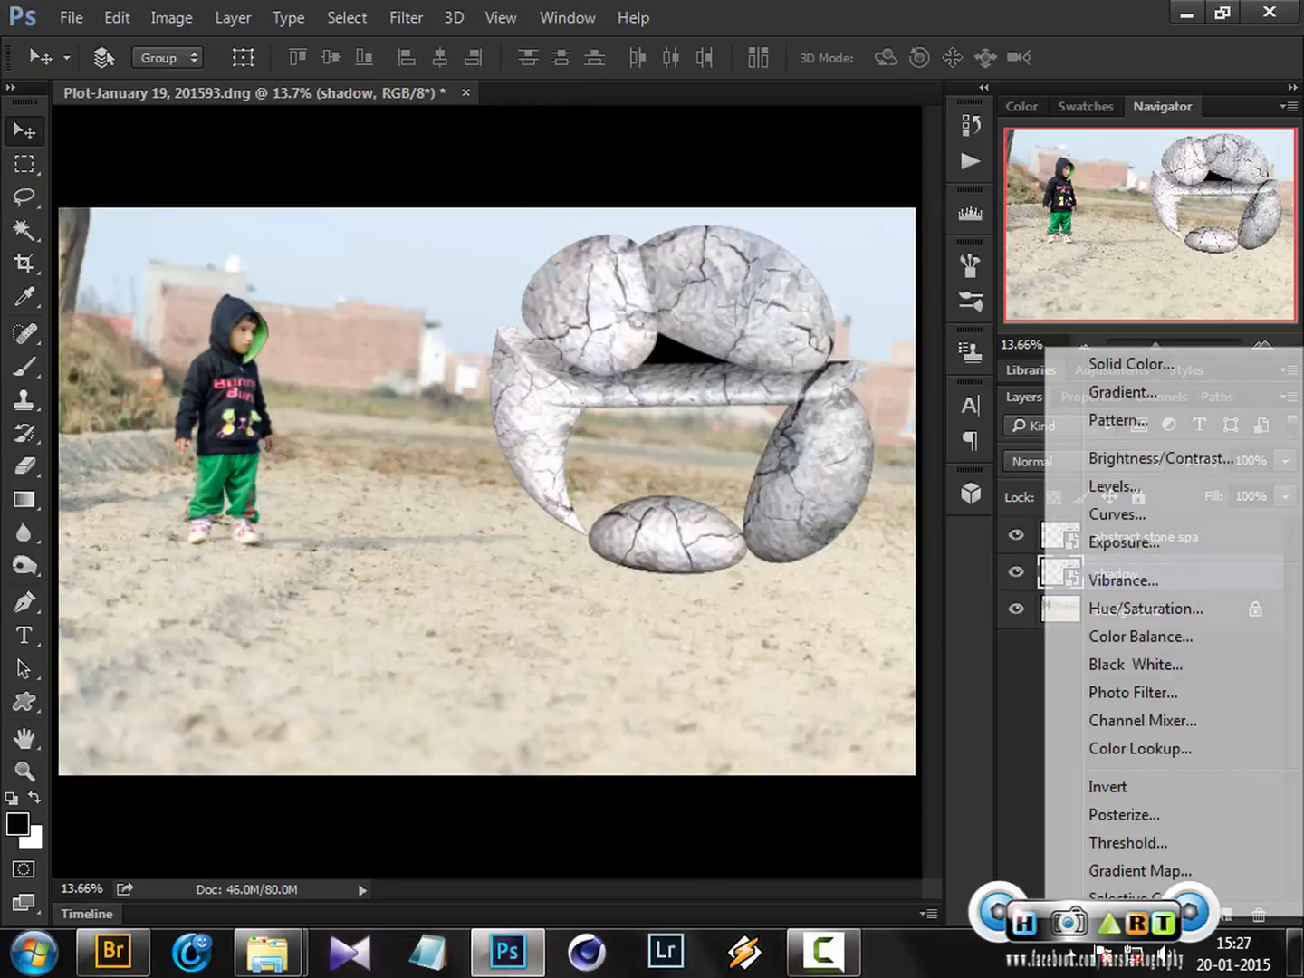
left_click(1159, 608)
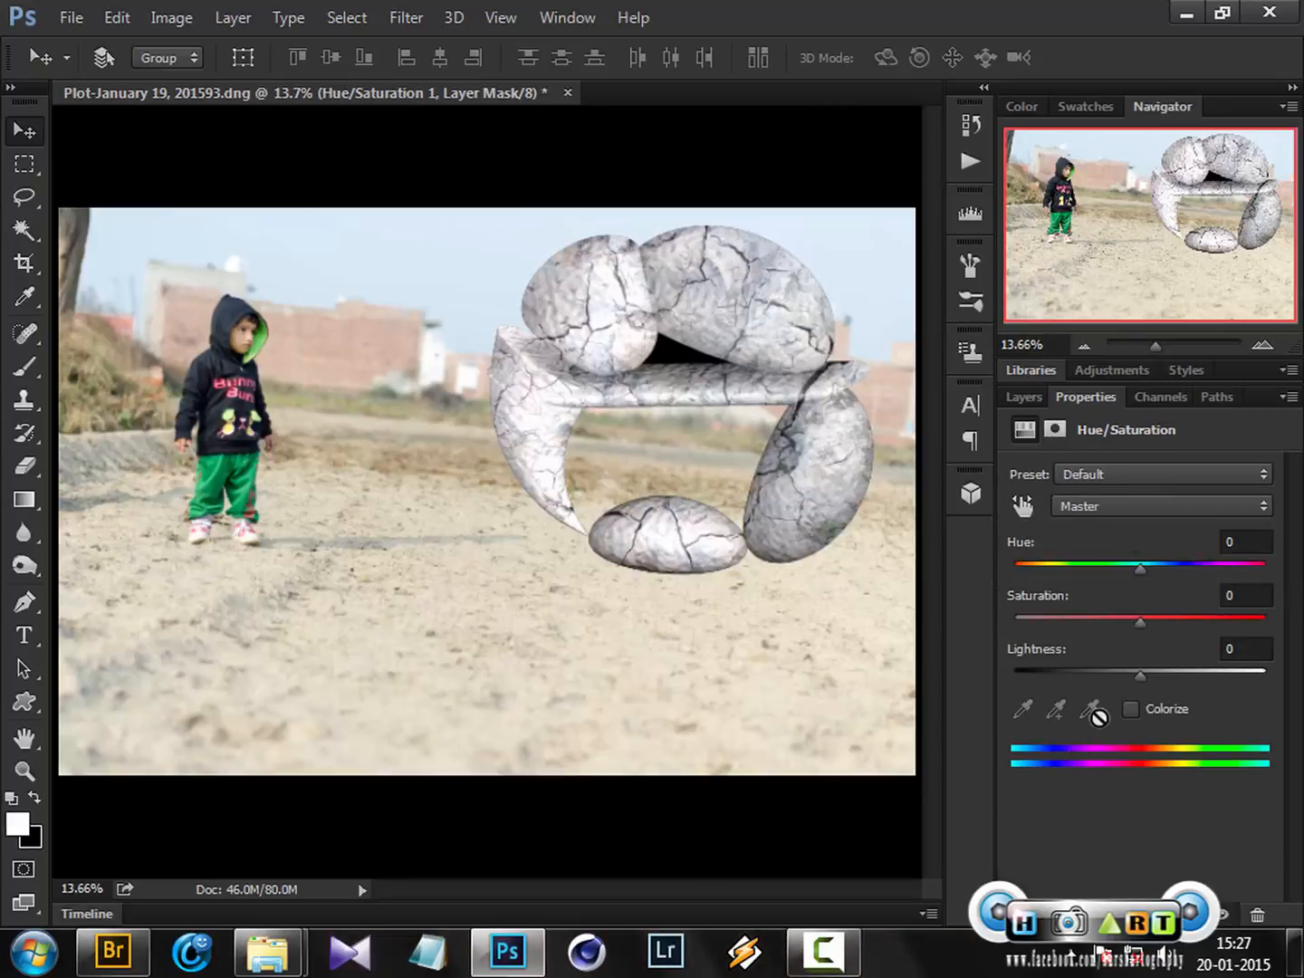
left_click_drag(1140, 673, 998, 674)
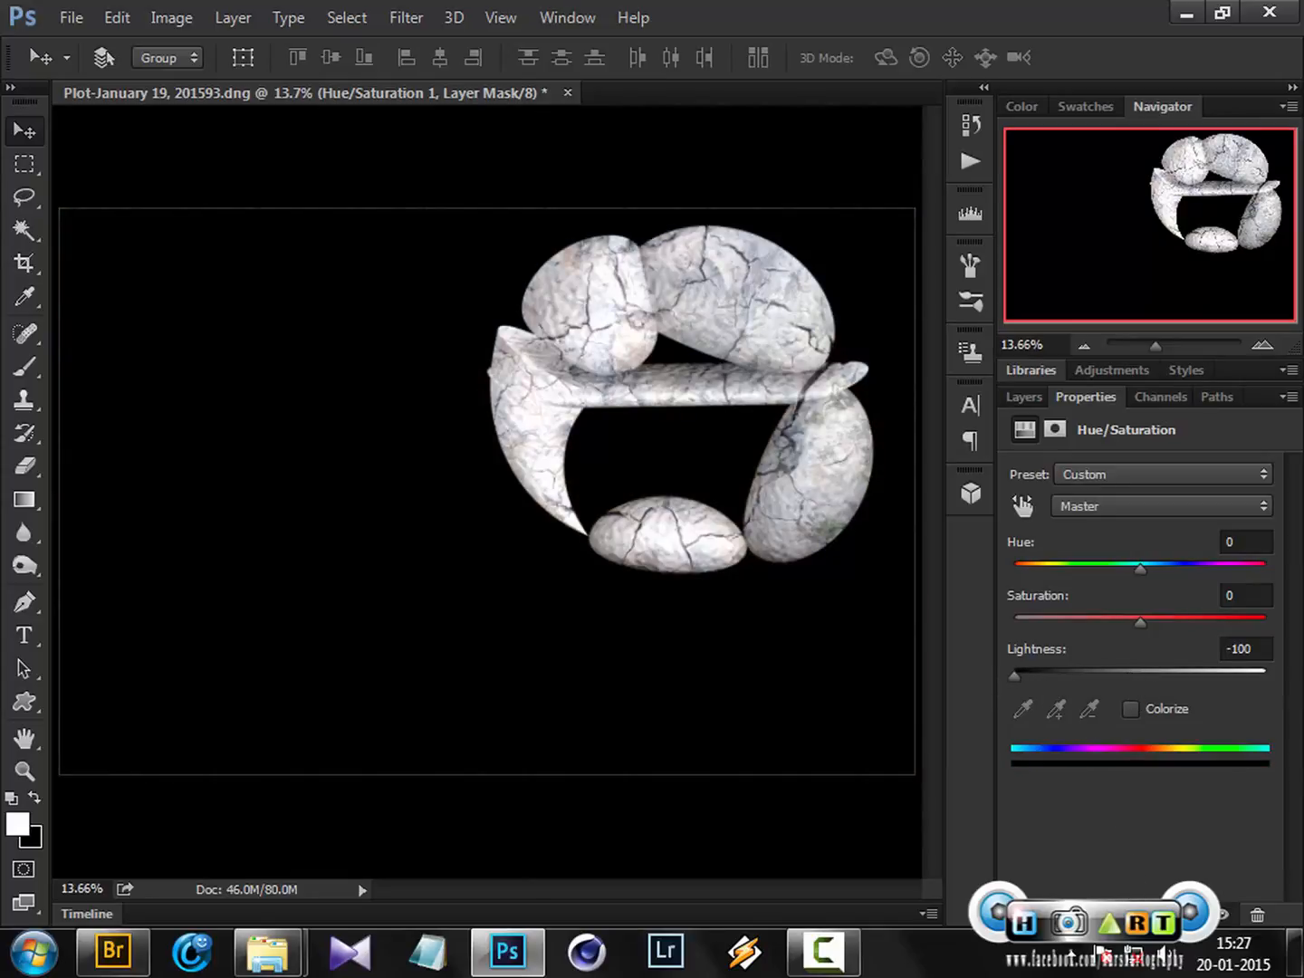
left_click(1119, 914)
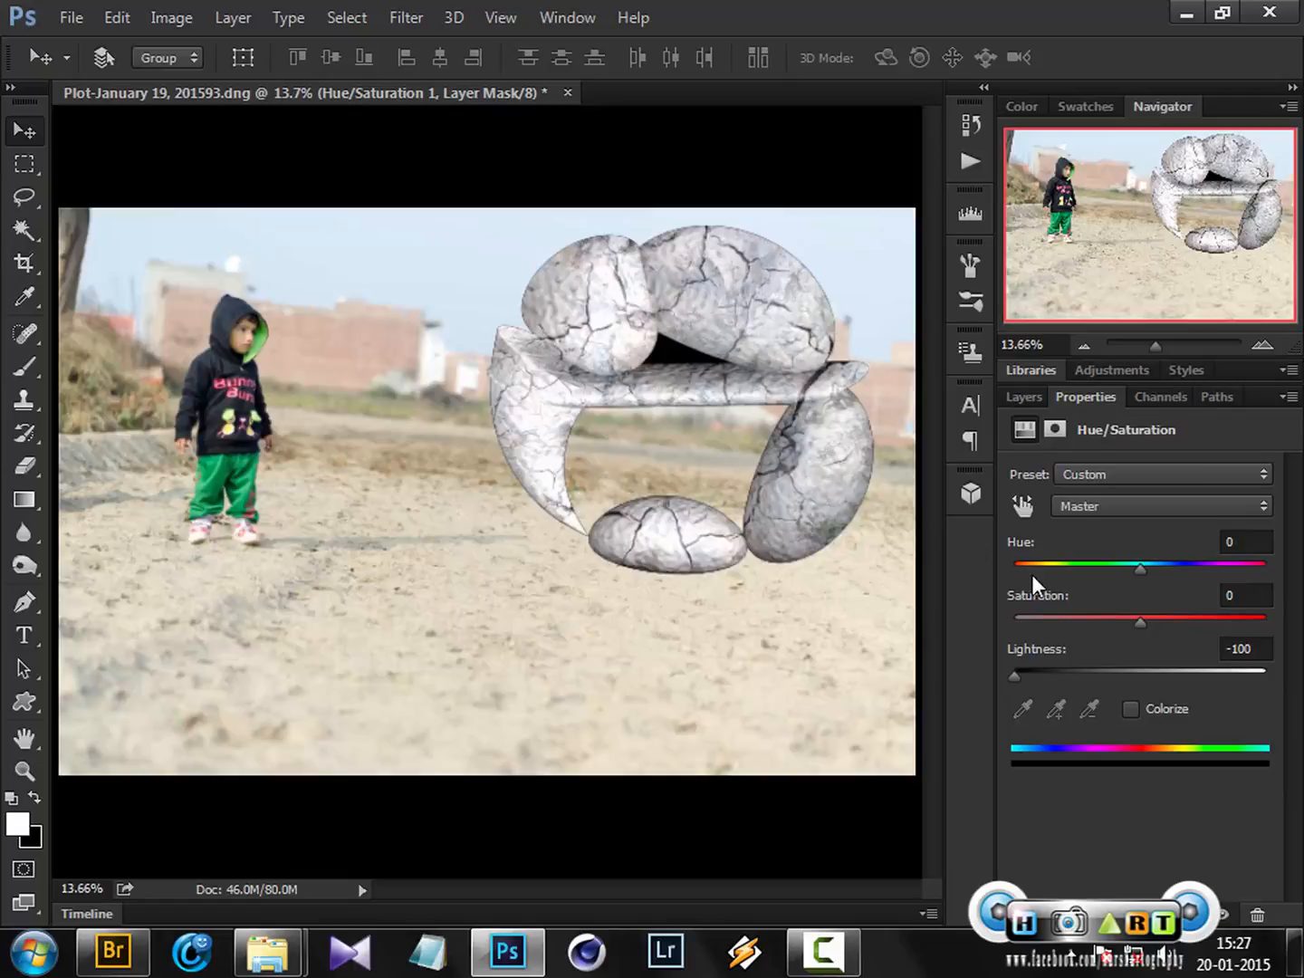
Merge the Hue/Saturation adjustment down into the shadow layer
left_click(1028, 397)
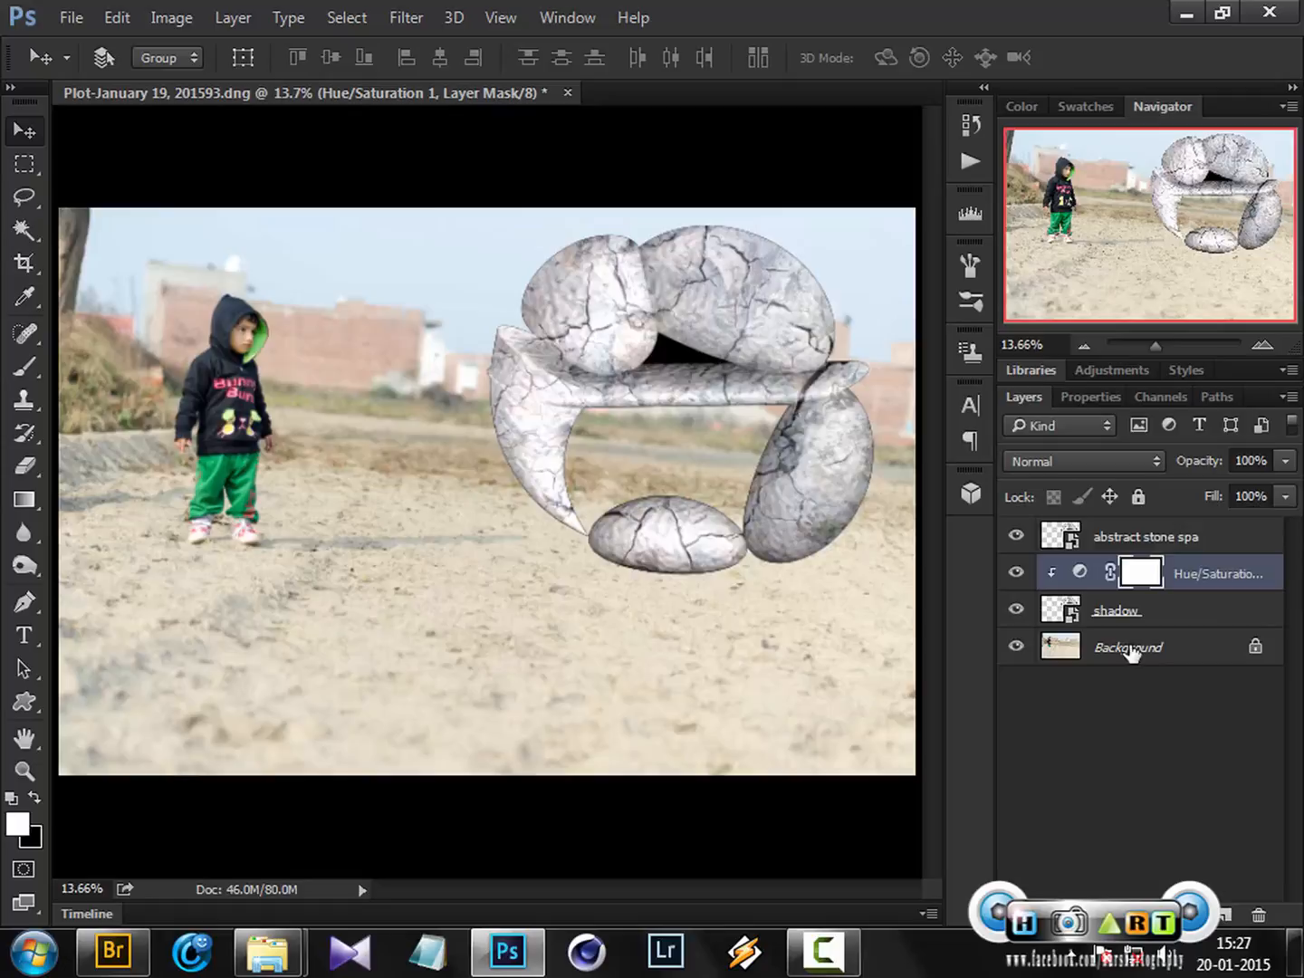
left_click(1067, 612)
key("ctrl+e")
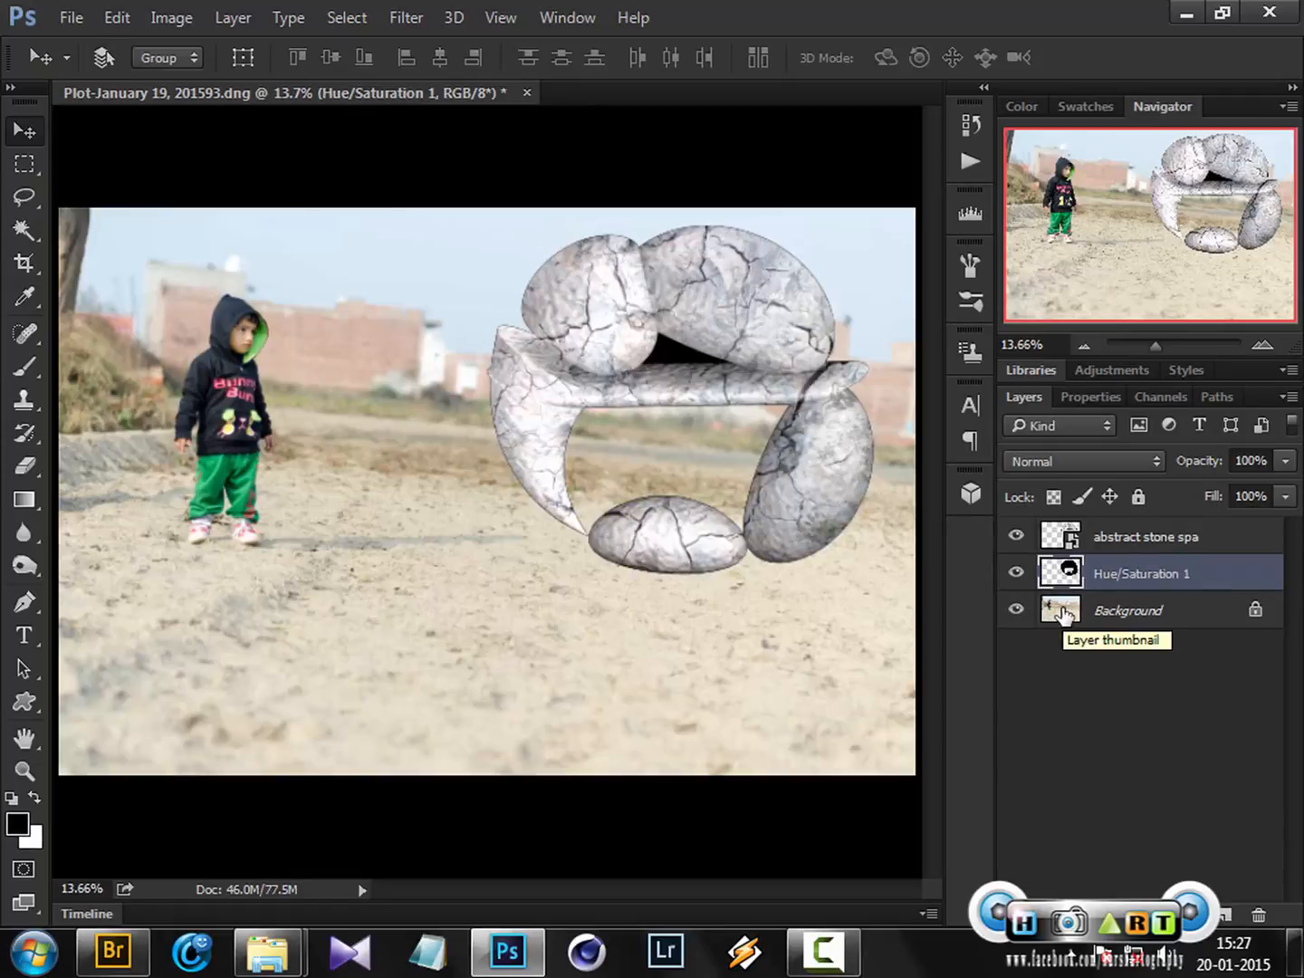
Hide and re-show the top stone layer to inspect the blackened shadow copy
mouse_move(824, 948)
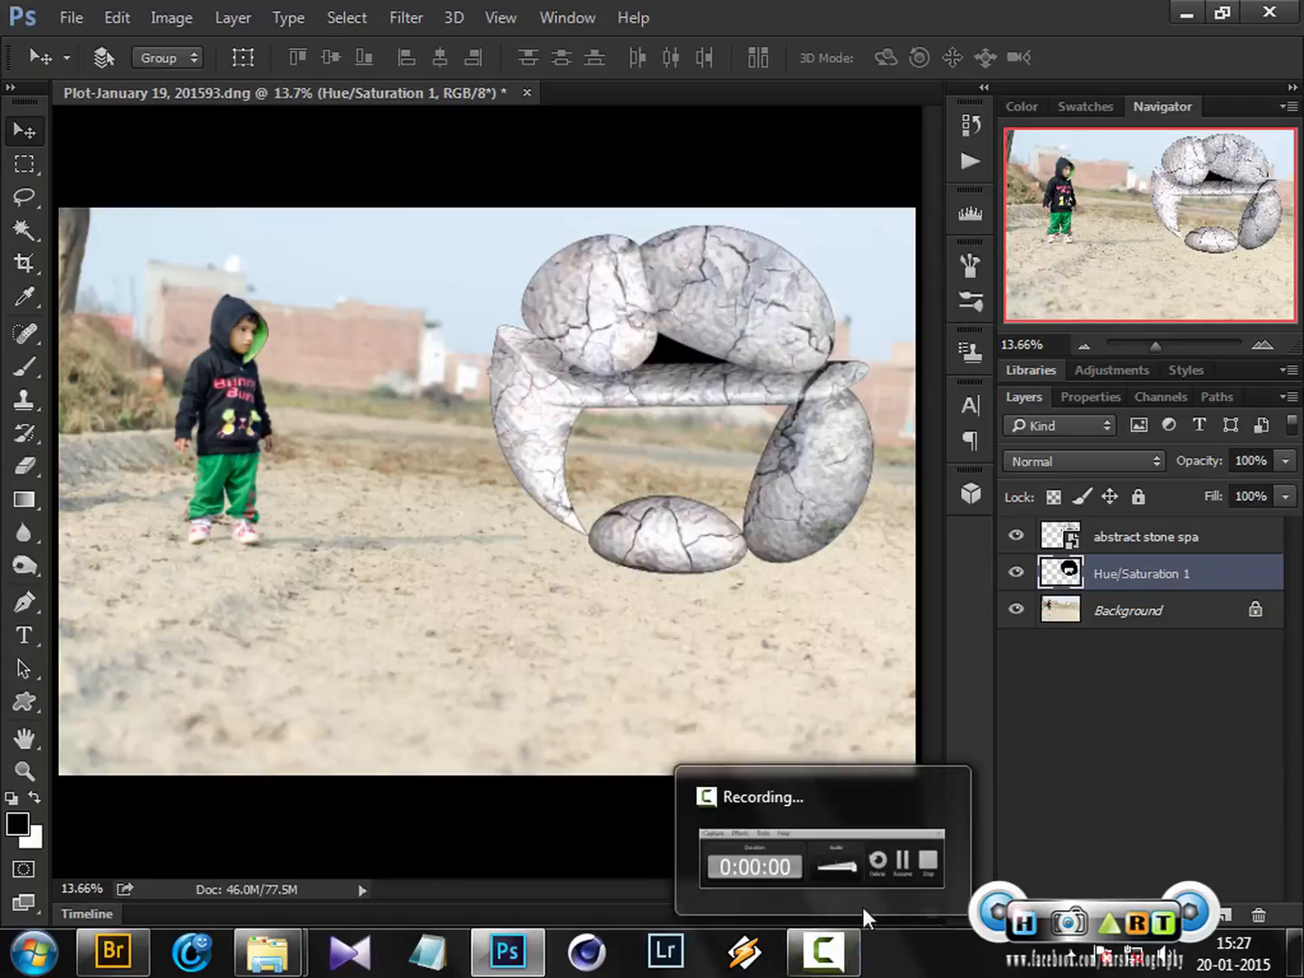
left_click(891, 864)
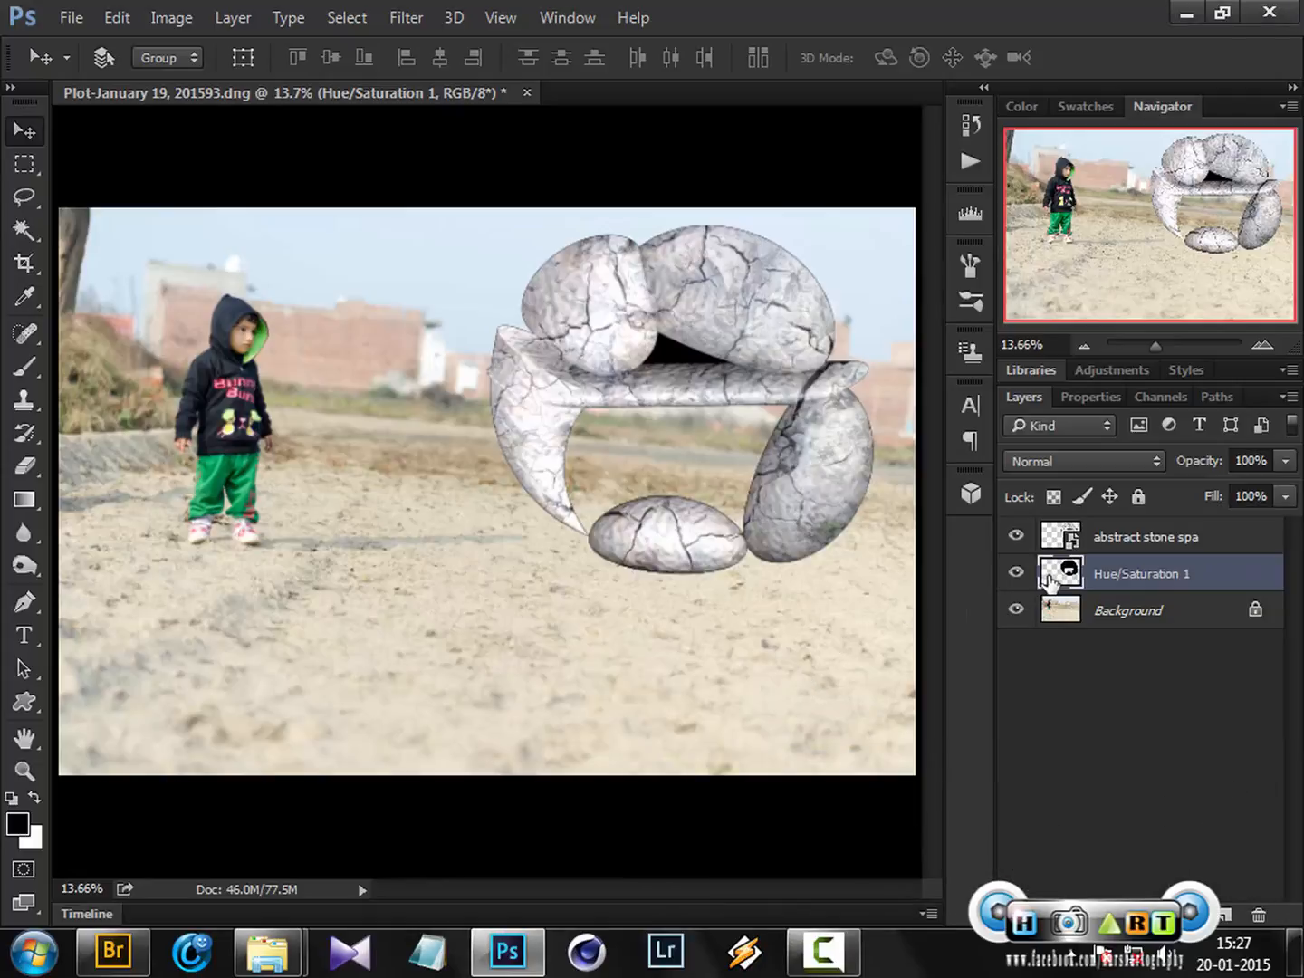
left_click(1016, 535)
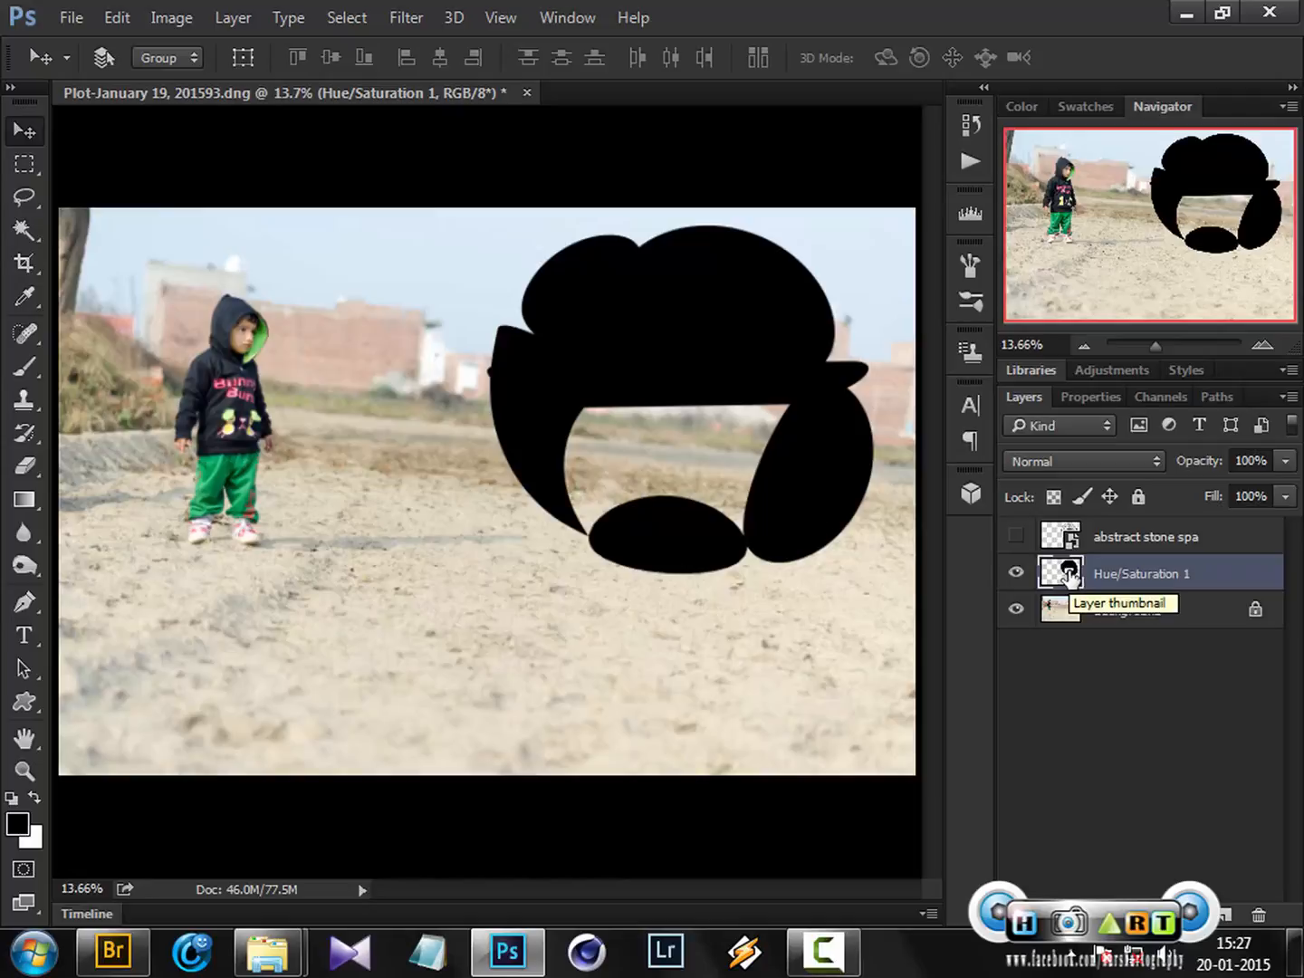
left_click(1016, 535)
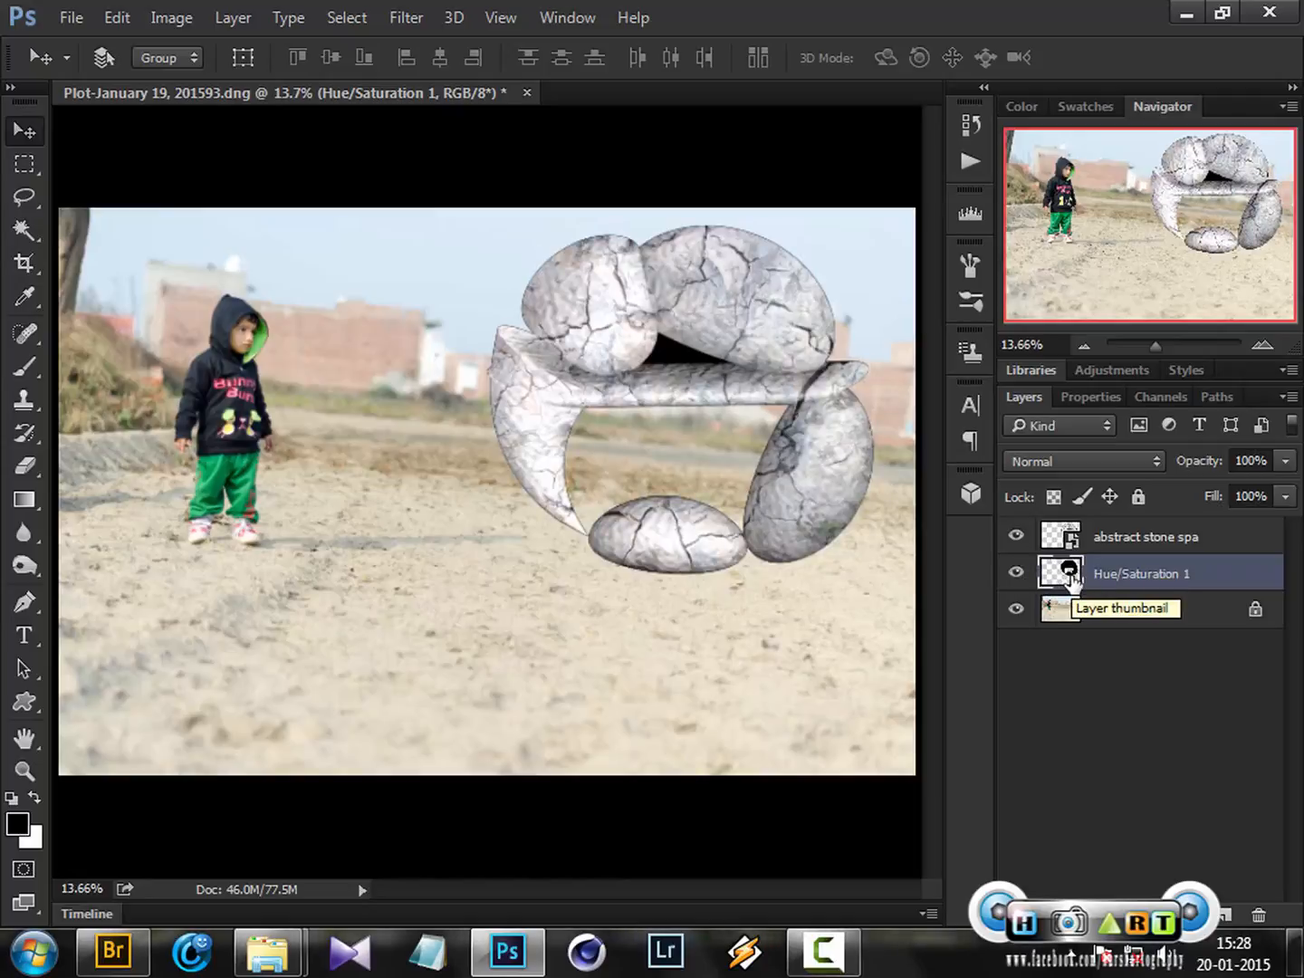
Convert the merged shadow layer into a smart object
right_click(1144, 587)
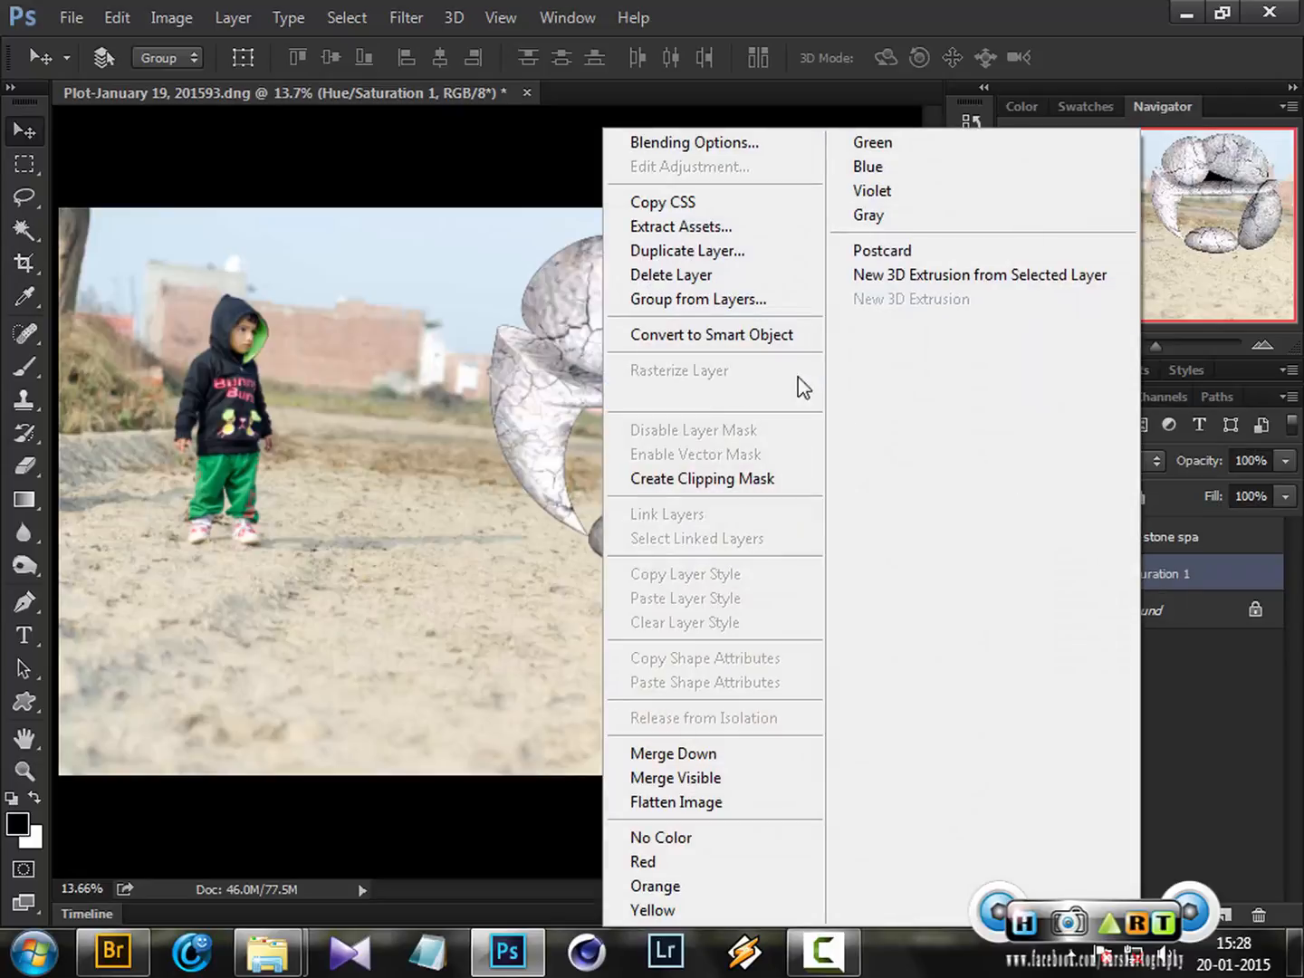
left_click(792, 343)
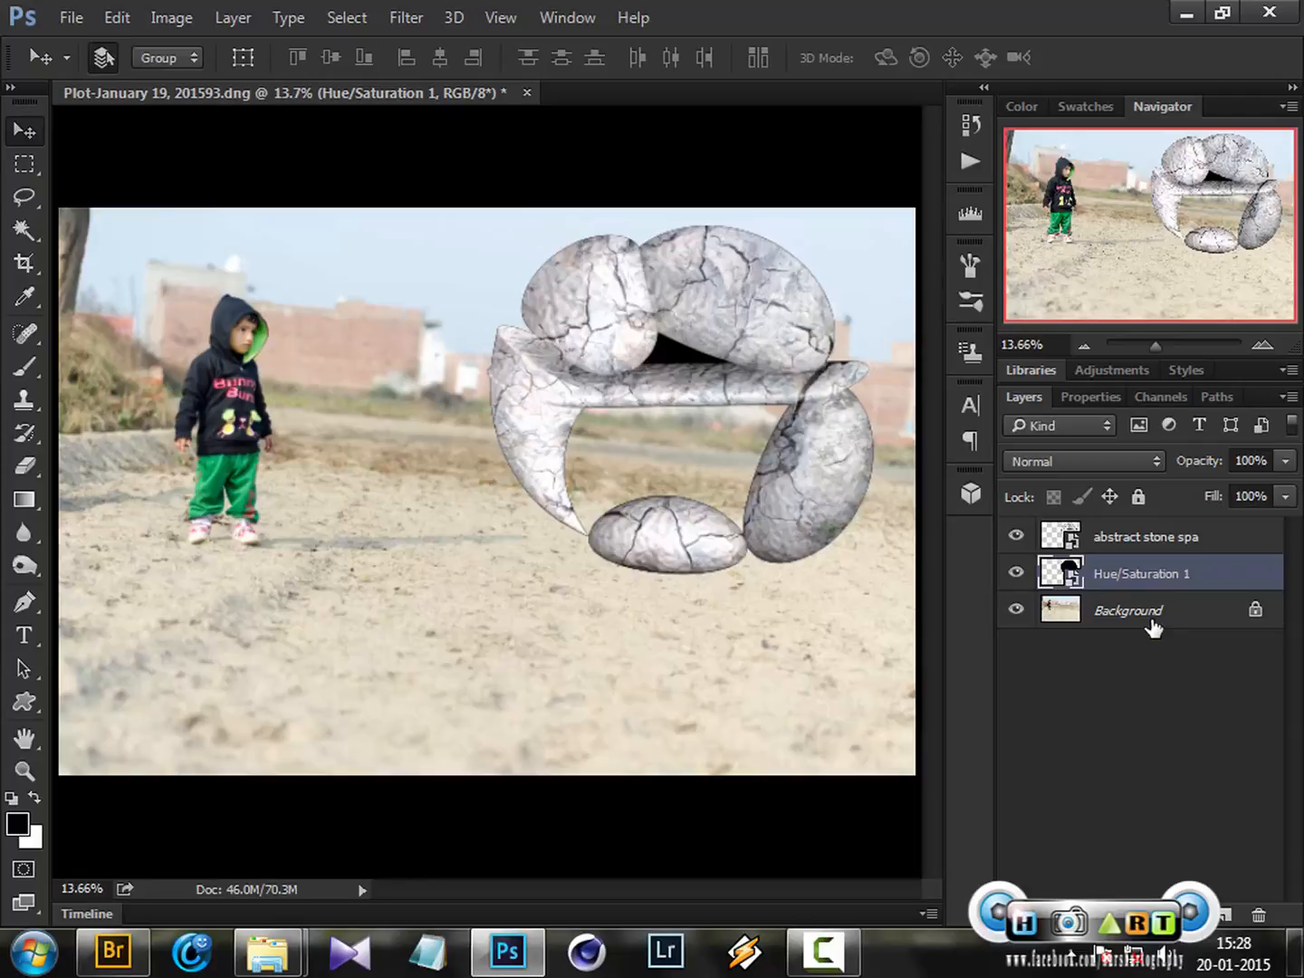
key("ctrl+t")
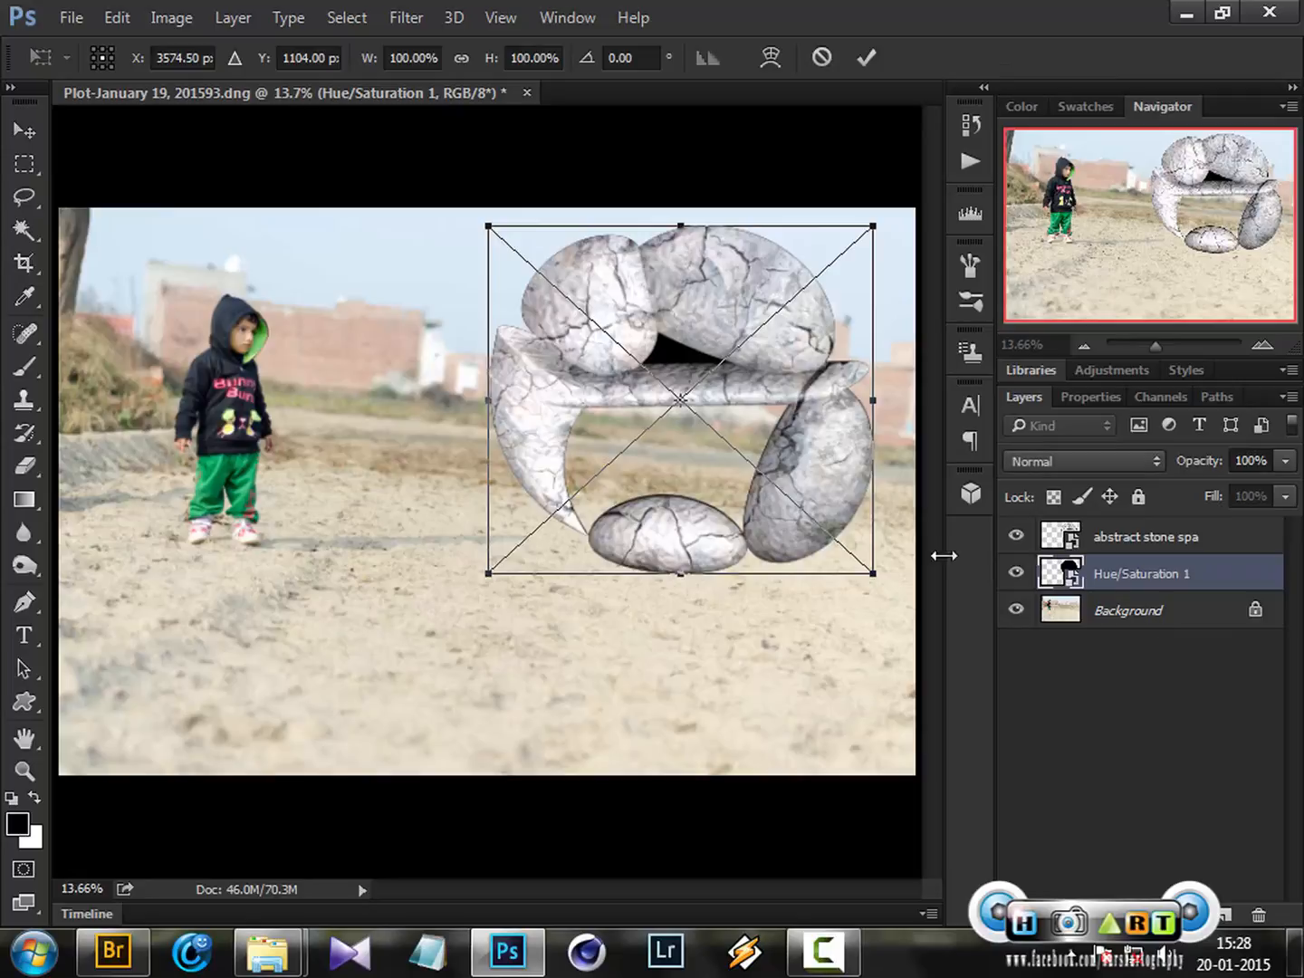
right_click(819, 461)
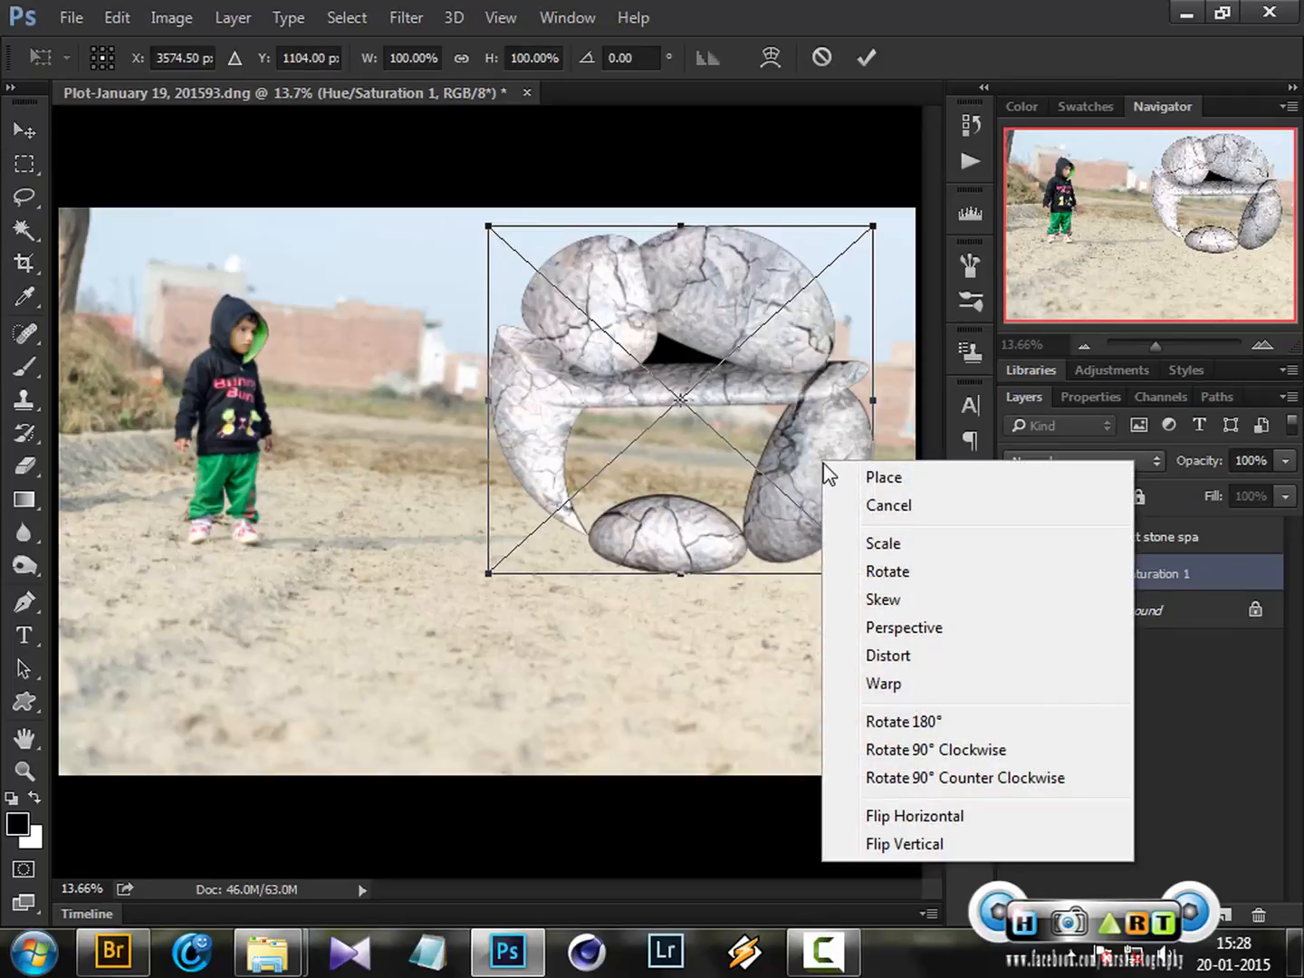
left_click(934, 846)
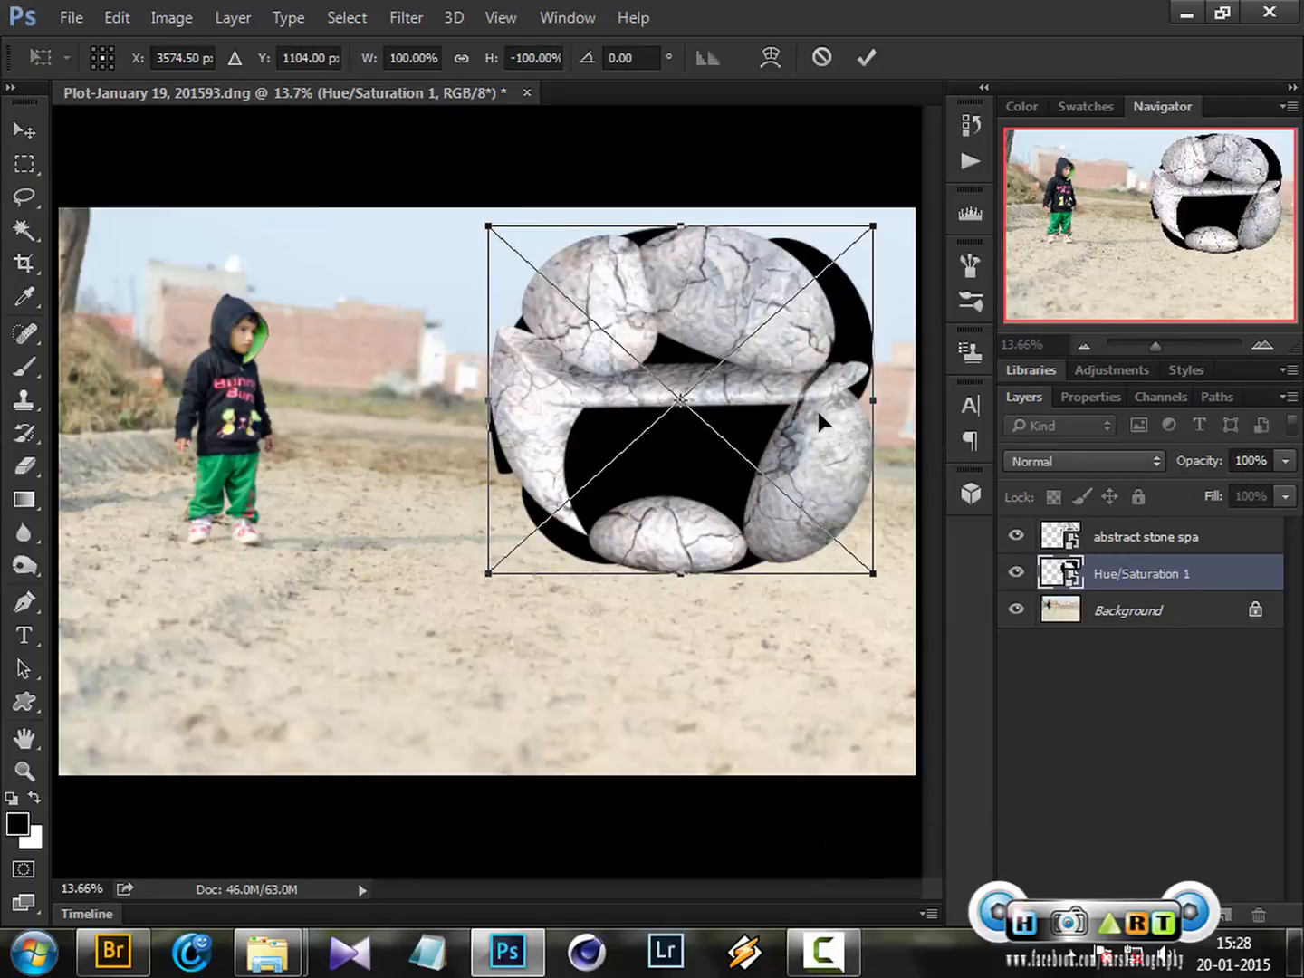
left_click_drag(817, 408, 815, 693)
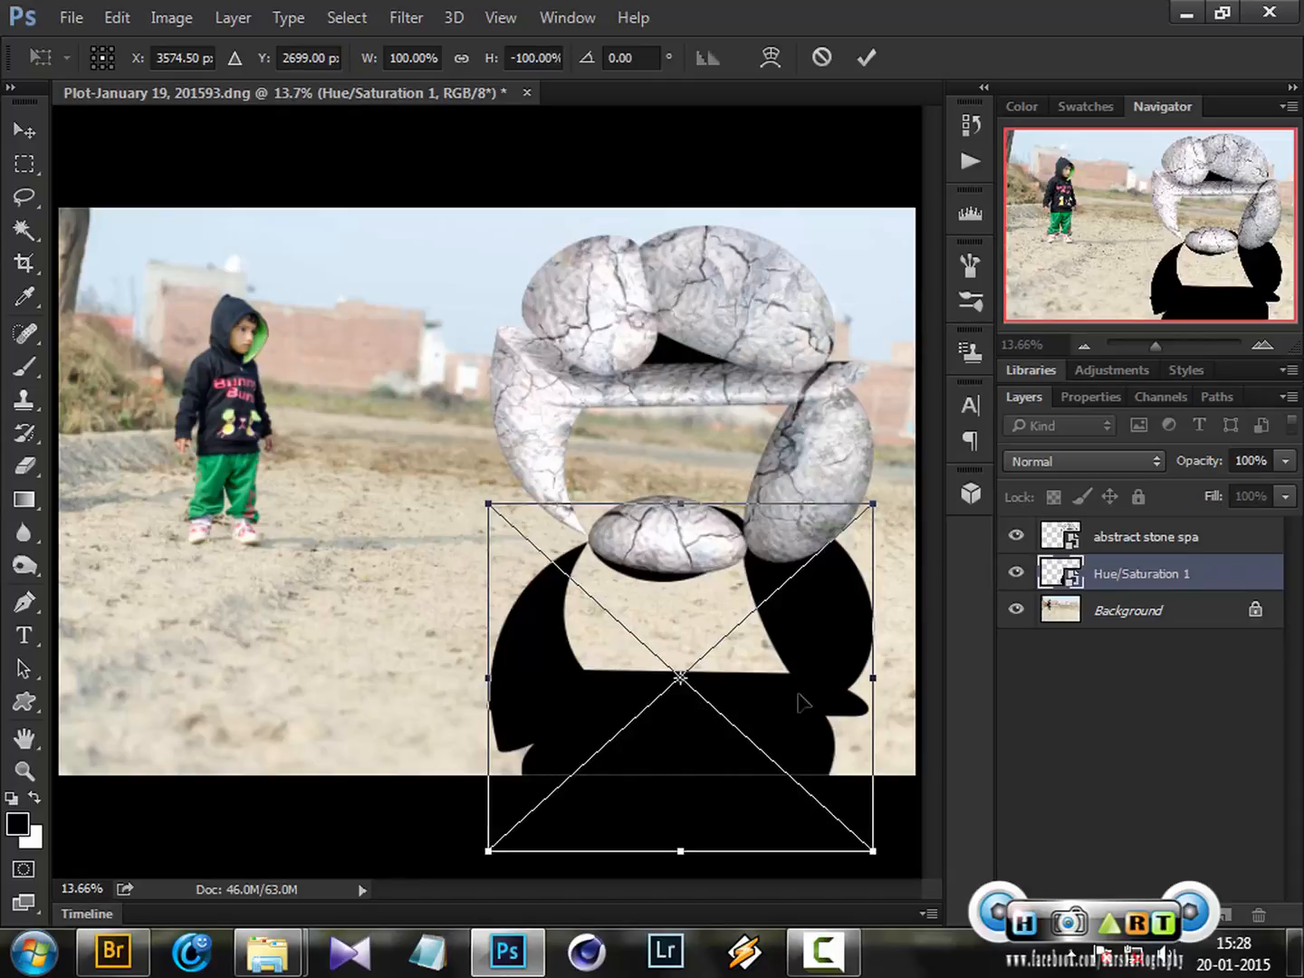
right_click(809, 623)
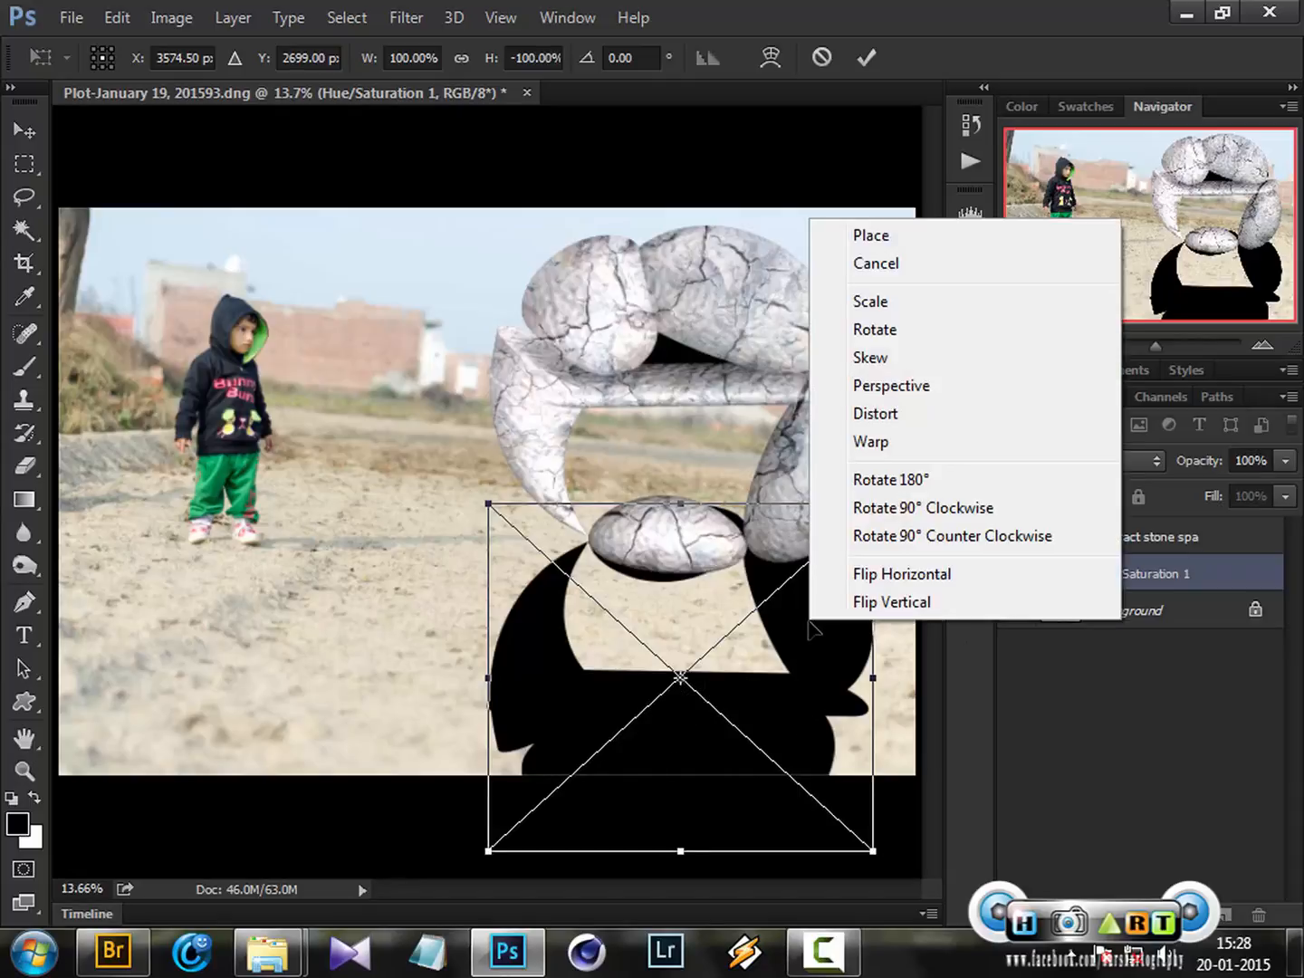
left_click(936, 398)
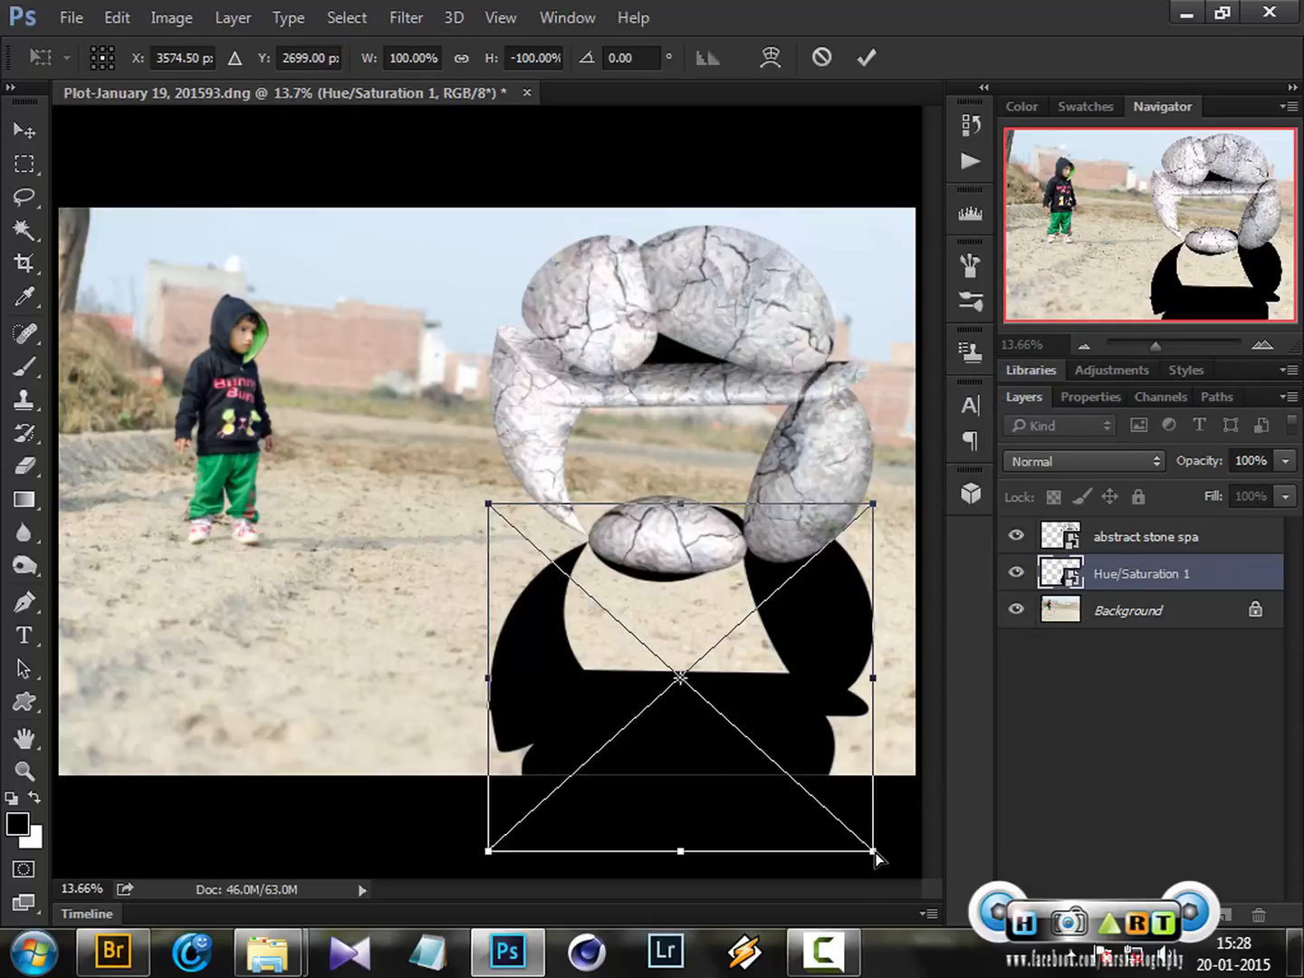
left_click_drag(877, 851, 816, 800)
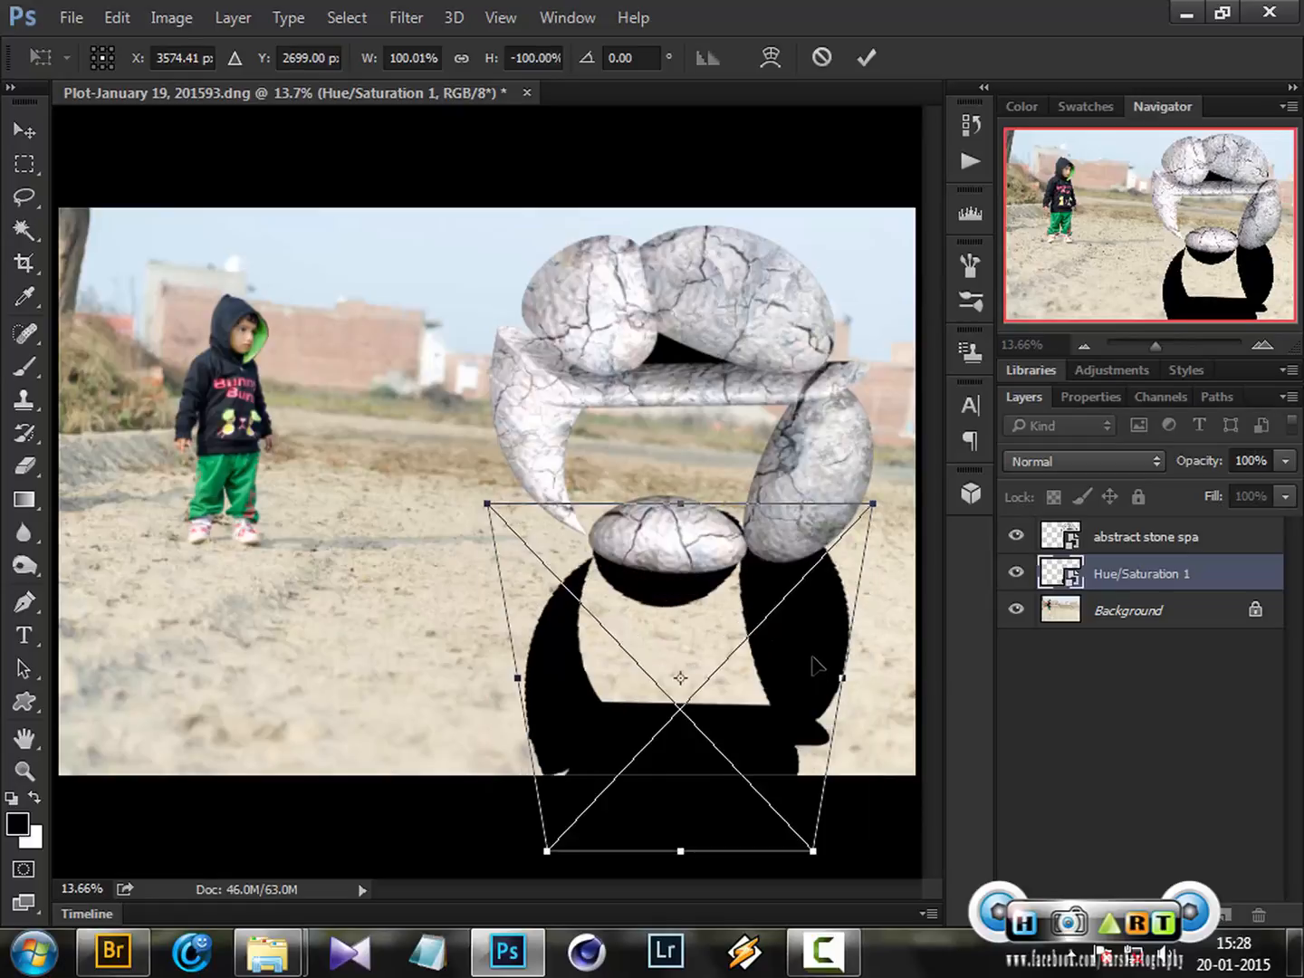
left_click(819, 61)
key("ctrl")
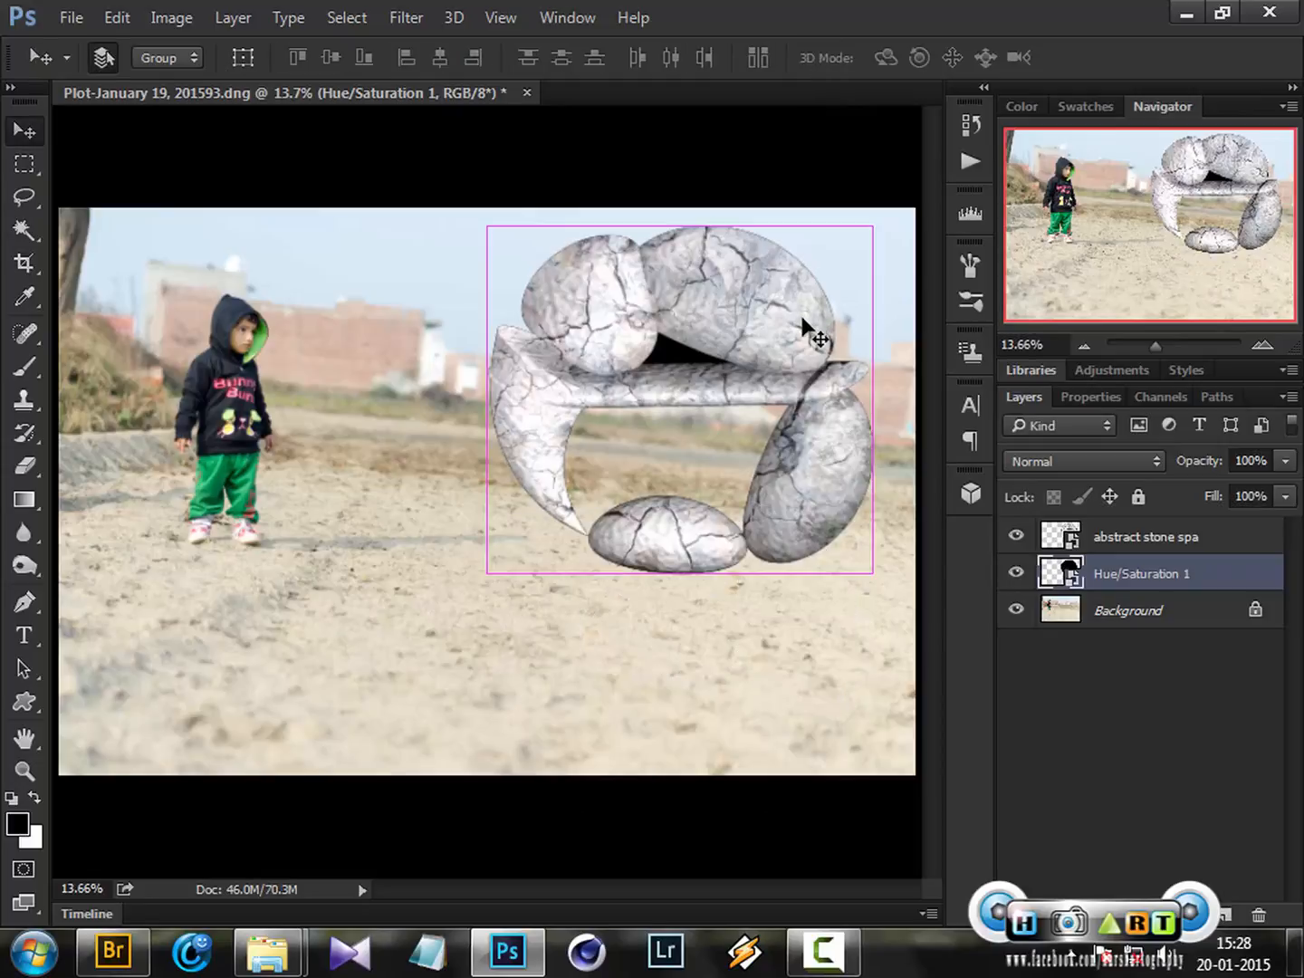
Free transform the shadow layer, flip it vertically and move it down beneath the stone shape
key("ctrl+t")
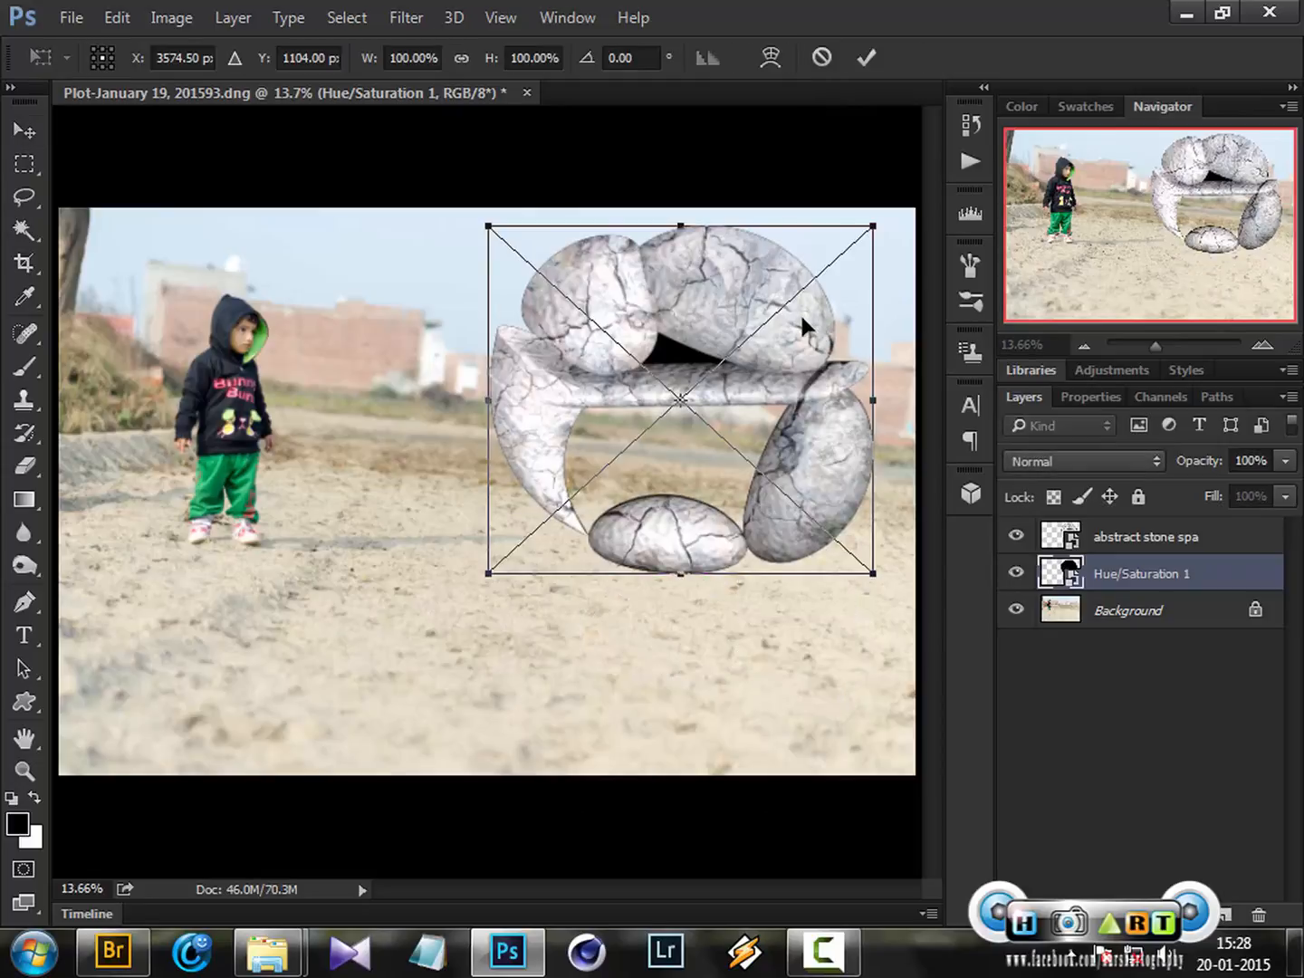
right_click(803, 321)
left_click(906, 703)
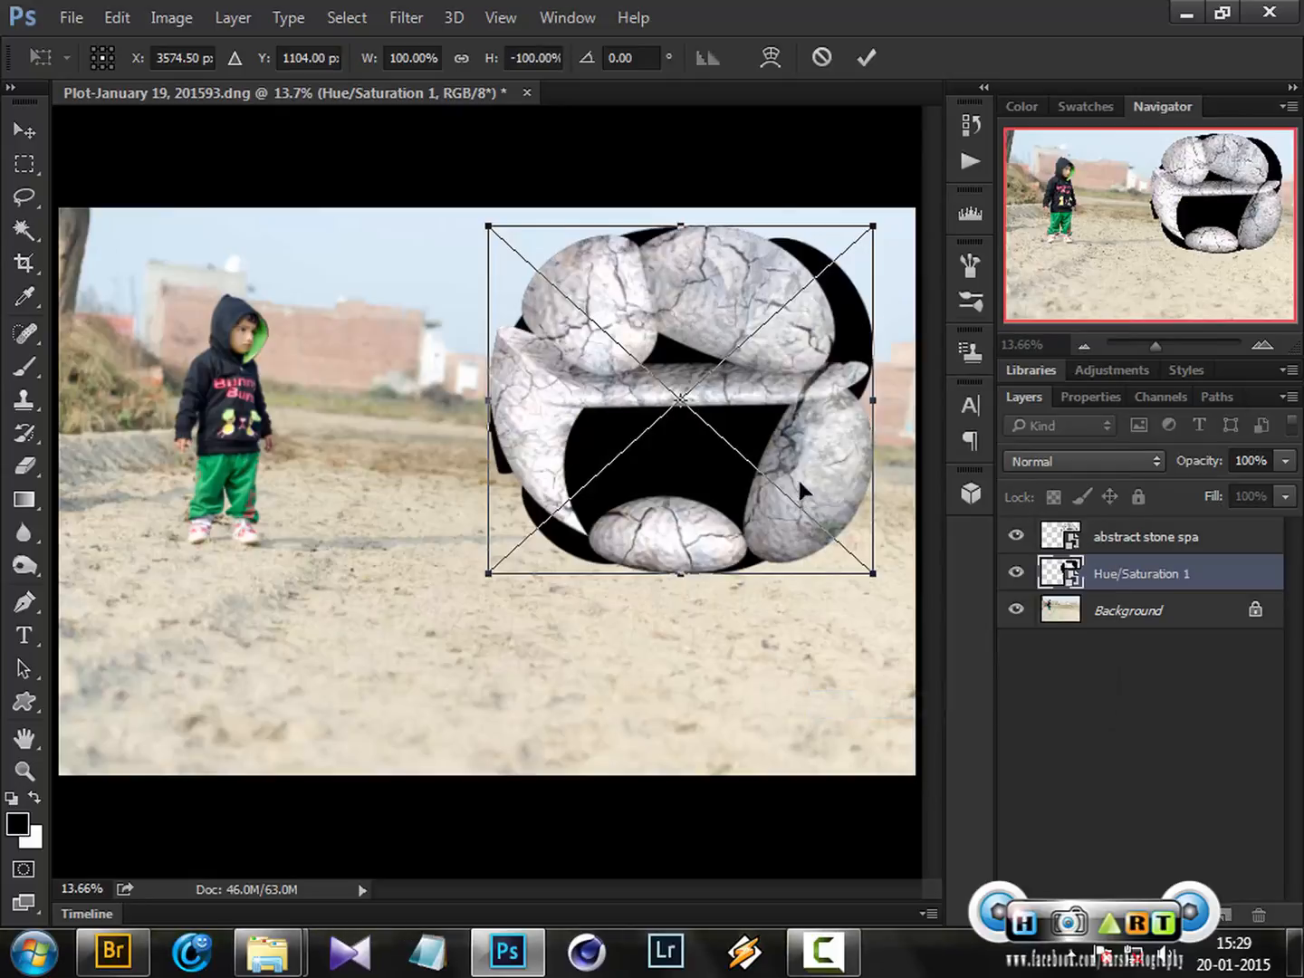
left_click_drag(825, 528, 825, 648)
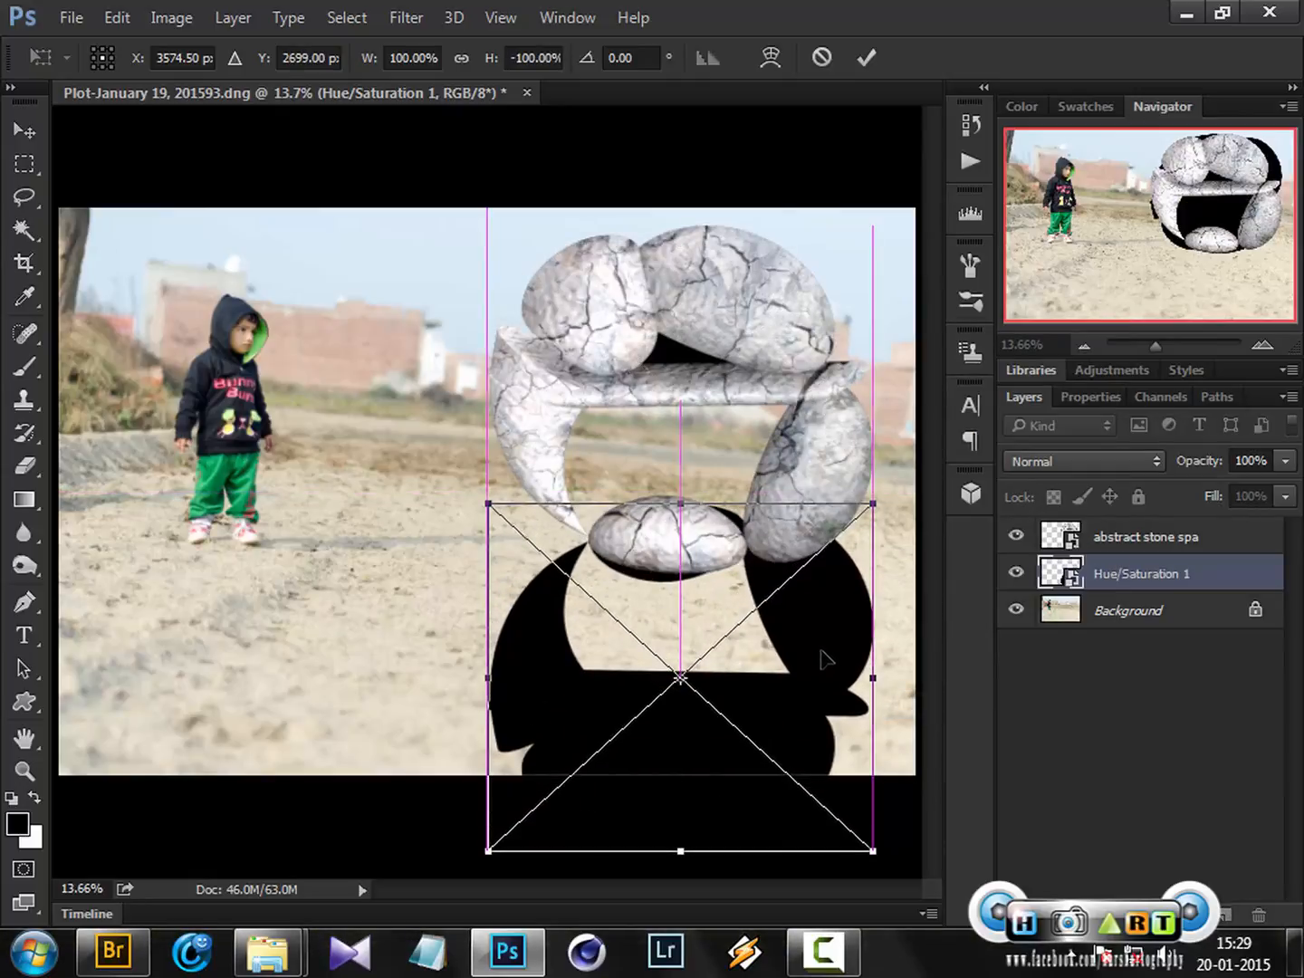
Reshape the flipped shadow with Perspective and corner drags so it lies flat on the ground behind the stones, then apply
right_click(825, 648)
left_click(930, 379)
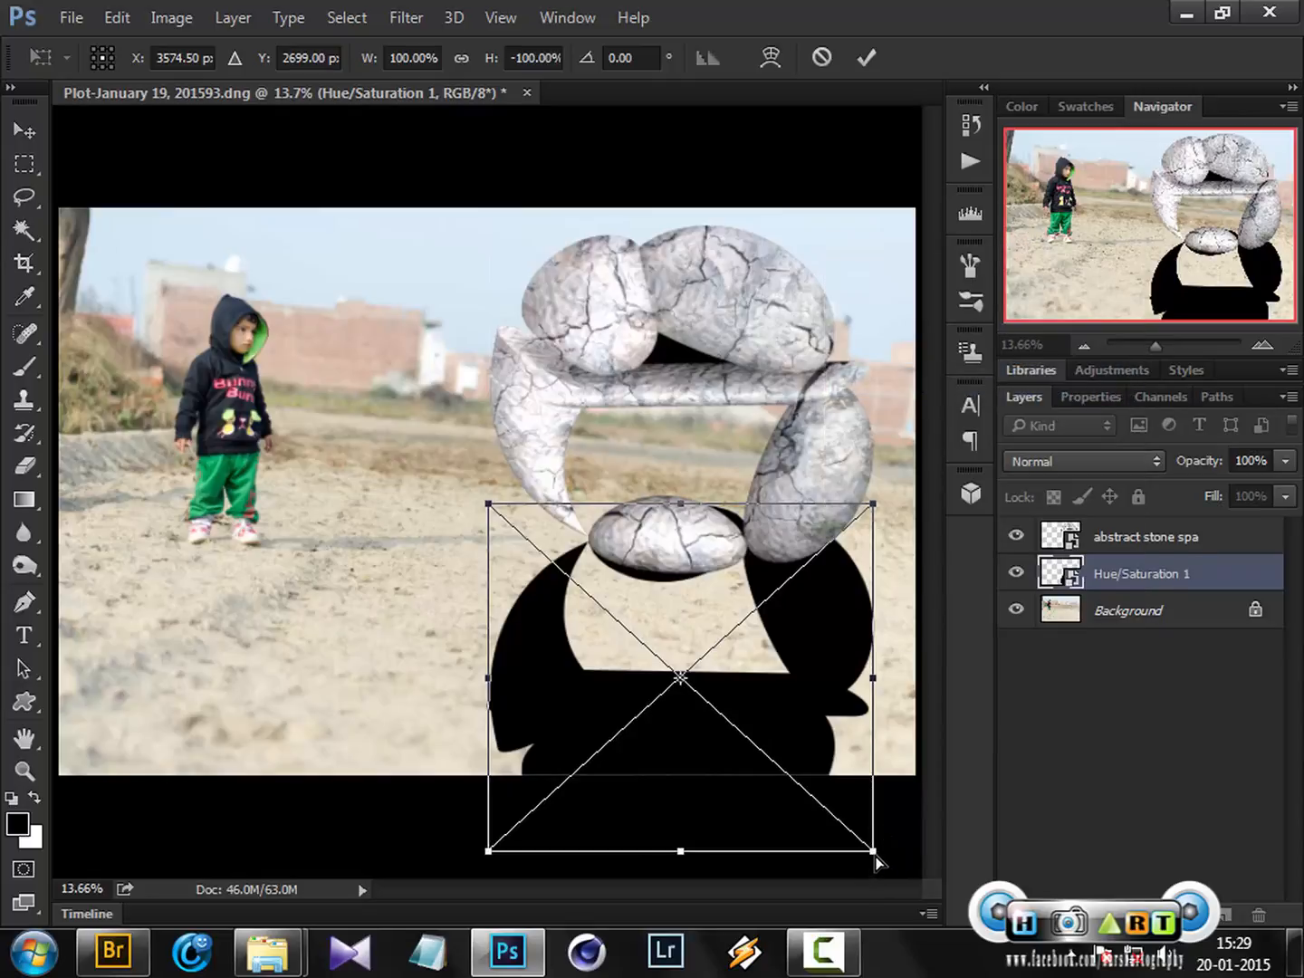
left_click_drag(873, 858, 1071, 632)
left_click_drag(492, 852, 1025, 584)
left_click_drag(877, 514, 946, 524)
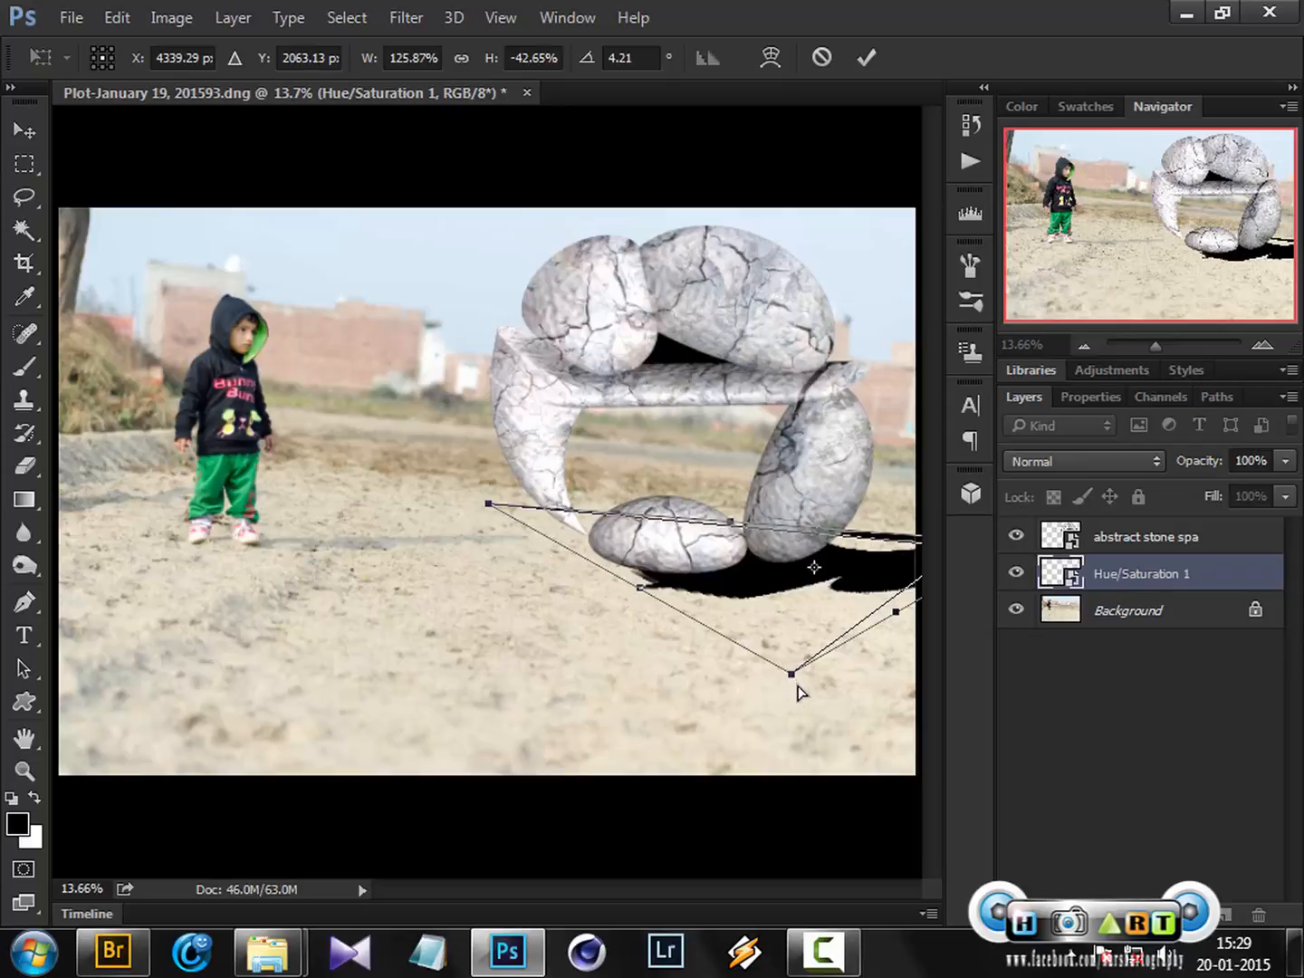
left_click_drag(793, 680, 714, 556)
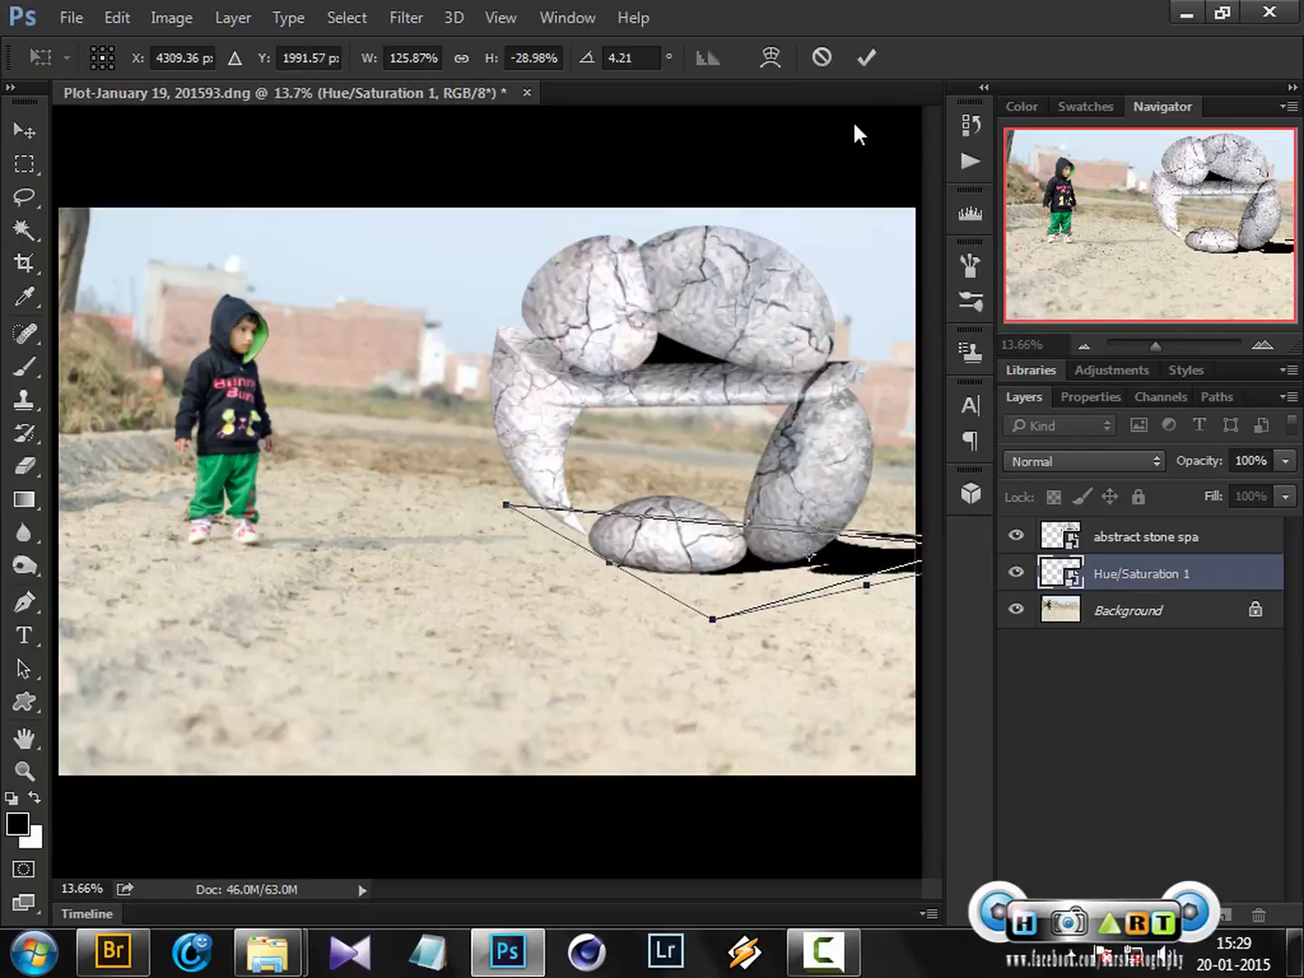
left_click(864, 60)
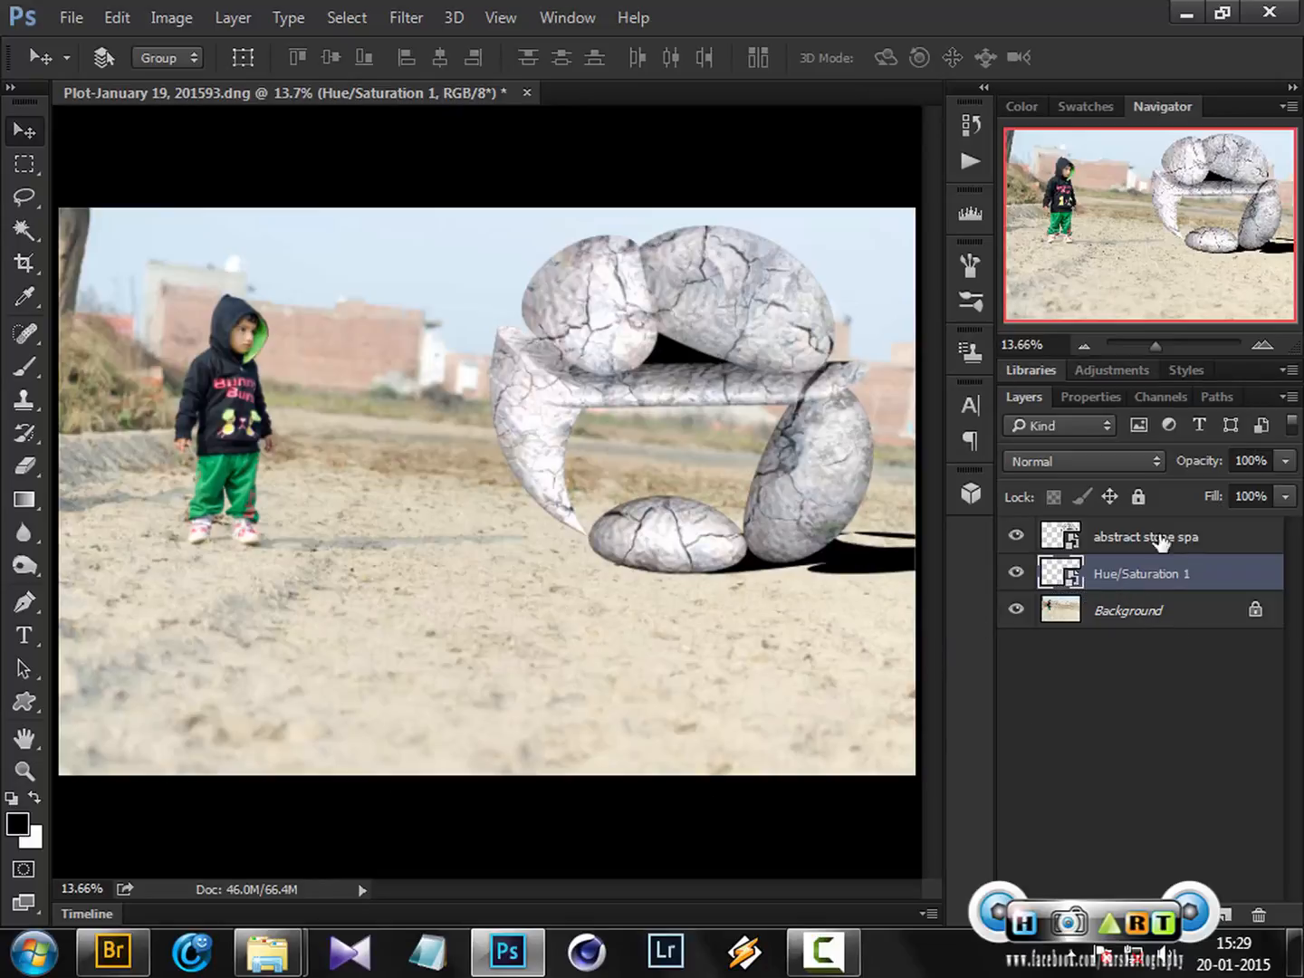
Apply a Gaussian Blur with a radius of 19.6 pixels to the flipped shadow layer
left_click(422, 14)
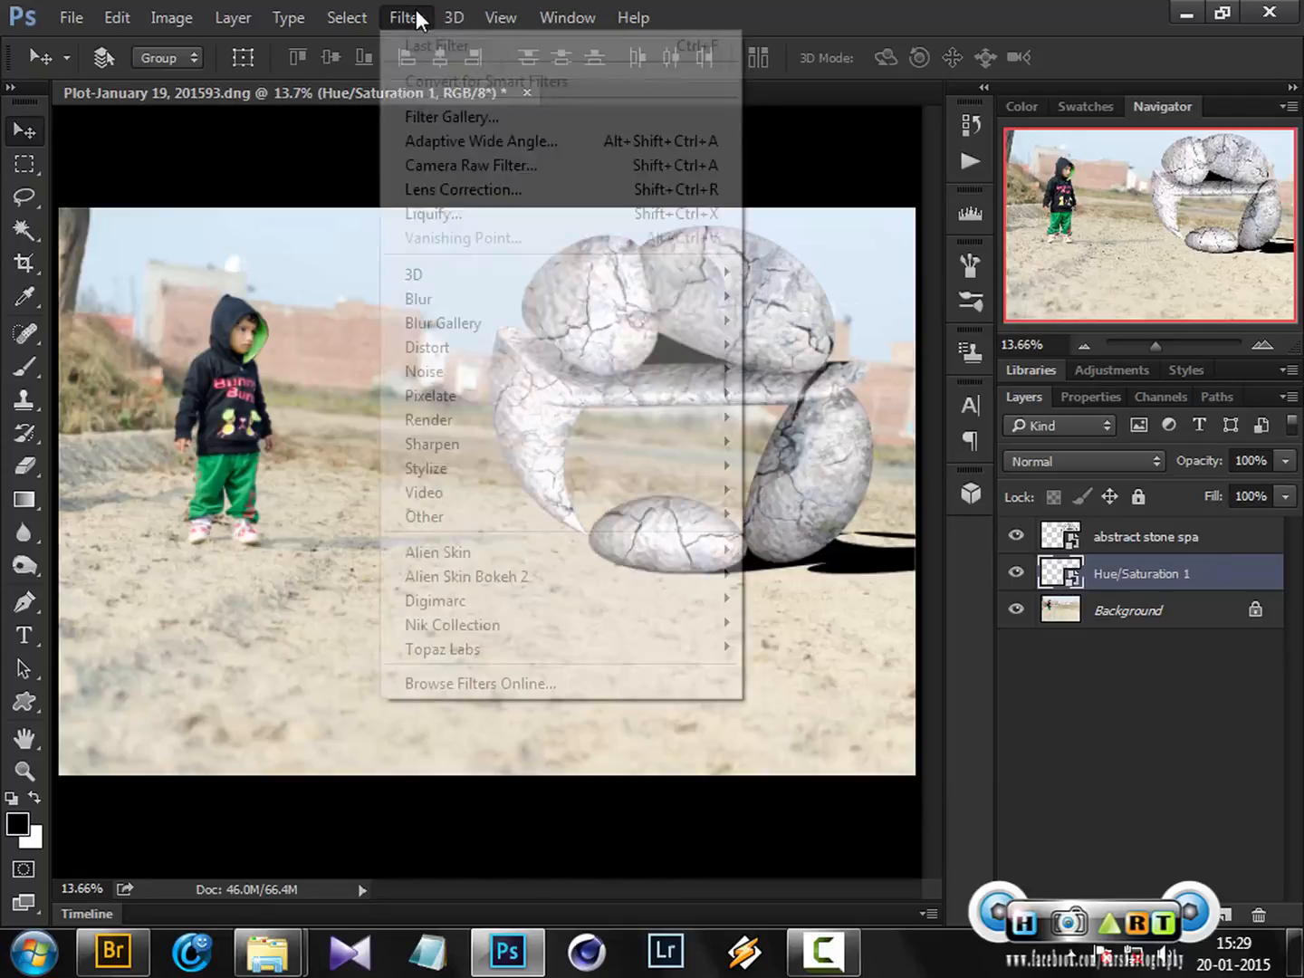
mouse_move(526, 303)
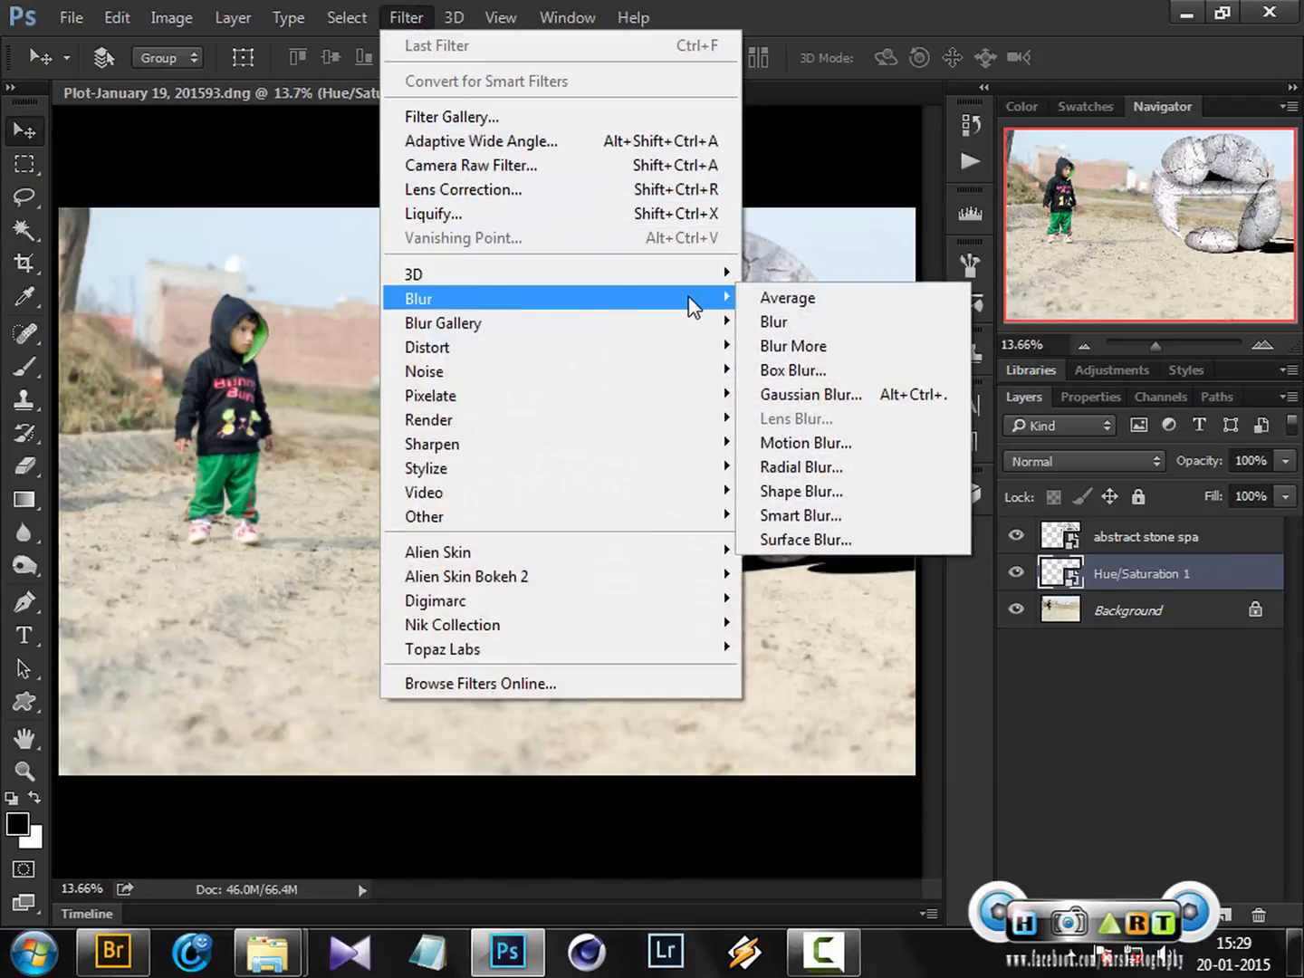
left_click(812, 396)
left_click_drag(868, 217, 1176, 215)
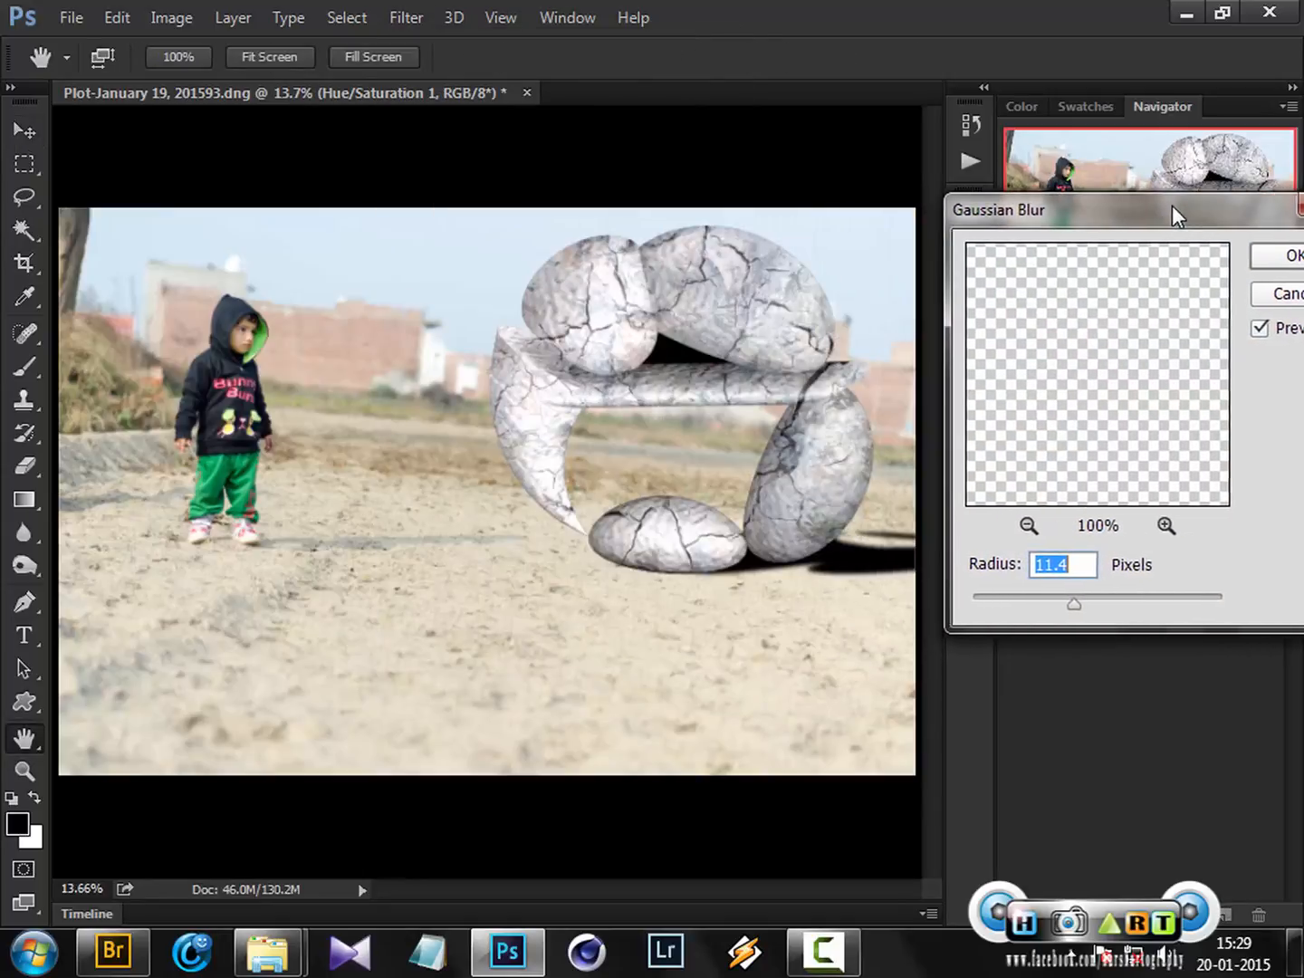
left_click_drag(1079, 607, 1094, 605)
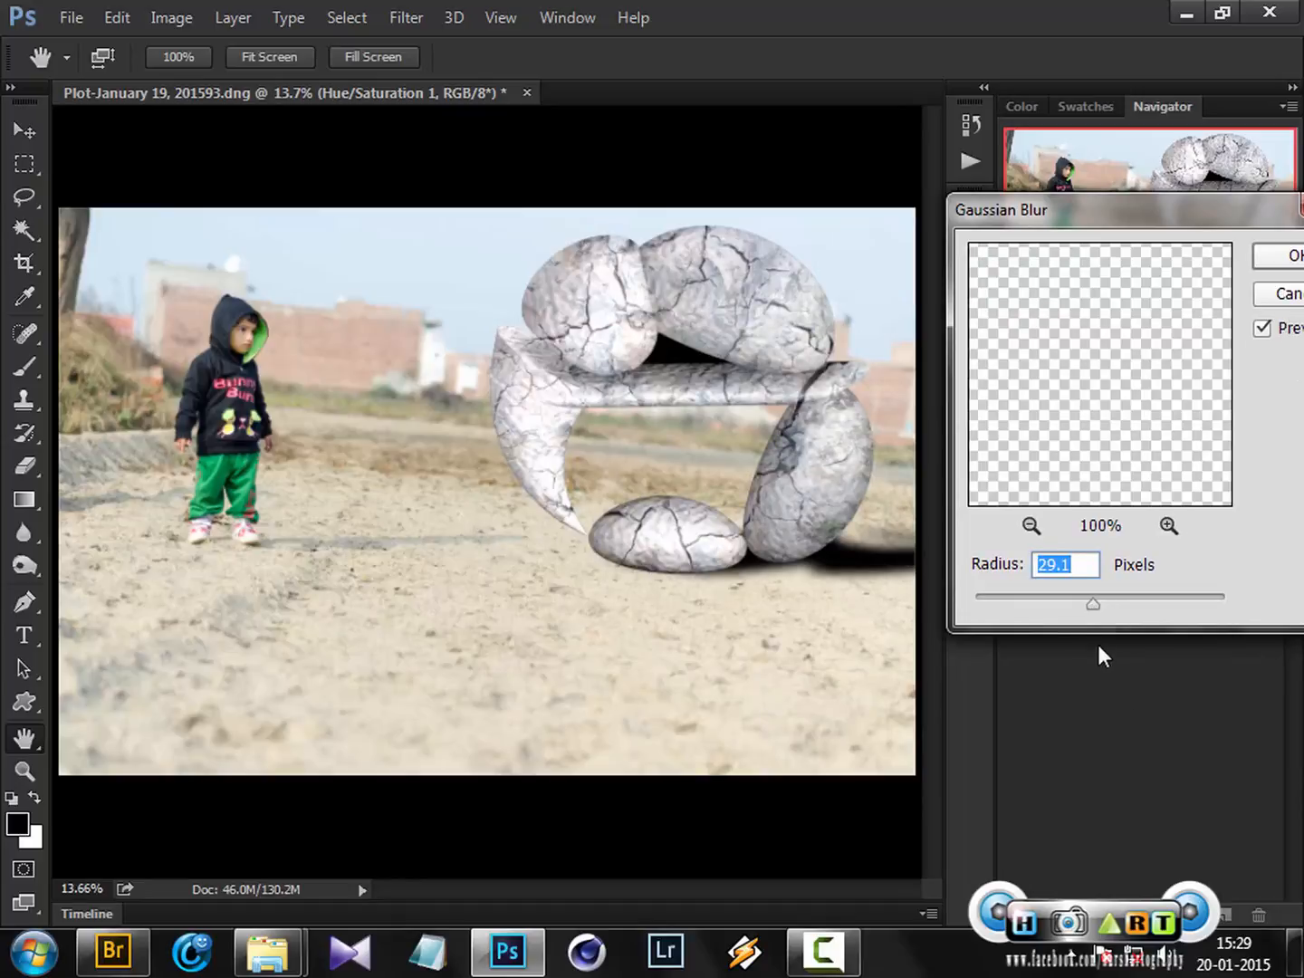
left_click_drag(1062, 608, 1084, 606)
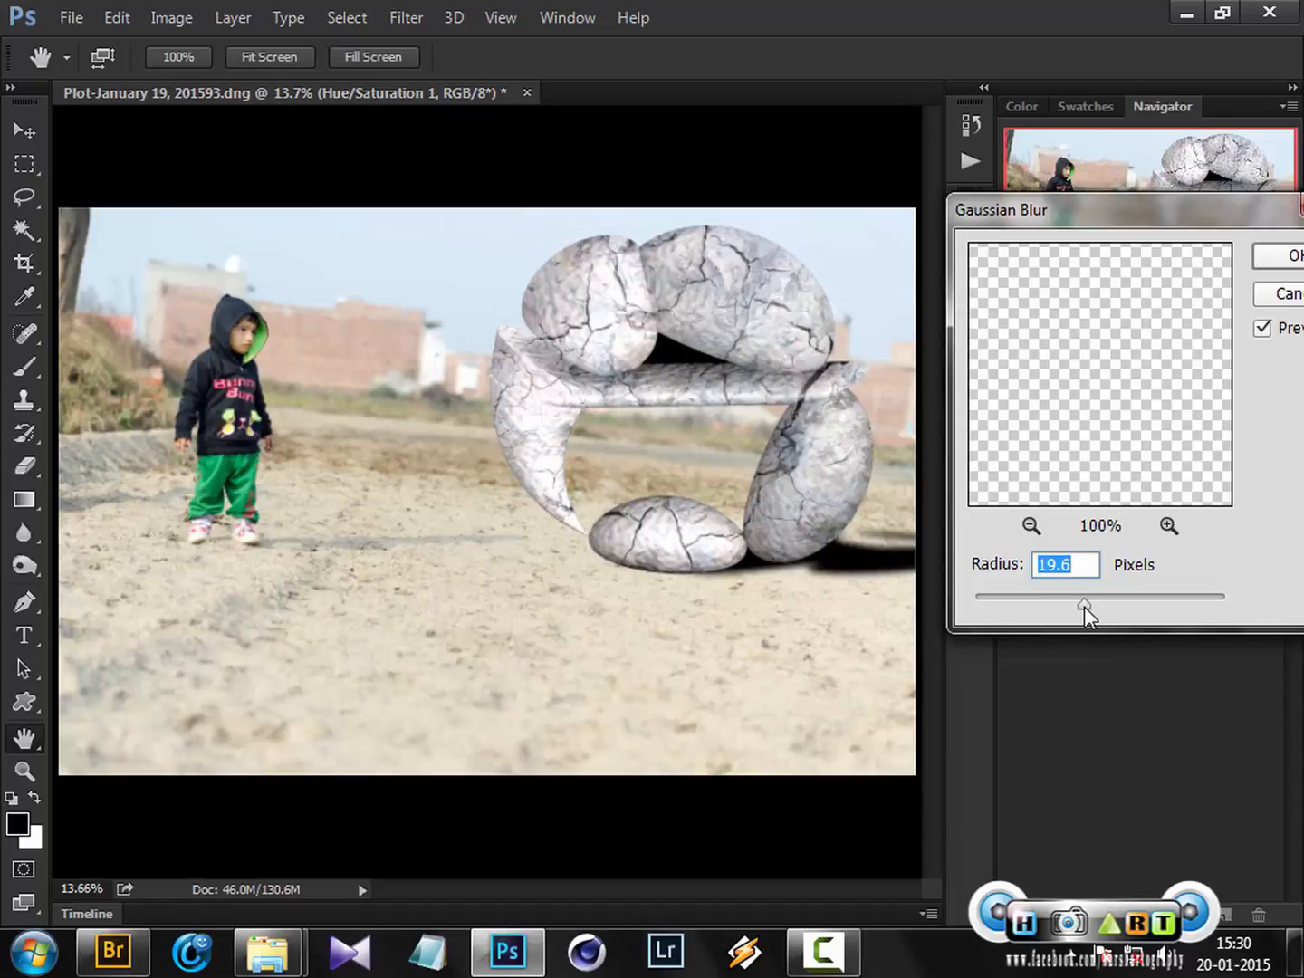
left_click(1280, 257)
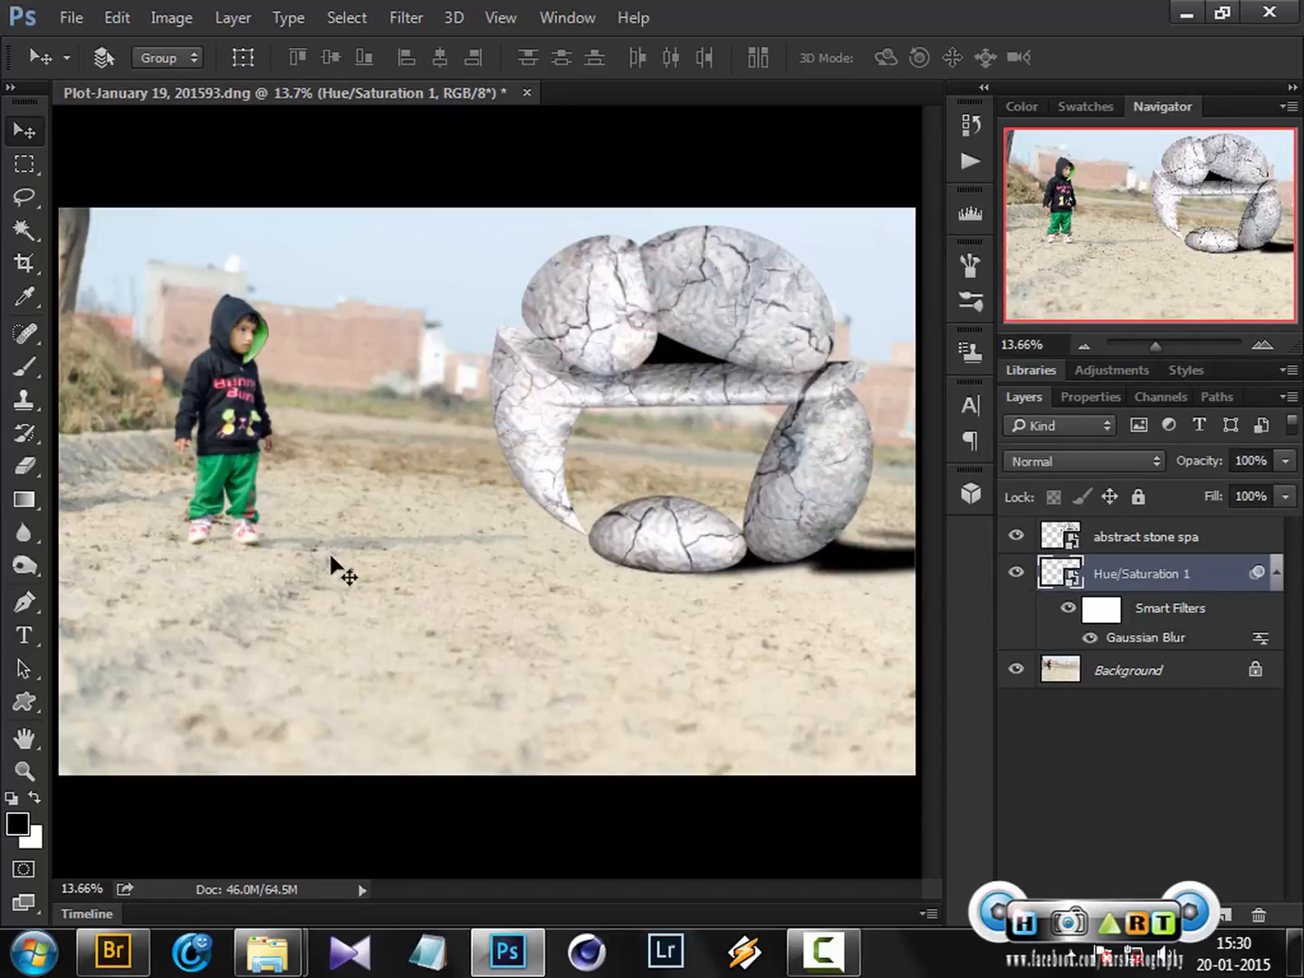
Lower the shadow layer's opacity to 37% and collapse its smart filter list
left_click(1283, 490)
left_click_drag(1216, 487, 1216, 488)
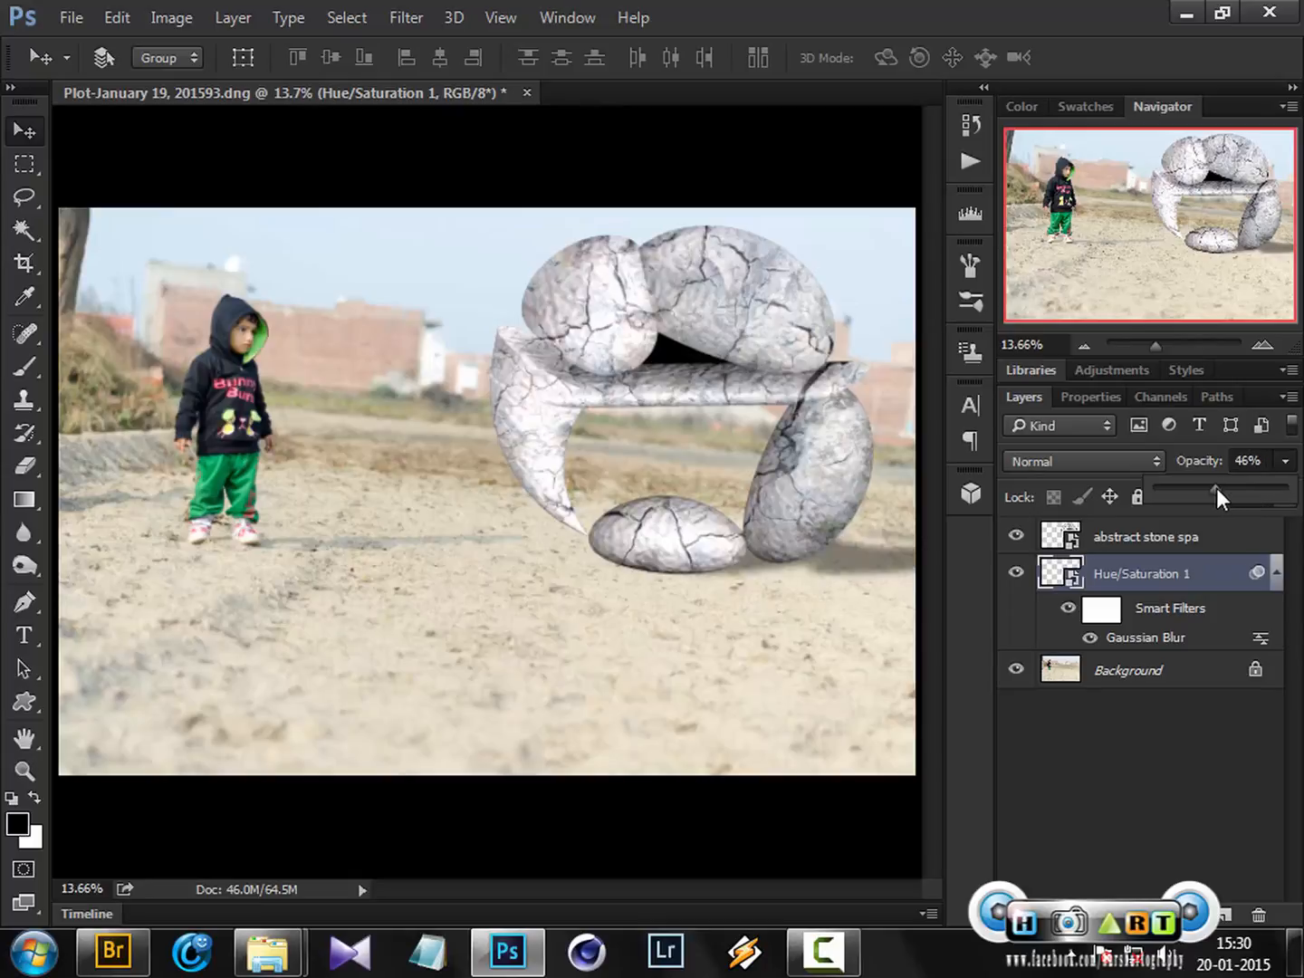
left_click_drag(1202, 489, 1194, 490)
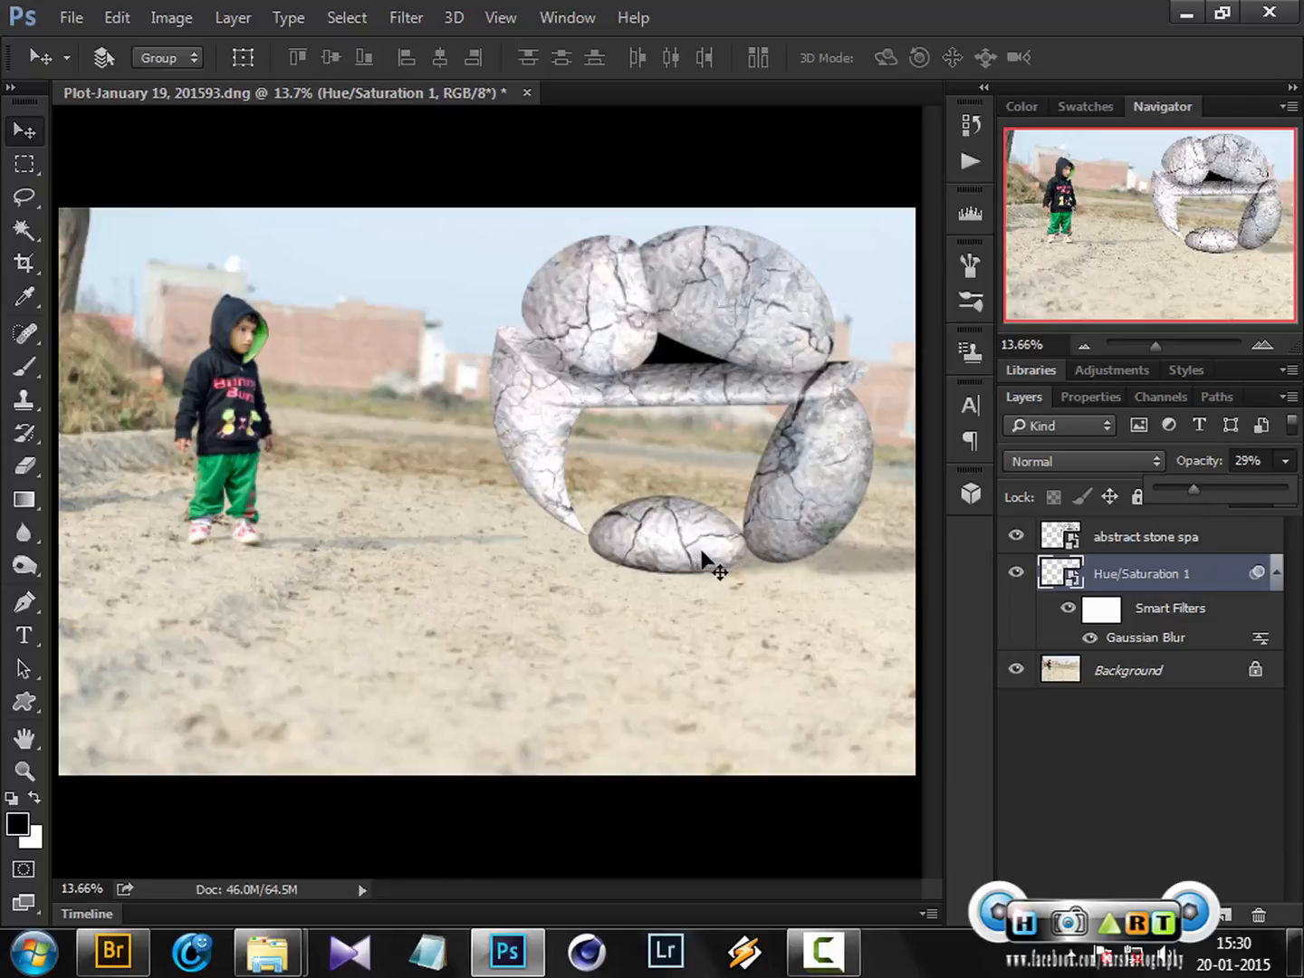
left_click(1277, 583)
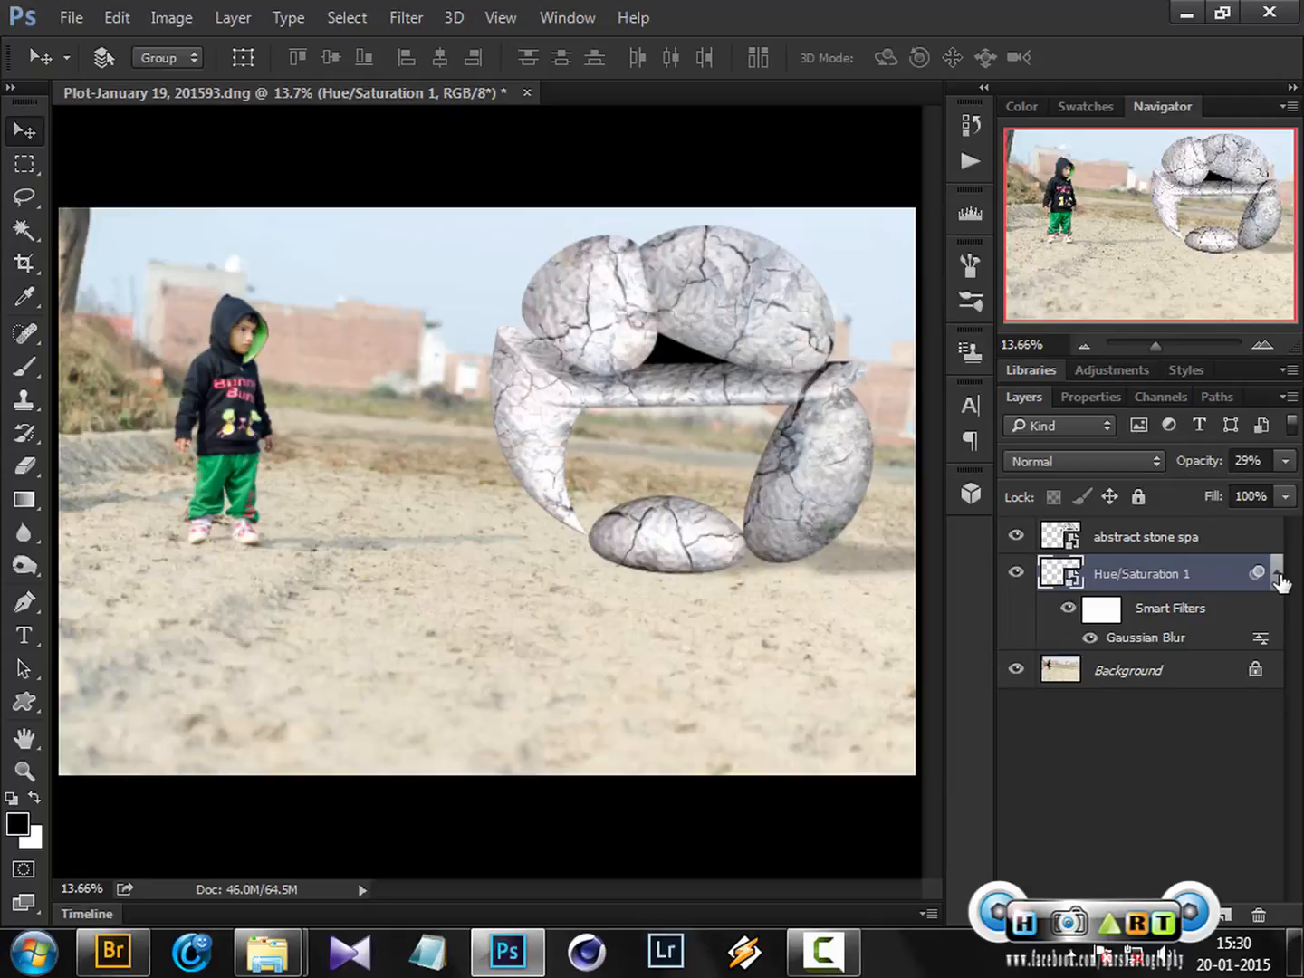
left_click(1276, 584)
left_click(1285, 460)
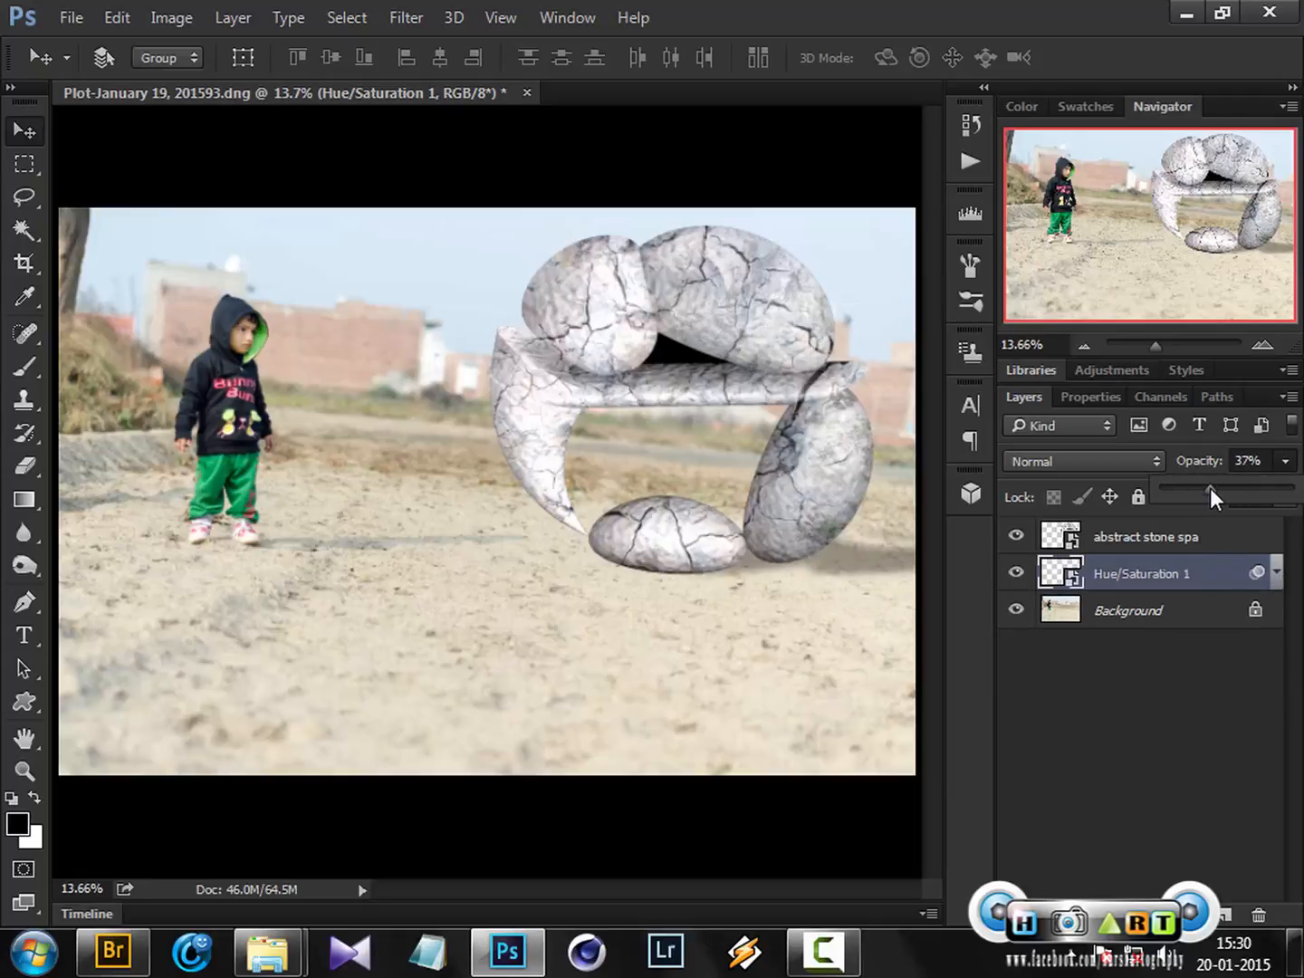
left_click(1171, 660)
left_click(1171, 660)
Rename the blurred shadow layer to "shadow"
left_click(1141, 581)
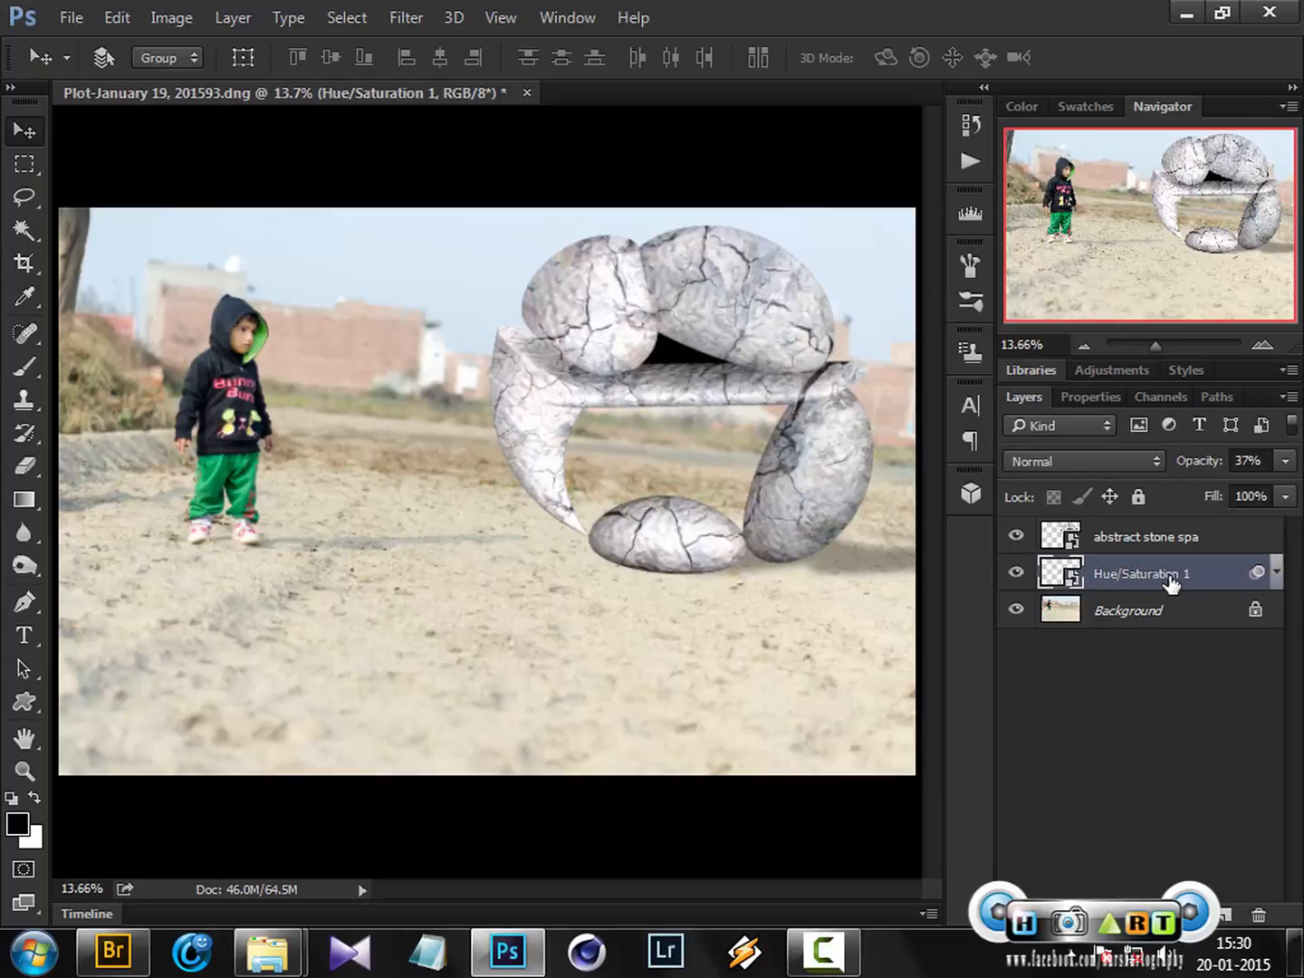
double_click(1171, 577)
type("shadow")
key("Return")
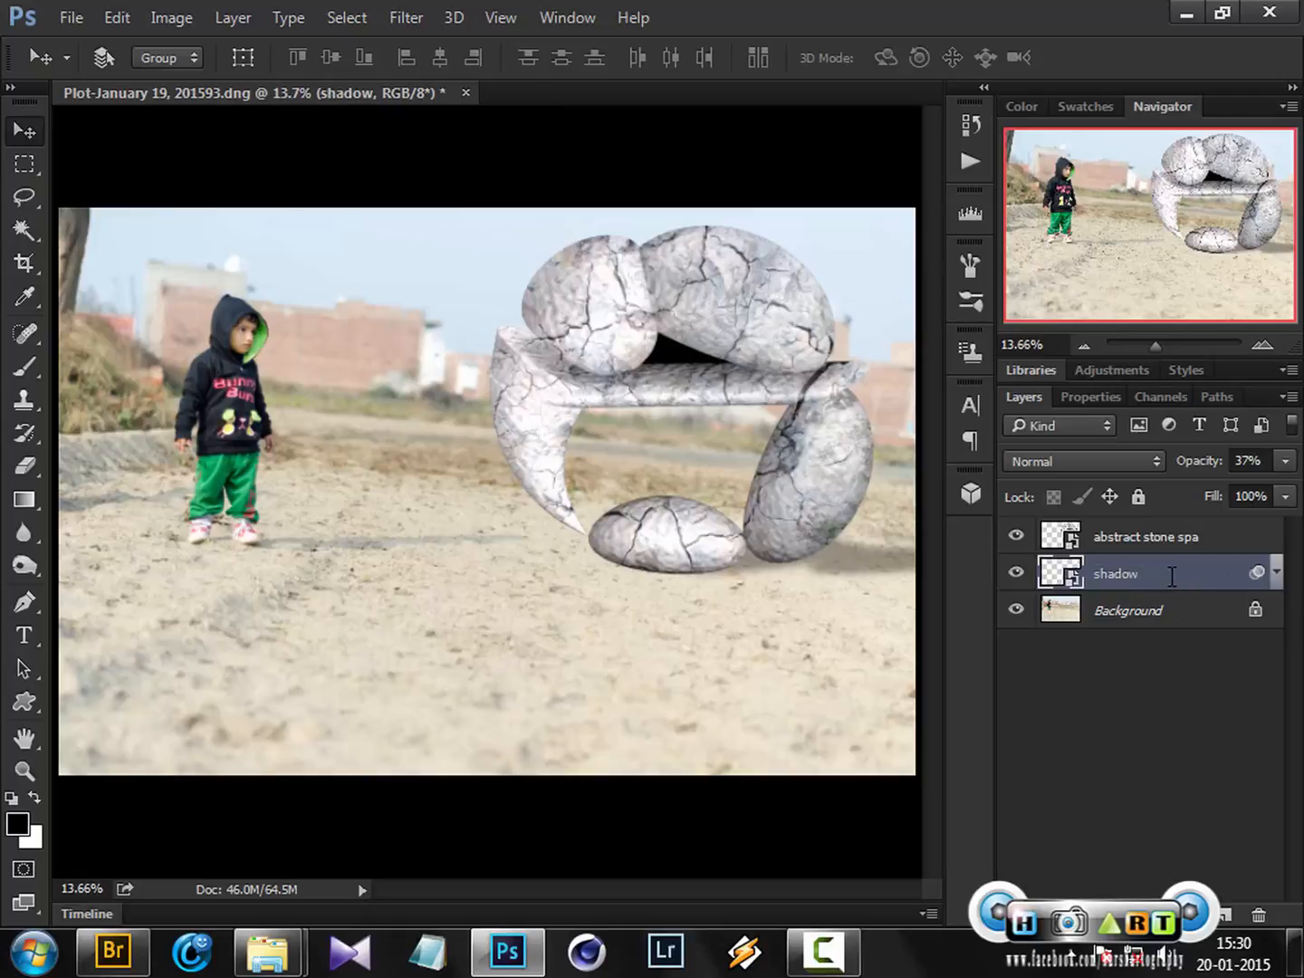
Add a new empty layer above the shadow layer and name it "shadow 2"
left_click(1229, 914)
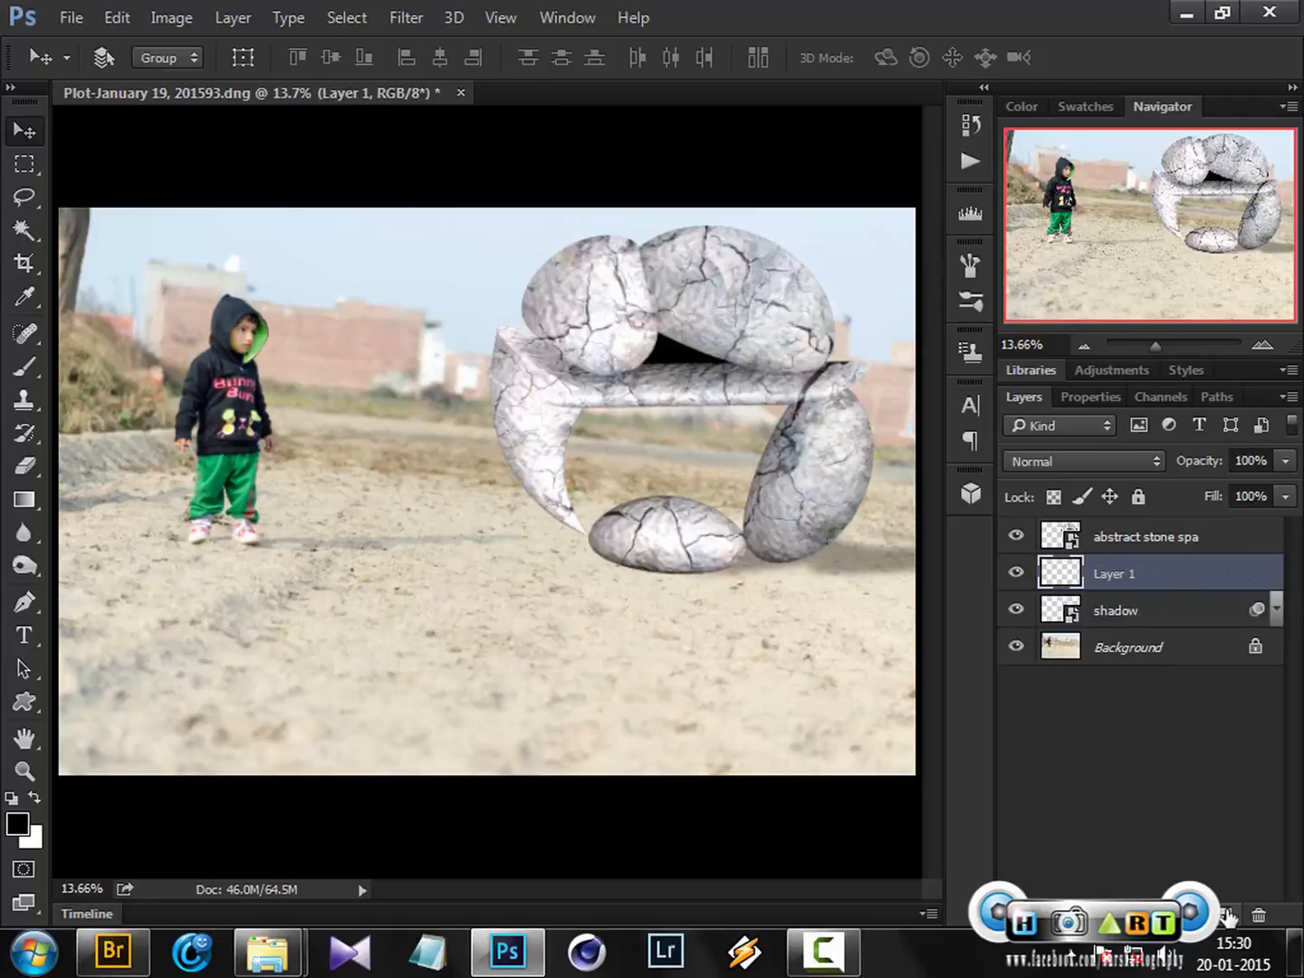
double_click(1119, 575)
type("s")
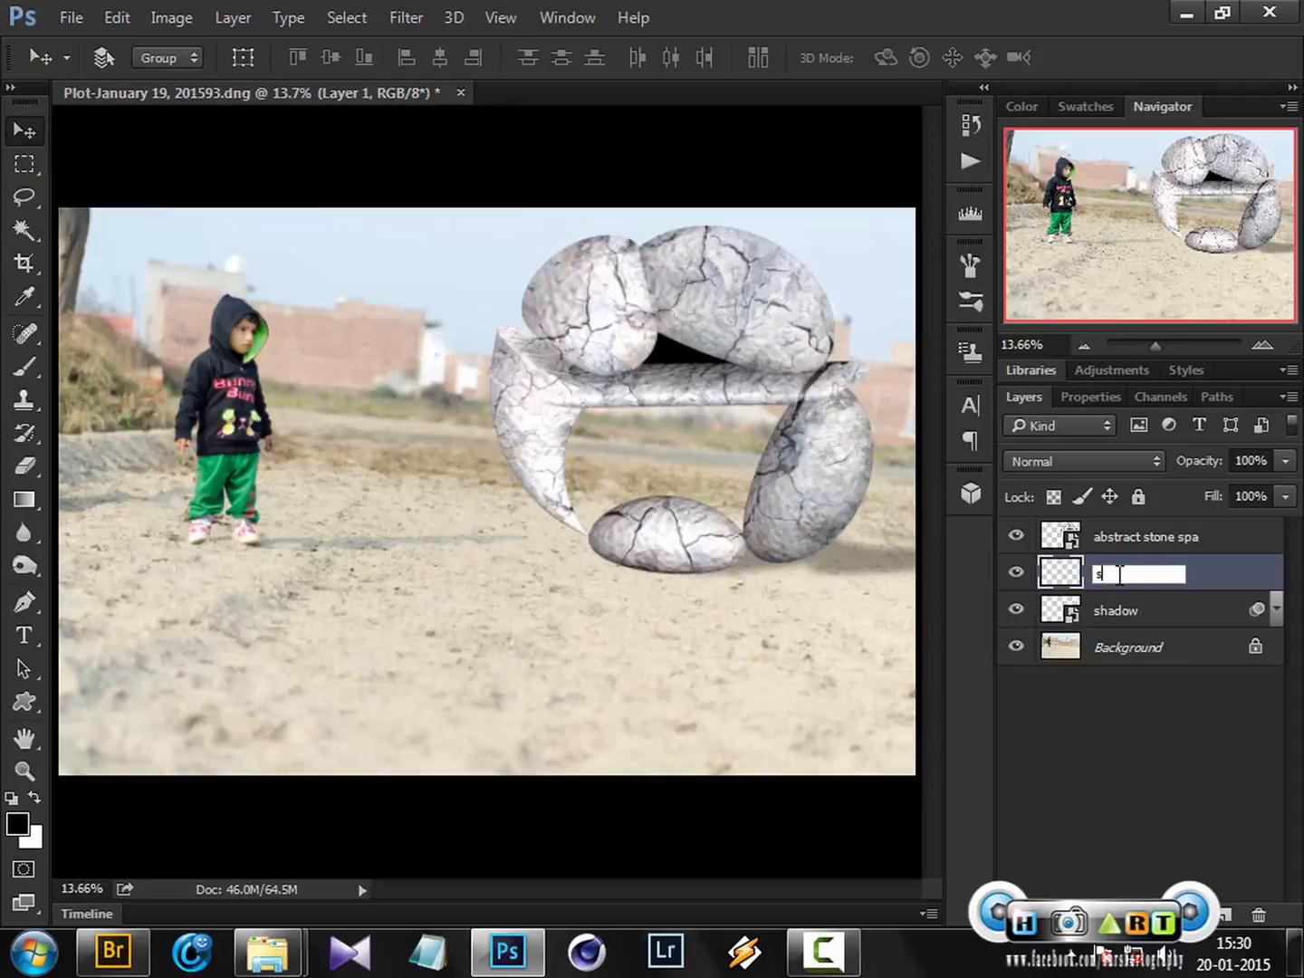
type("hadow 2")
key("Return")
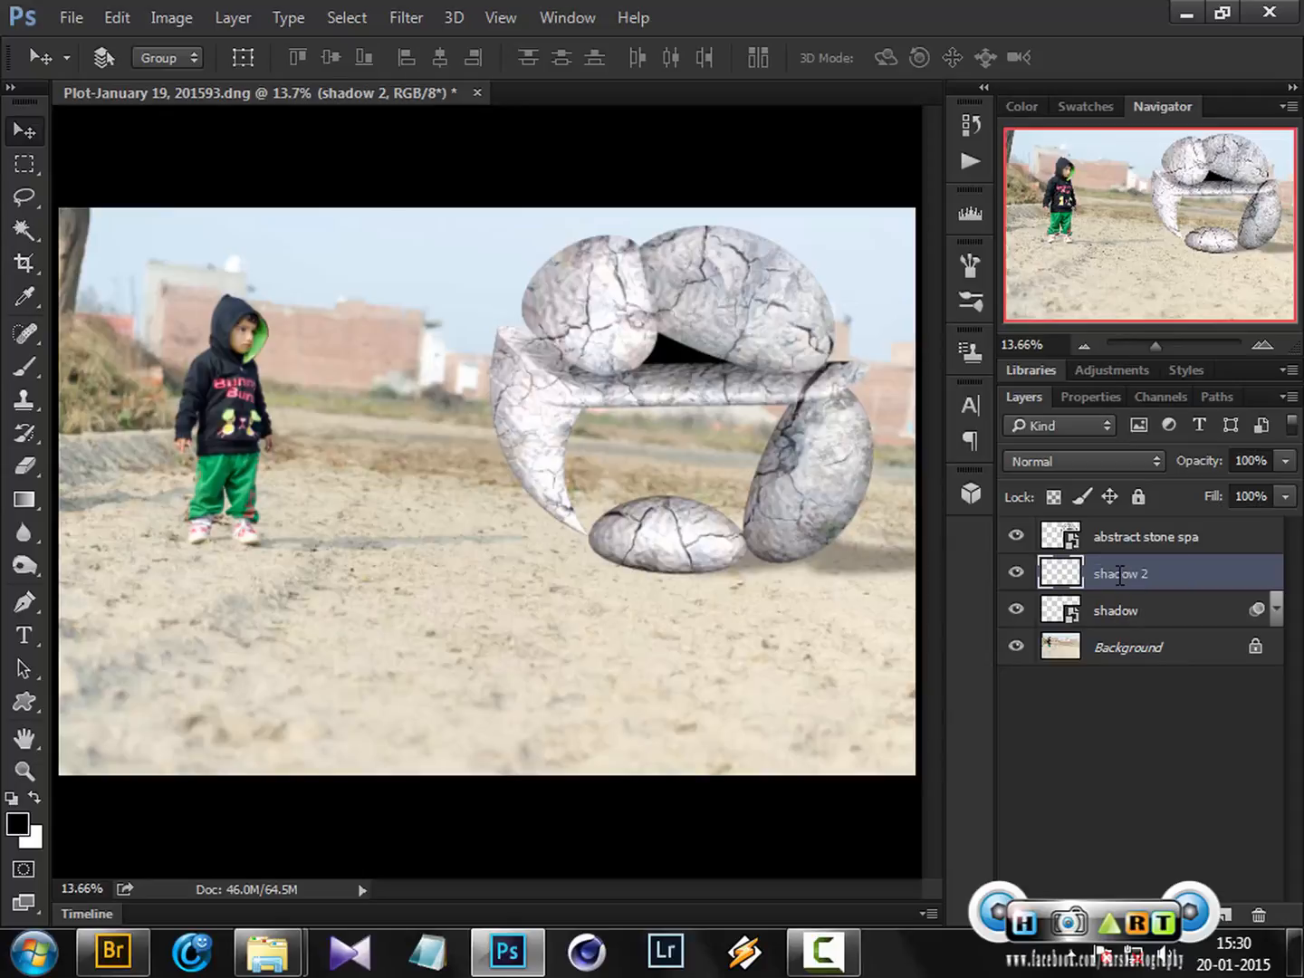
With a soft 300 px black brush at 10% opacity, paint a faint shadow along the stones' base on shadow 2
left_click(23, 368)
left_click(132, 59)
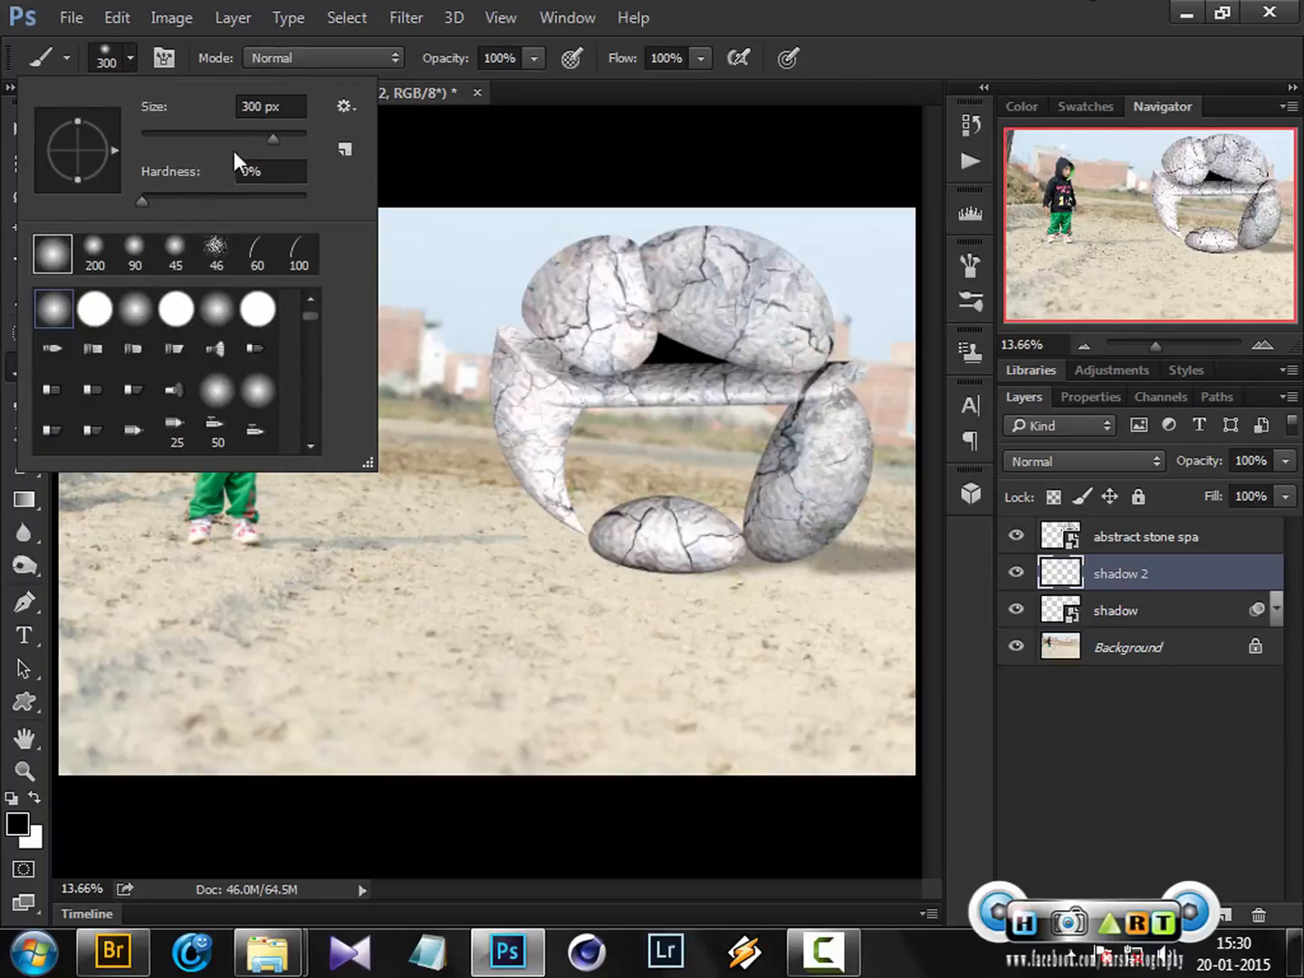
left_click(766, 2)
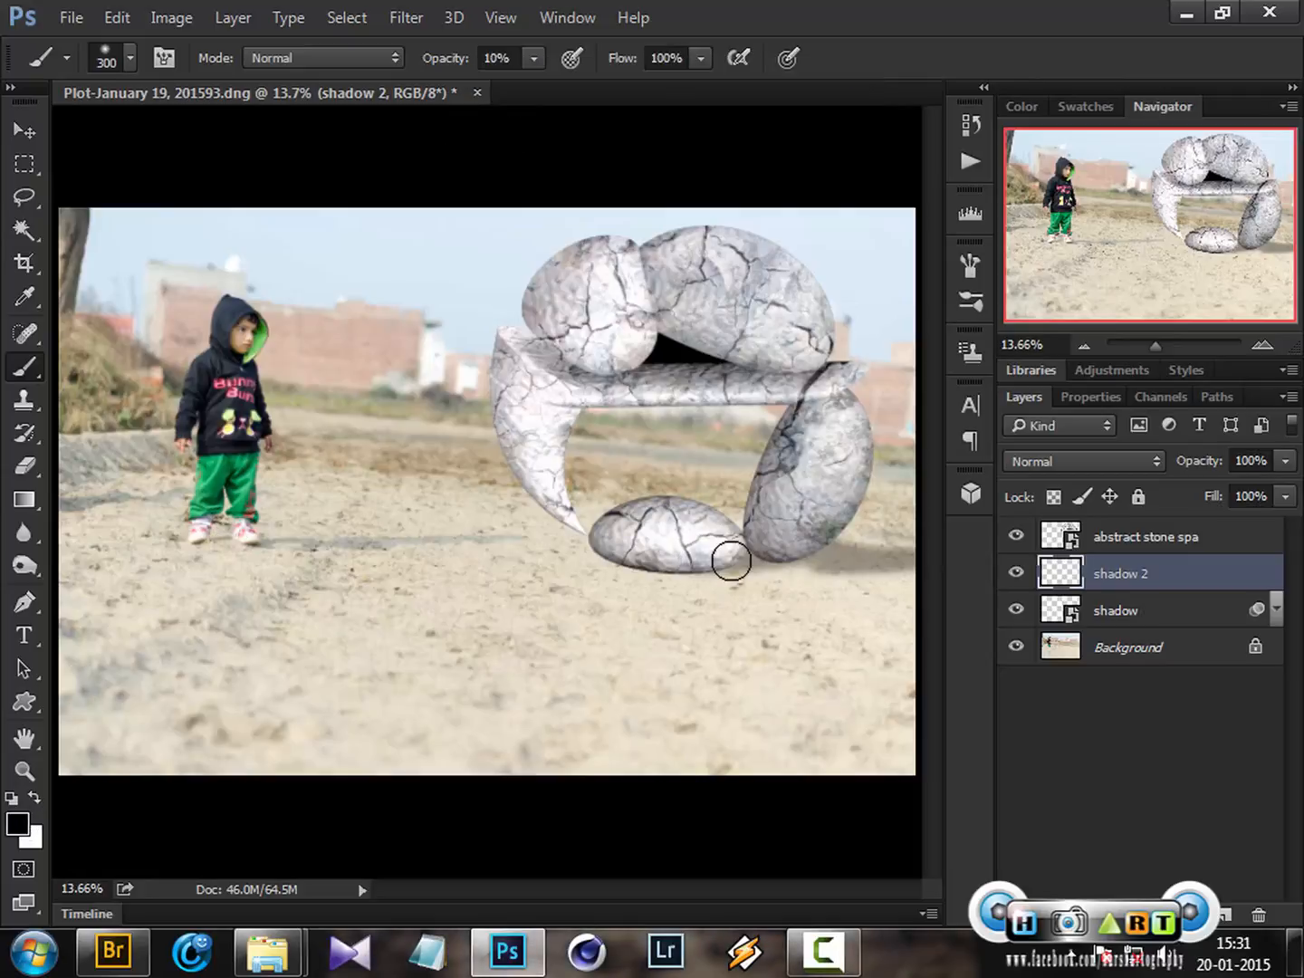
mouse_move(640, 558)
left_mouse_down()
mouse_move(918, 554)
mouse_move(765, 542)
mouse_move(1074, 543)
left_mouse_up()
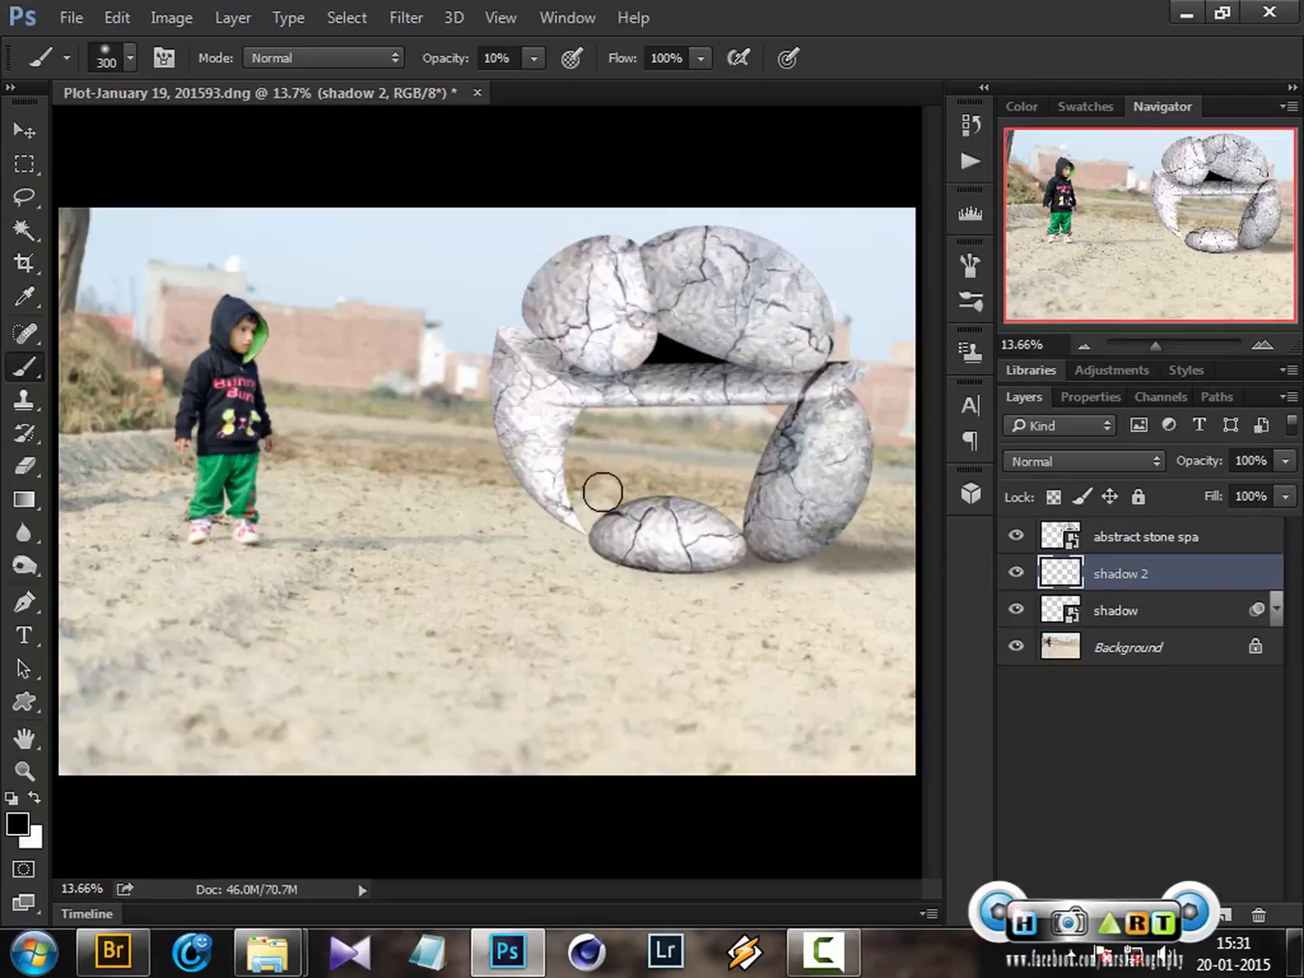
mouse_move(686, 489)
left_mouse_down()
mouse_move(746, 517)
mouse_move(681, 519)
left_mouse_up()
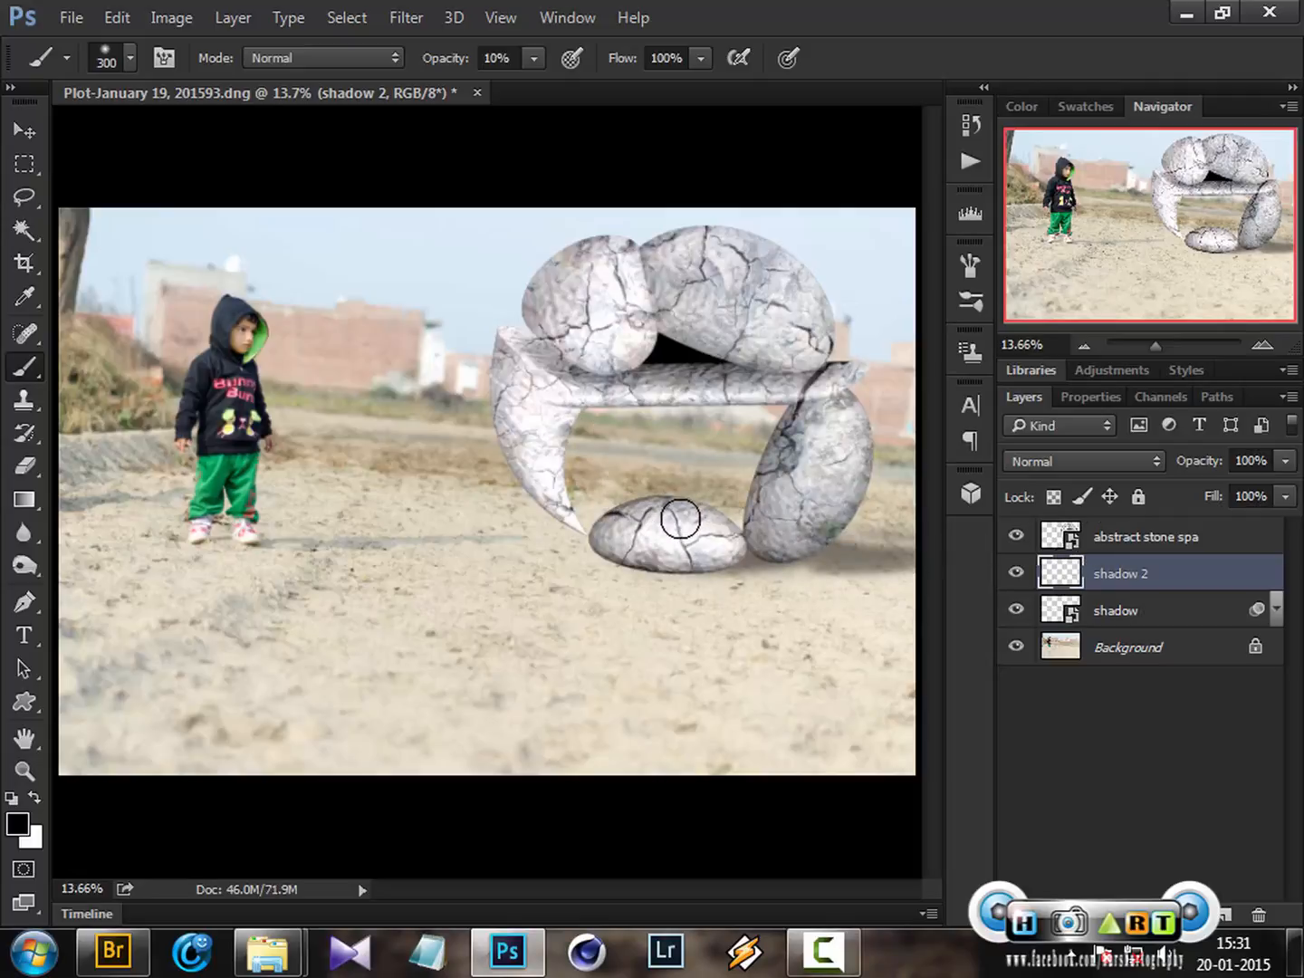
key("ctrl+z")
Reduce the brush size to 200 px and its opacity to 8%
key("bracketleft")
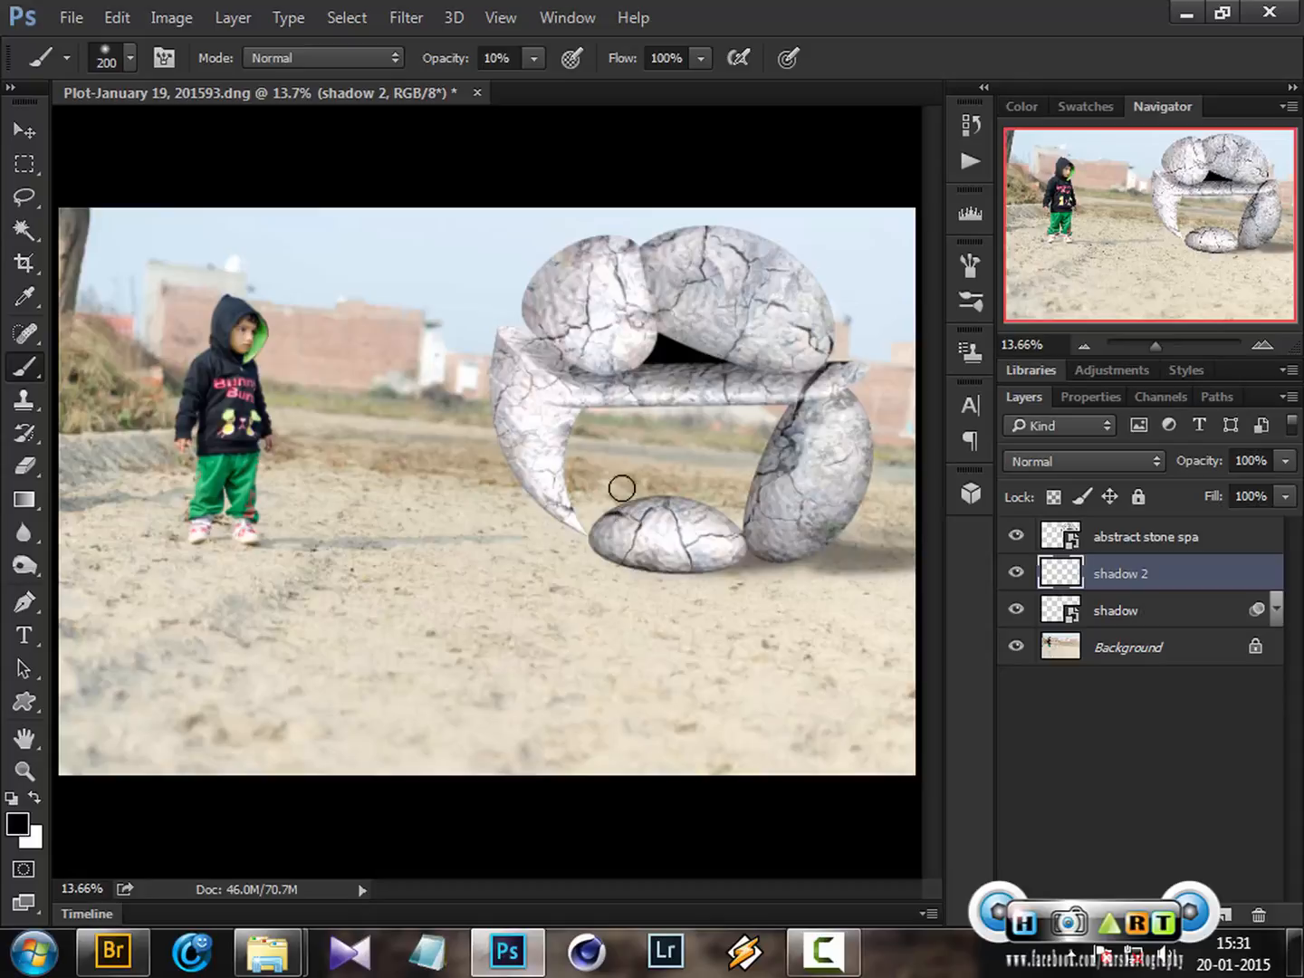
left_click(534, 58)
left_click_drag(533, 83, 533, 86)
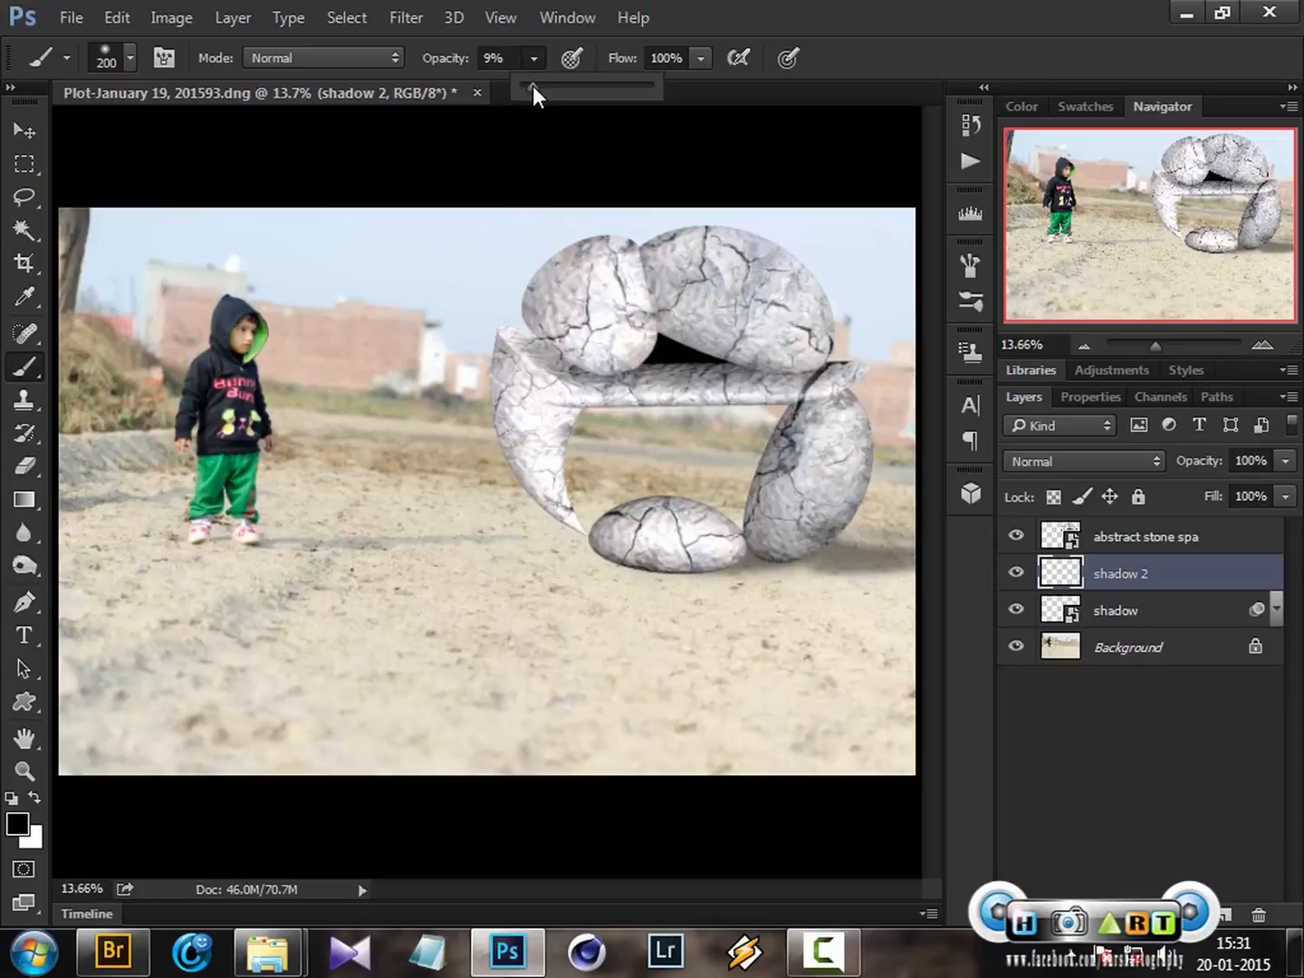
left_click(851, 7)
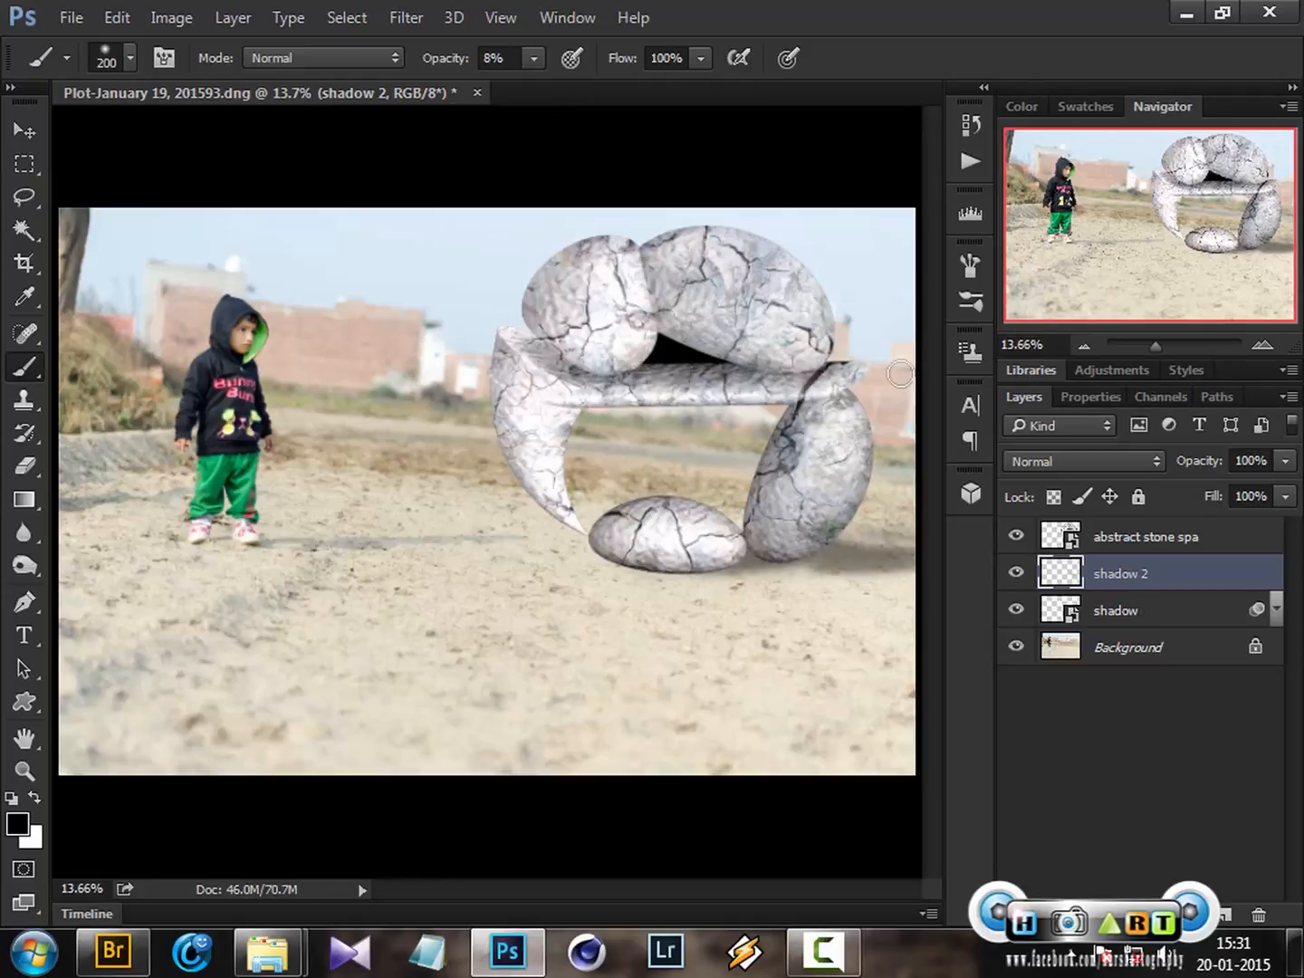
key("ctrl+z")
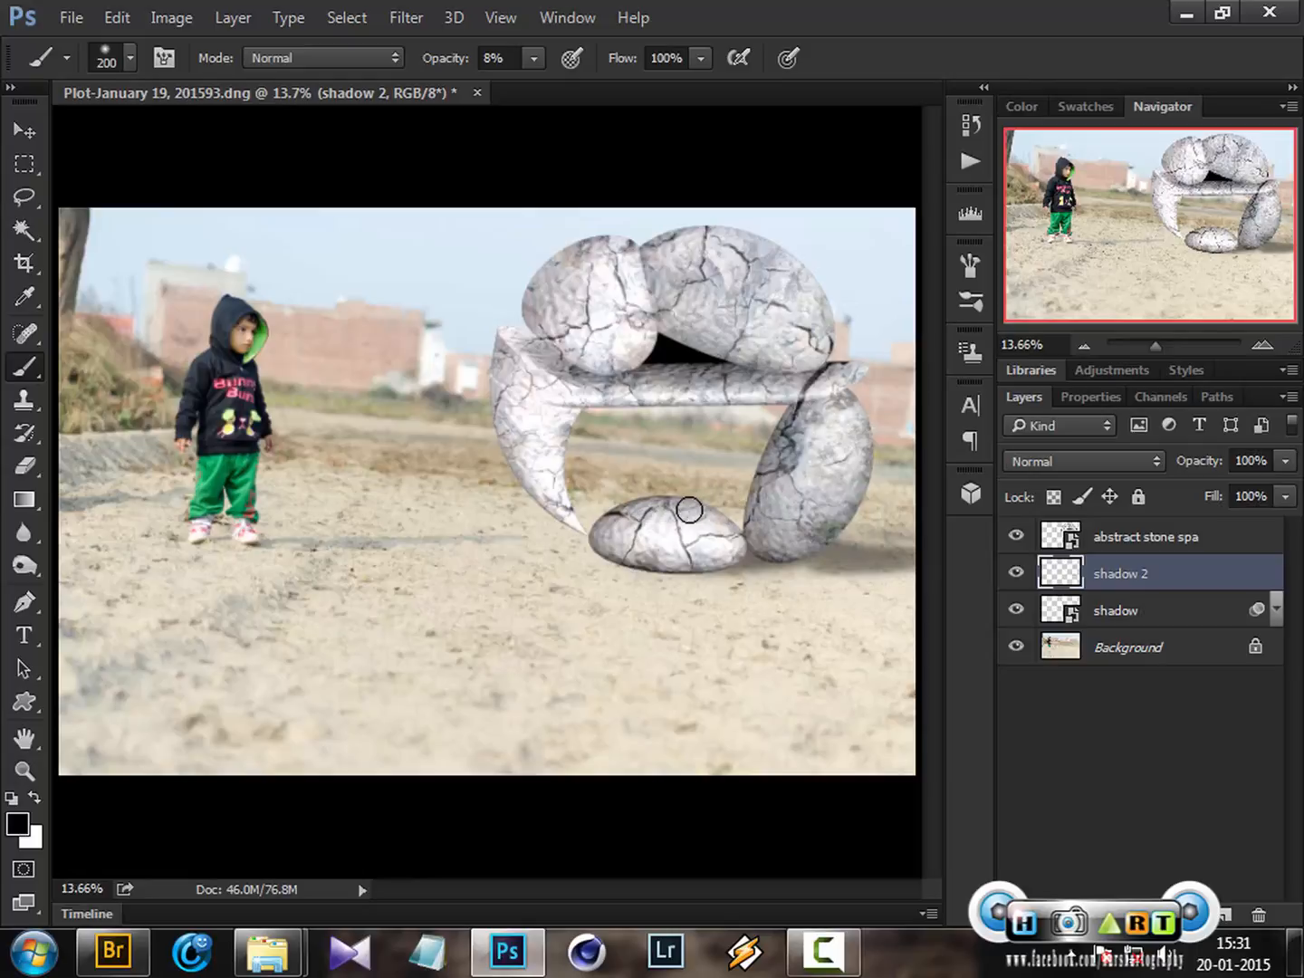
Paint more soft shadow strokes under and around the stones' contact points, then shrink the brush to 100 px
left_click_drag(706, 516, 716, 504)
mouse_move(650, 372)
left_mouse_down()
mouse_move(855, 354)
mouse_move(676, 326)
left_mouse_up()
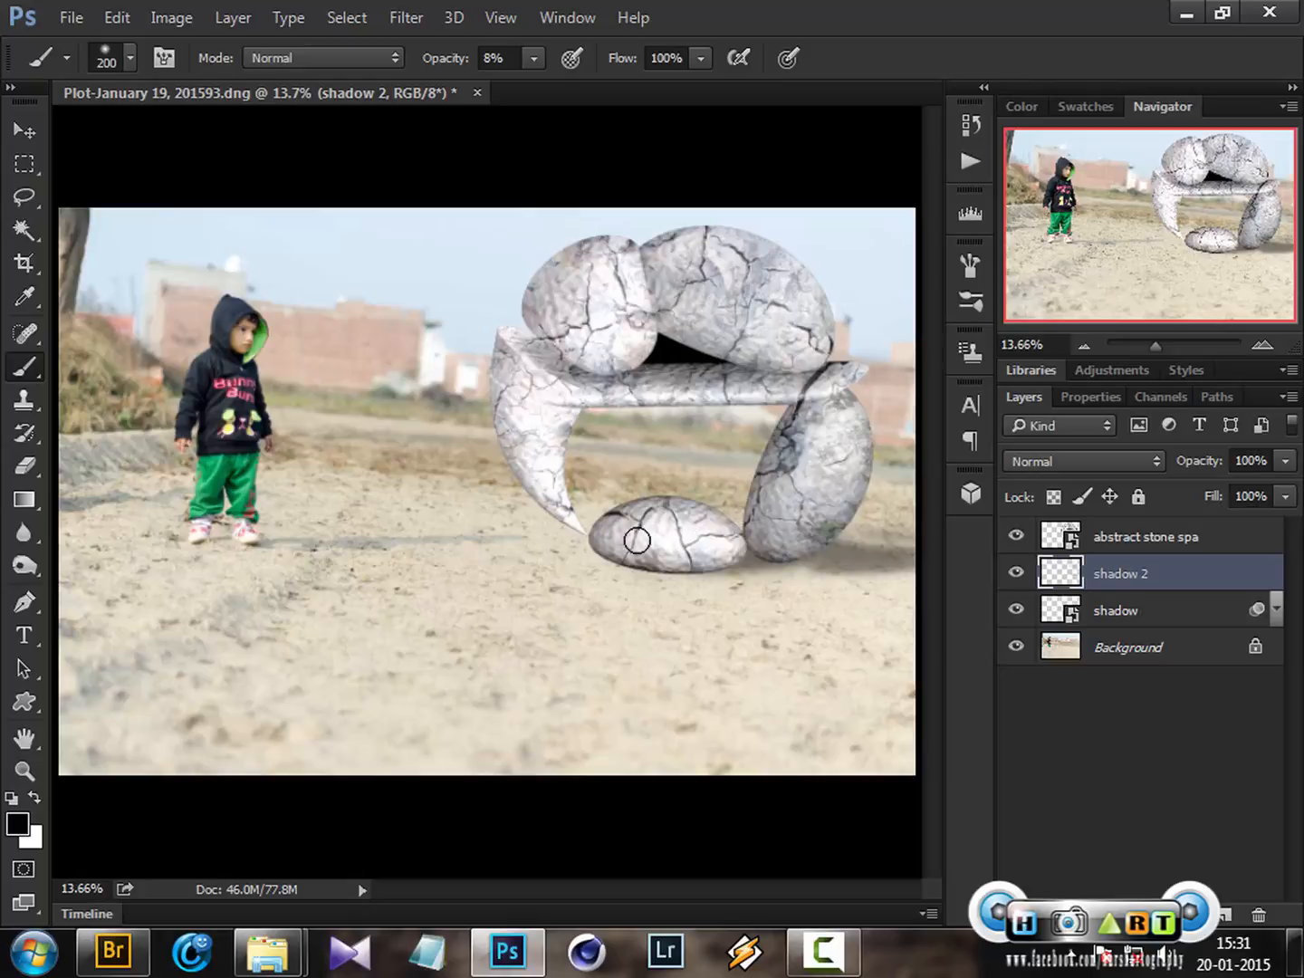
mouse_move(773, 565)
left_mouse_down()
mouse_move(644, 566)
mouse_move(883, 555)
mouse_move(868, 553)
left_mouse_up()
mouse_move(701, 570)
left_mouse_down()
mouse_move(608, 560)
mouse_move(741, 566)
mouse_move(683, 564)
left_mouse_up()
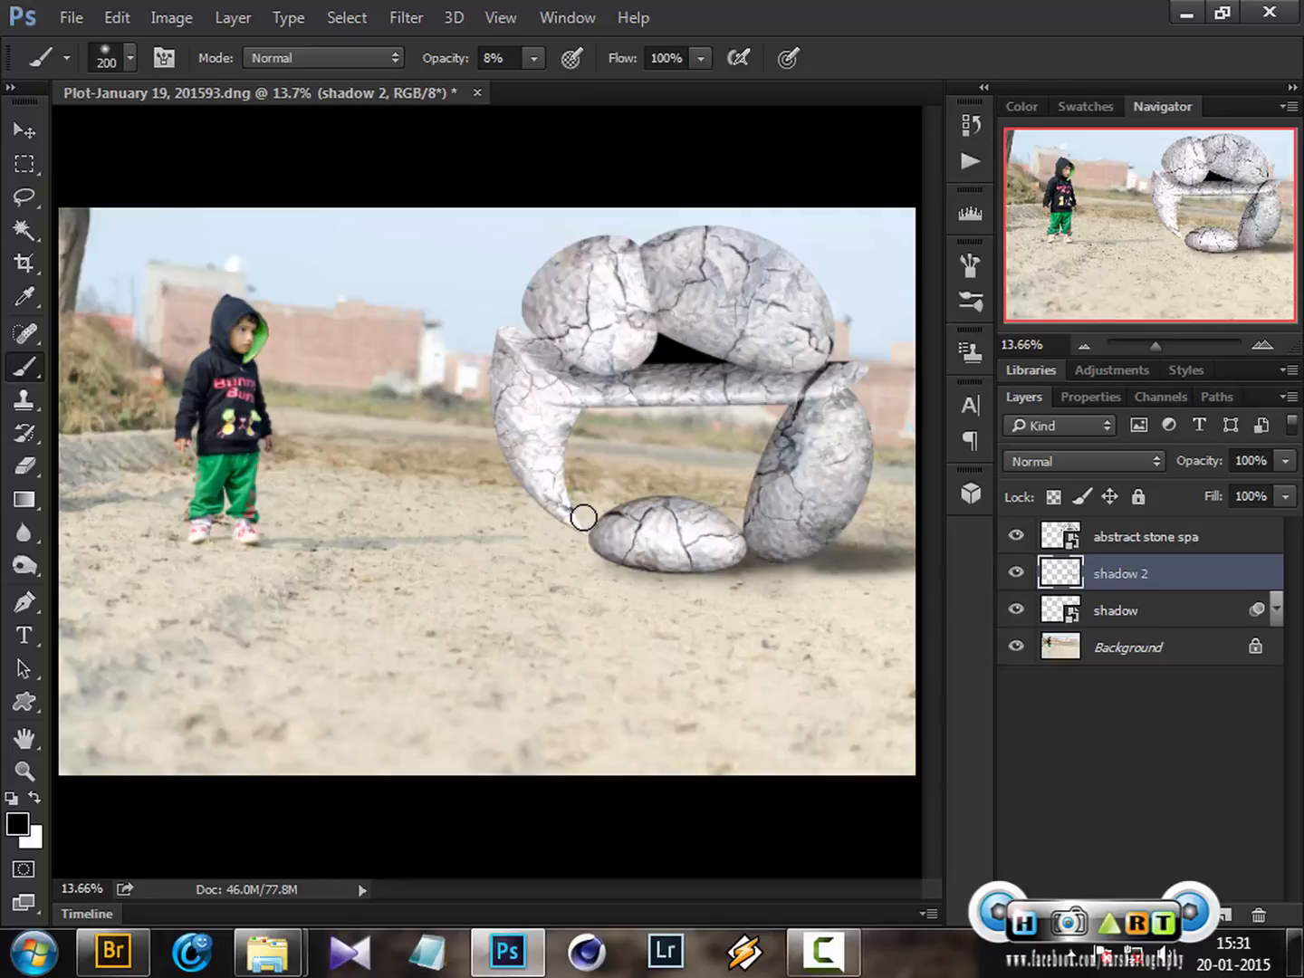
mouse_move(582, 437)
left_mouse_down()
mouse_move(567, 483)
mouse_move(557, 404)
left_mouse_up()
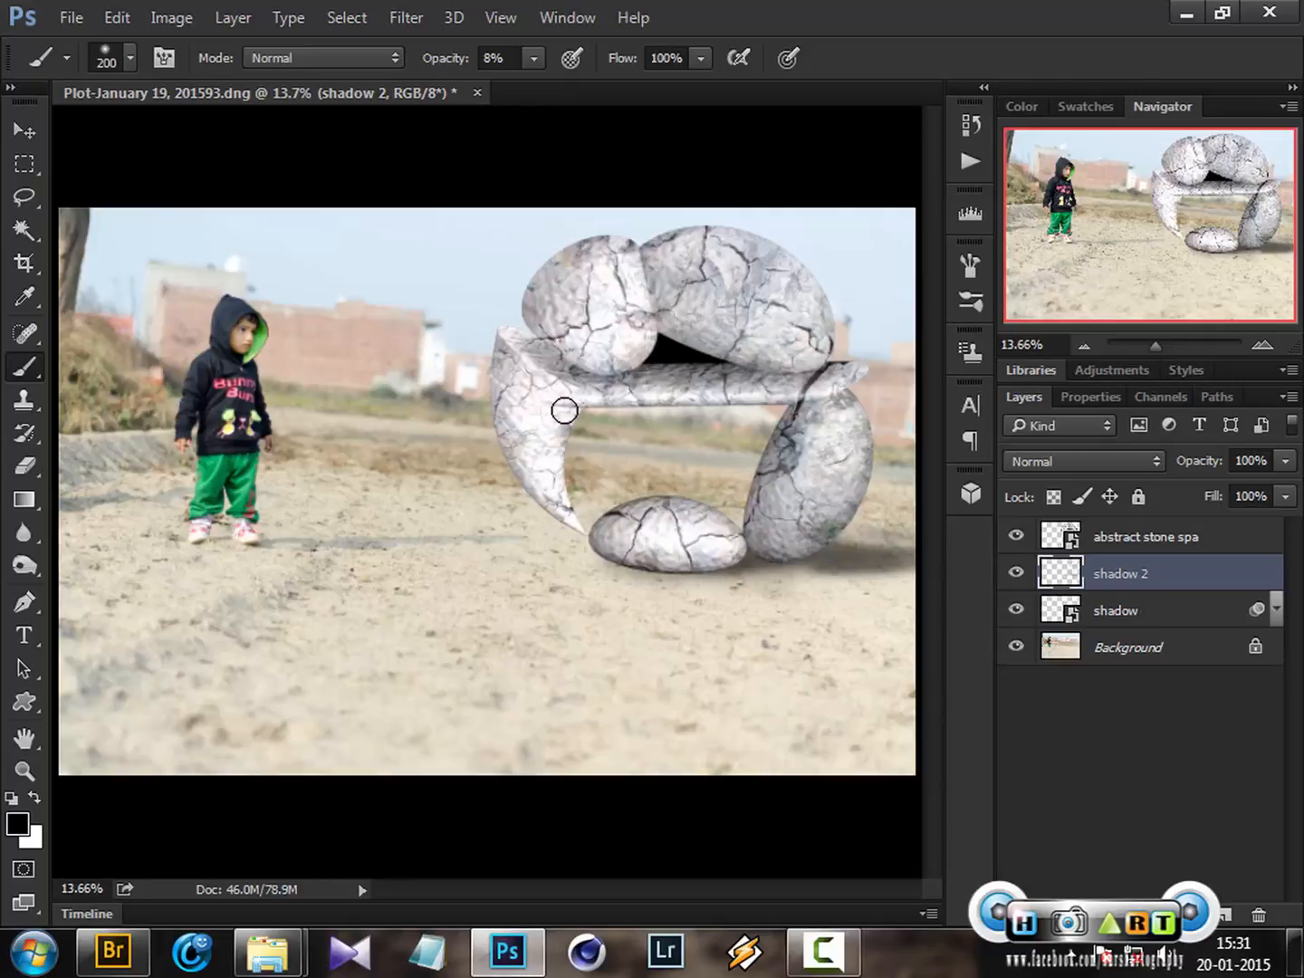
mouse_move(567, 513)
left_mouse_down()
mouse_move(550, 431)
mouse_move(557, 402)
left_mouse_up()
key("bracketleft")
key("bracketleft")
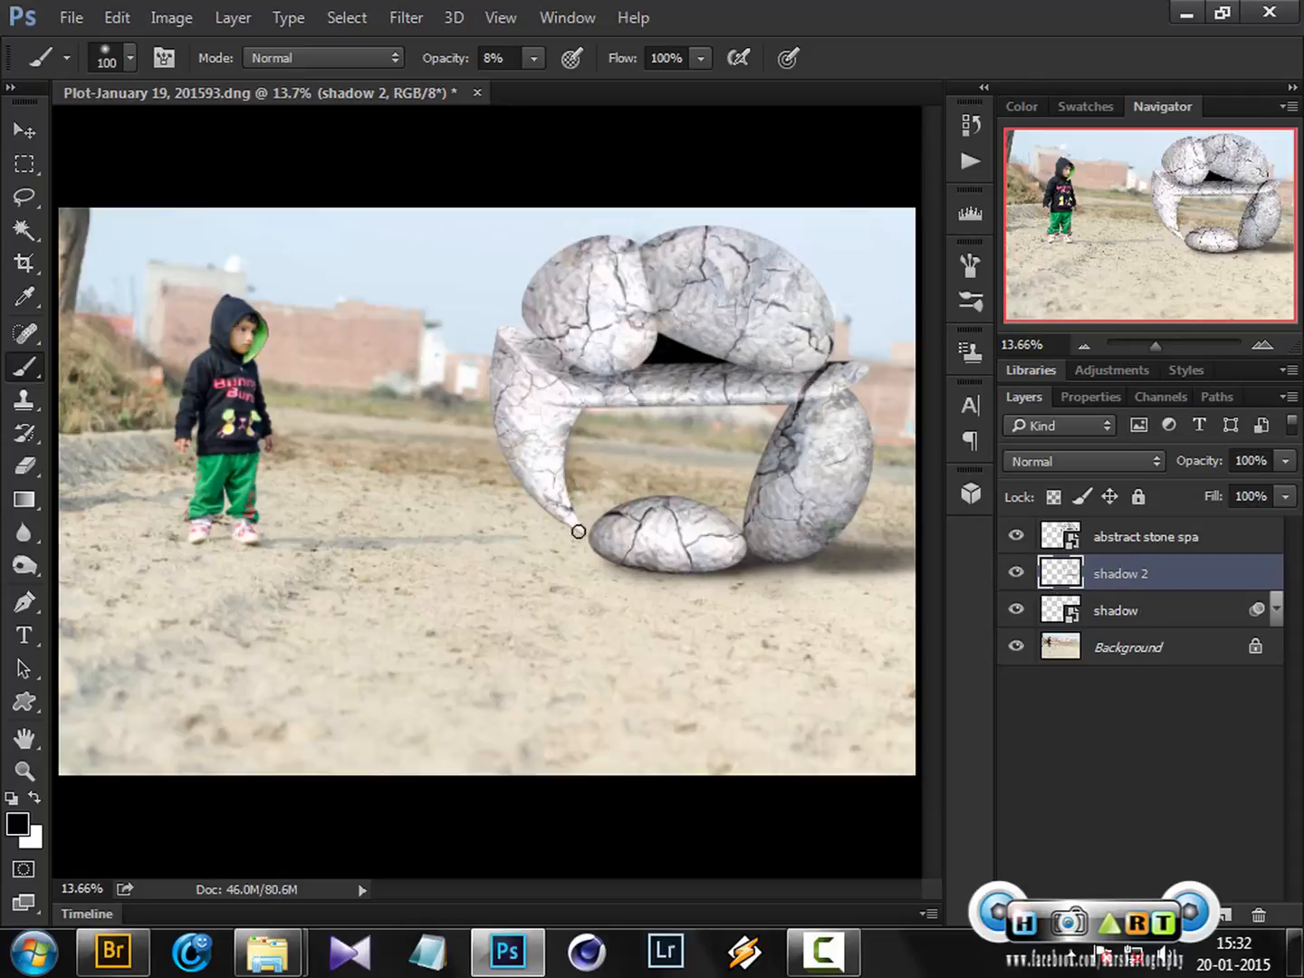
Open the layer style of the abstract stone layer and enable Inner Shadow
left_click(1251, 546)
double_click(1251, 546)
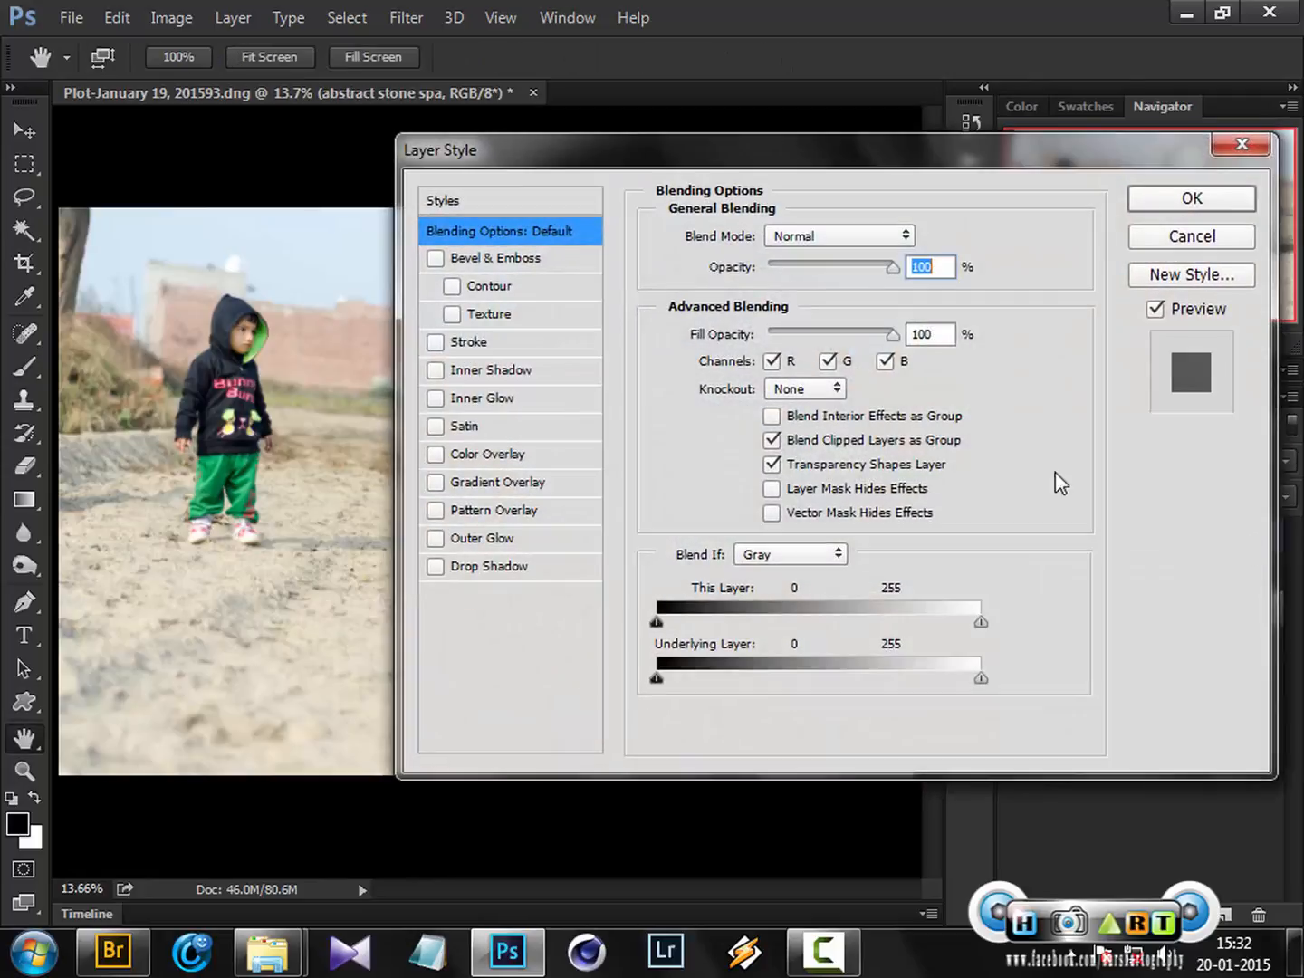
left_click_drag(912, 168, 1291, 161)
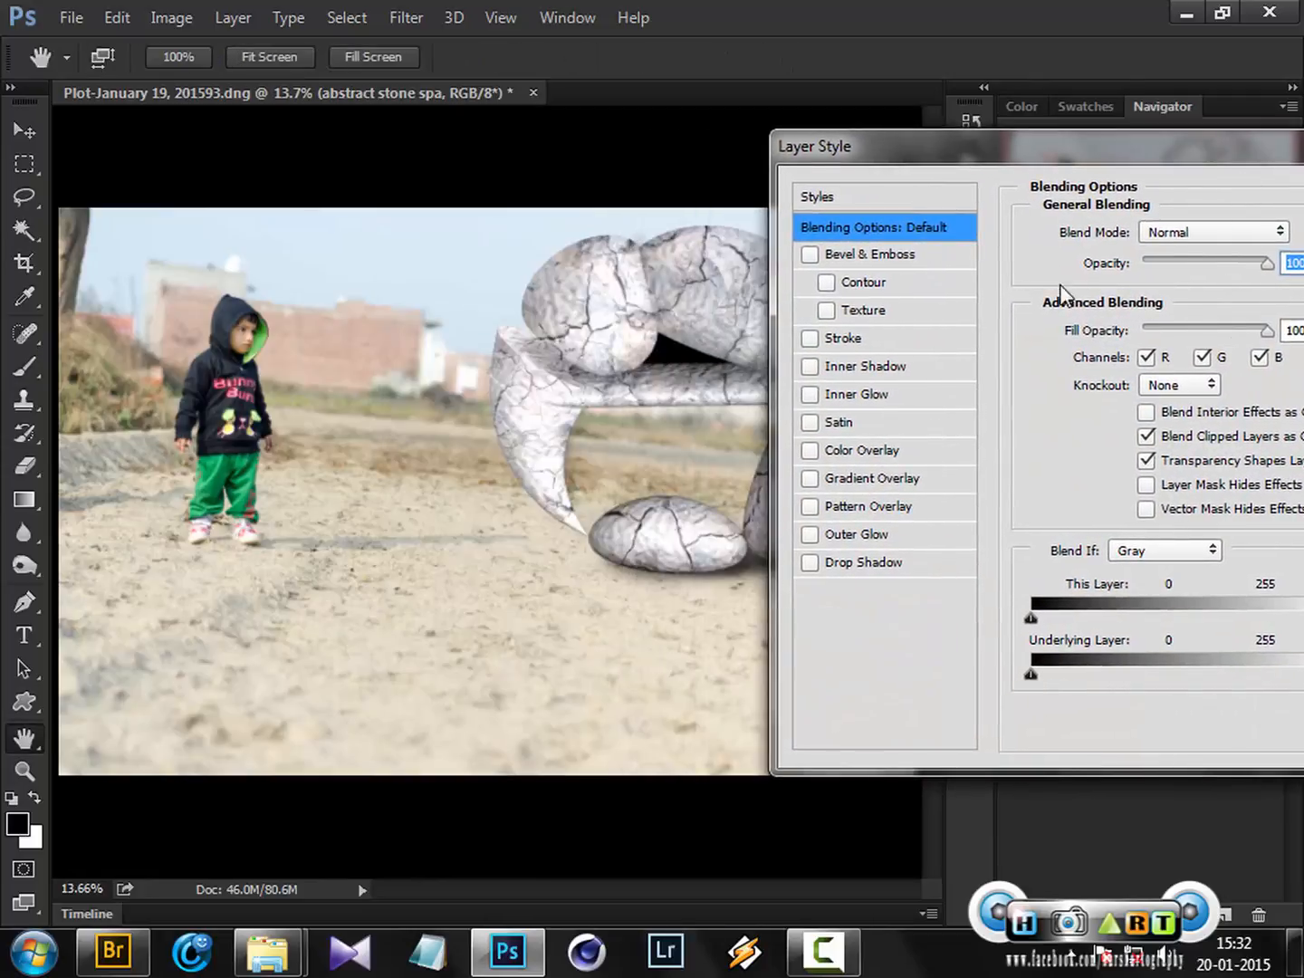
left_click(811, 366)
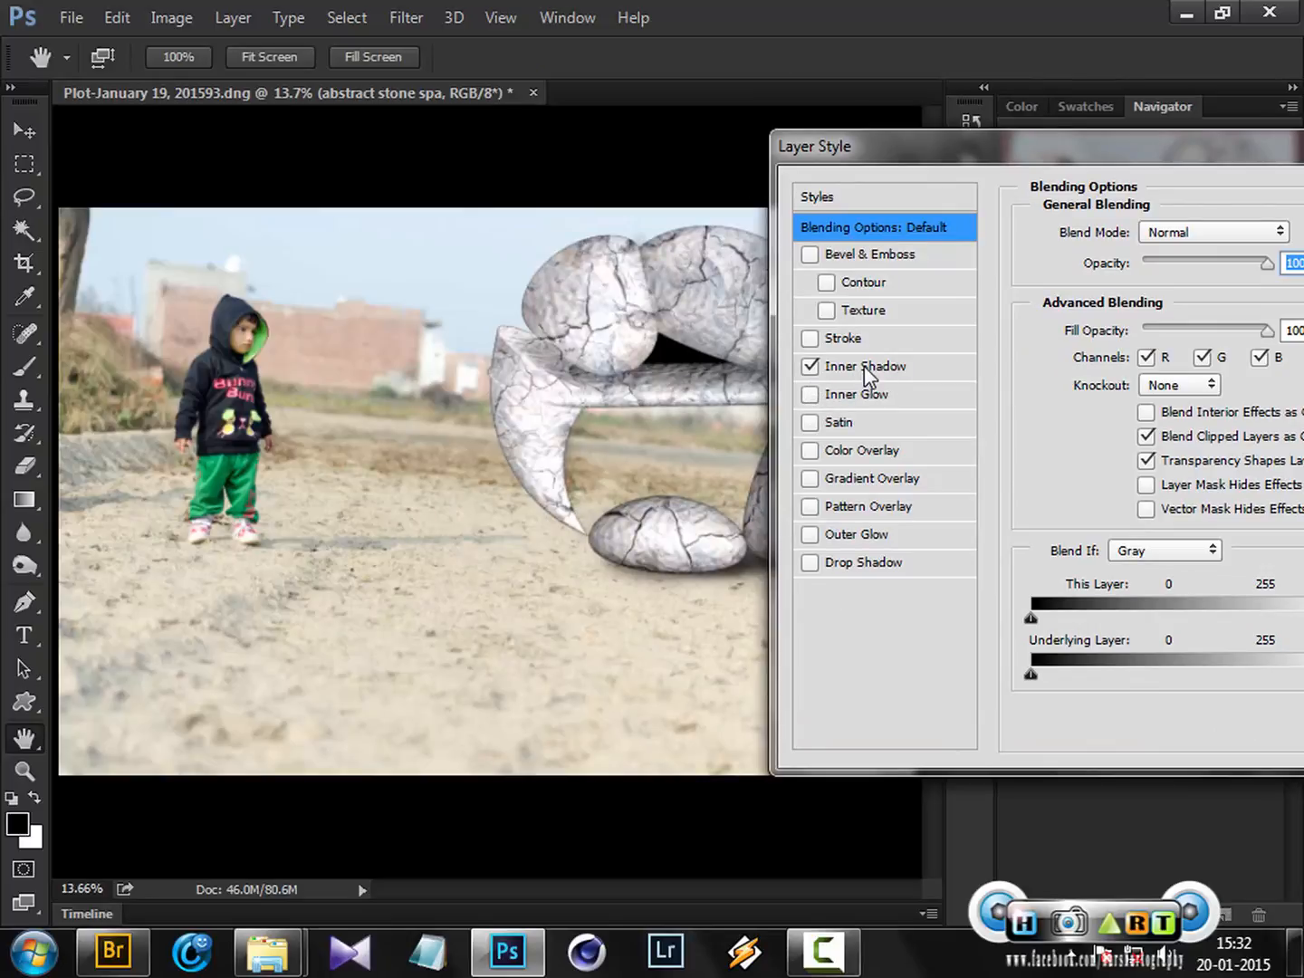
left_click(865, 367)
Set the Inner Shadow to 46% opacity, 12° angle, 27 px distance and 76 px size
left_click_drag(1175, 167, 1047, 165)
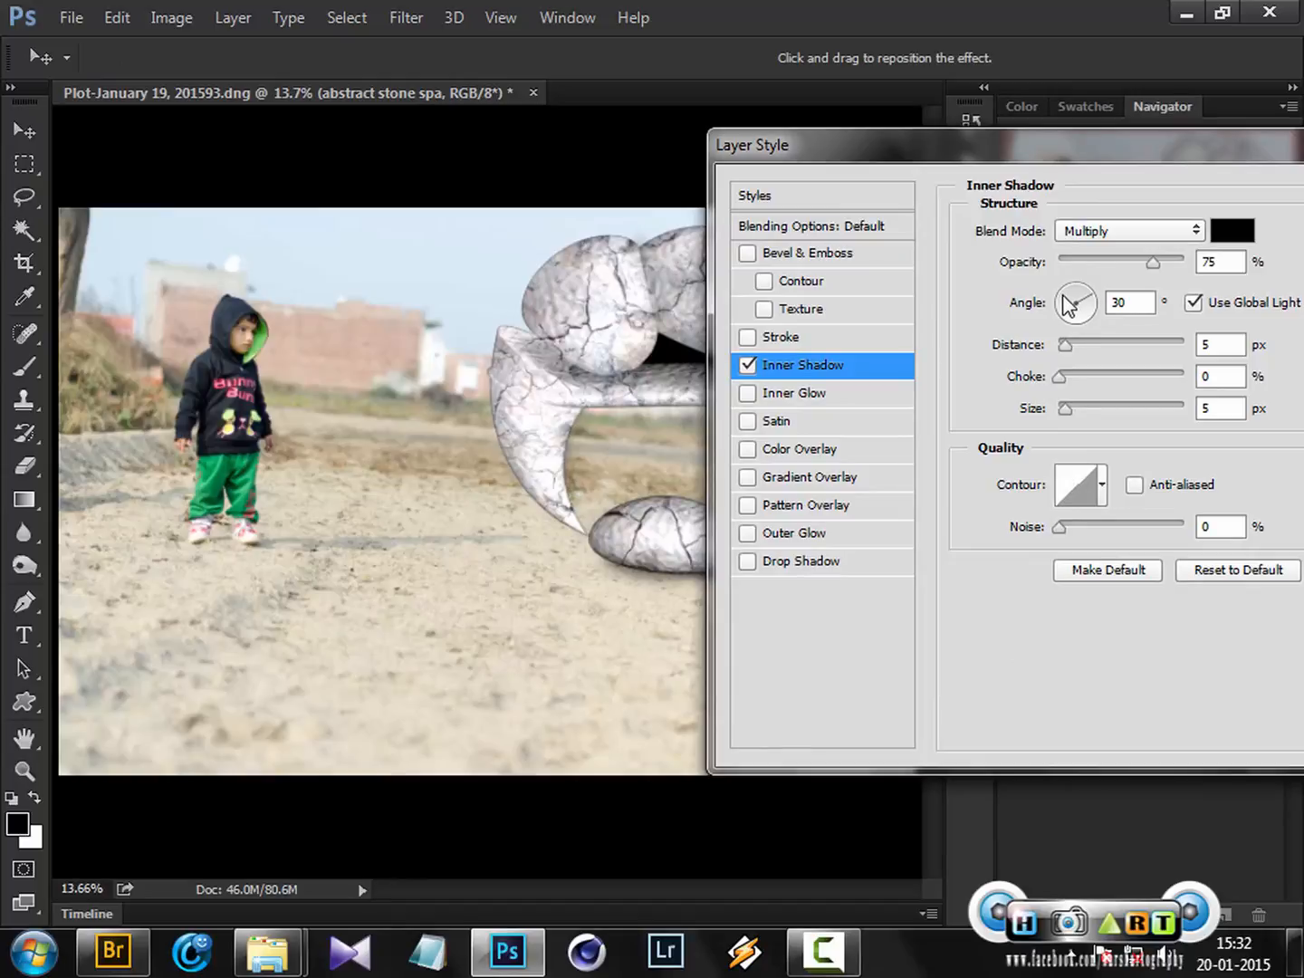
left_click(1062, 295)
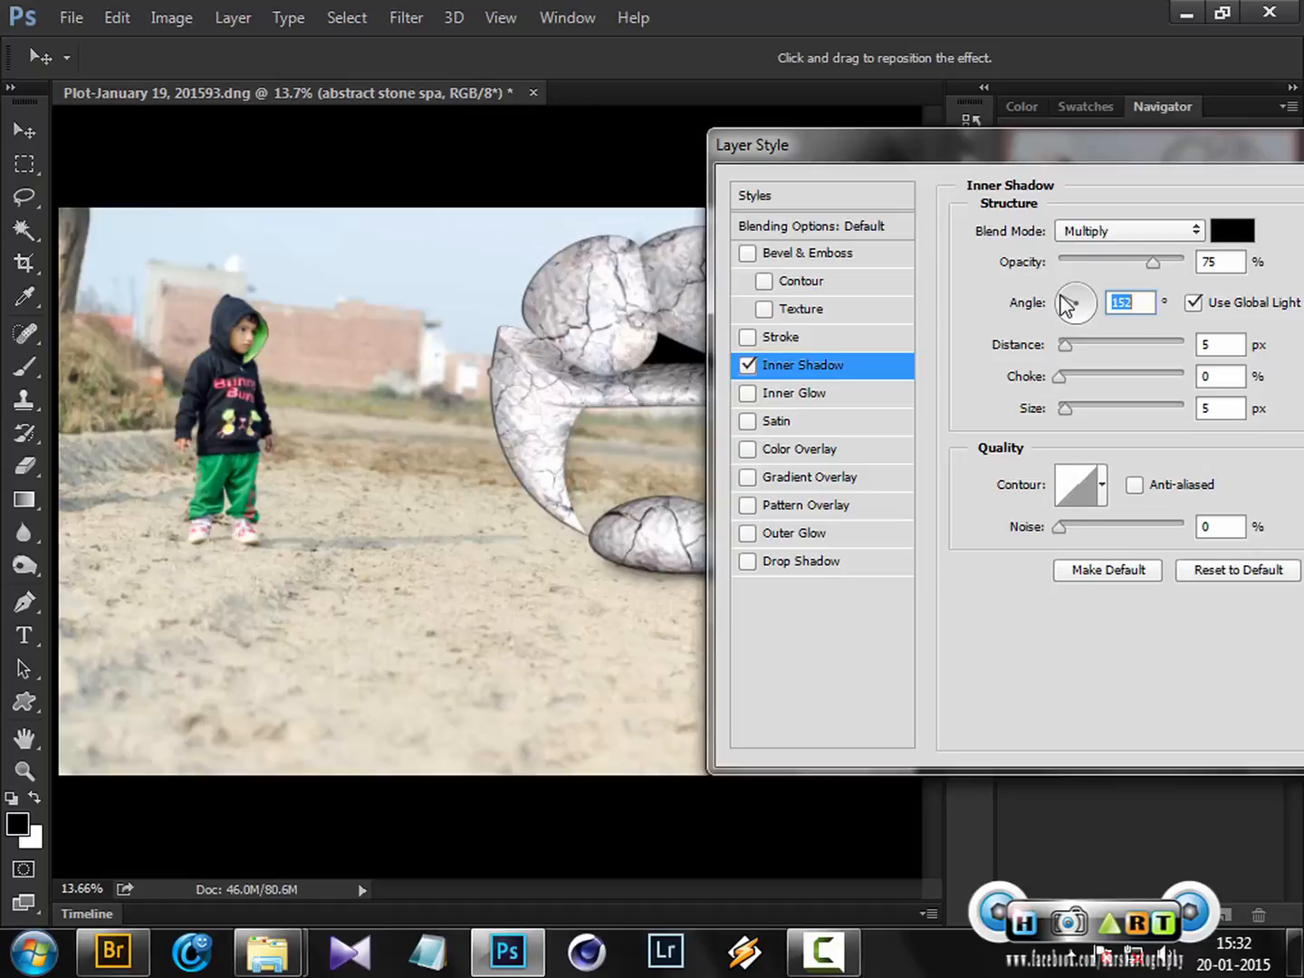
left_click(1084, 347)
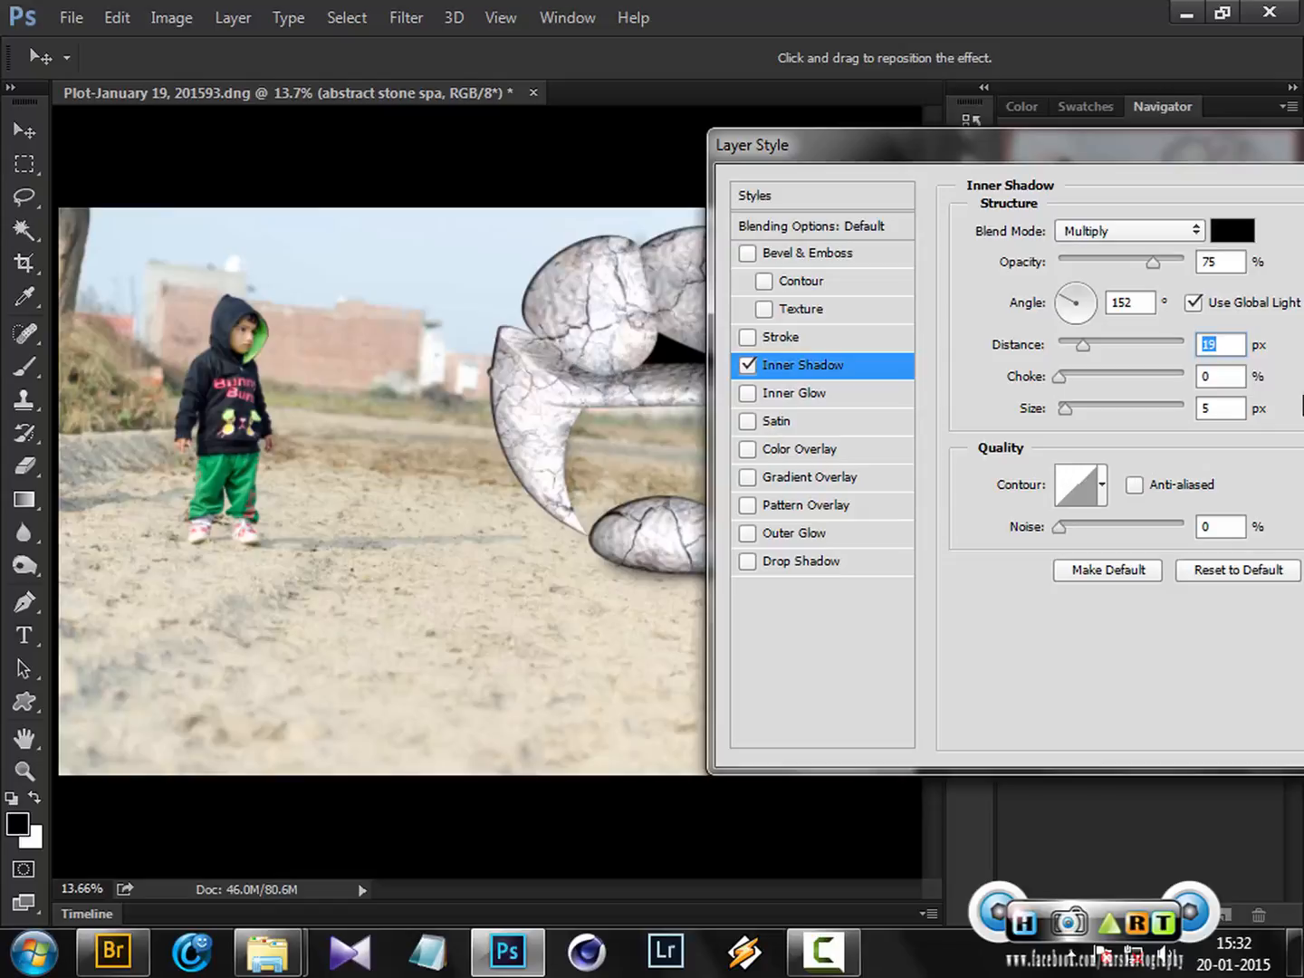
left_click(1094, 301)
left_click_drag(1121, 146, 1285, 245)
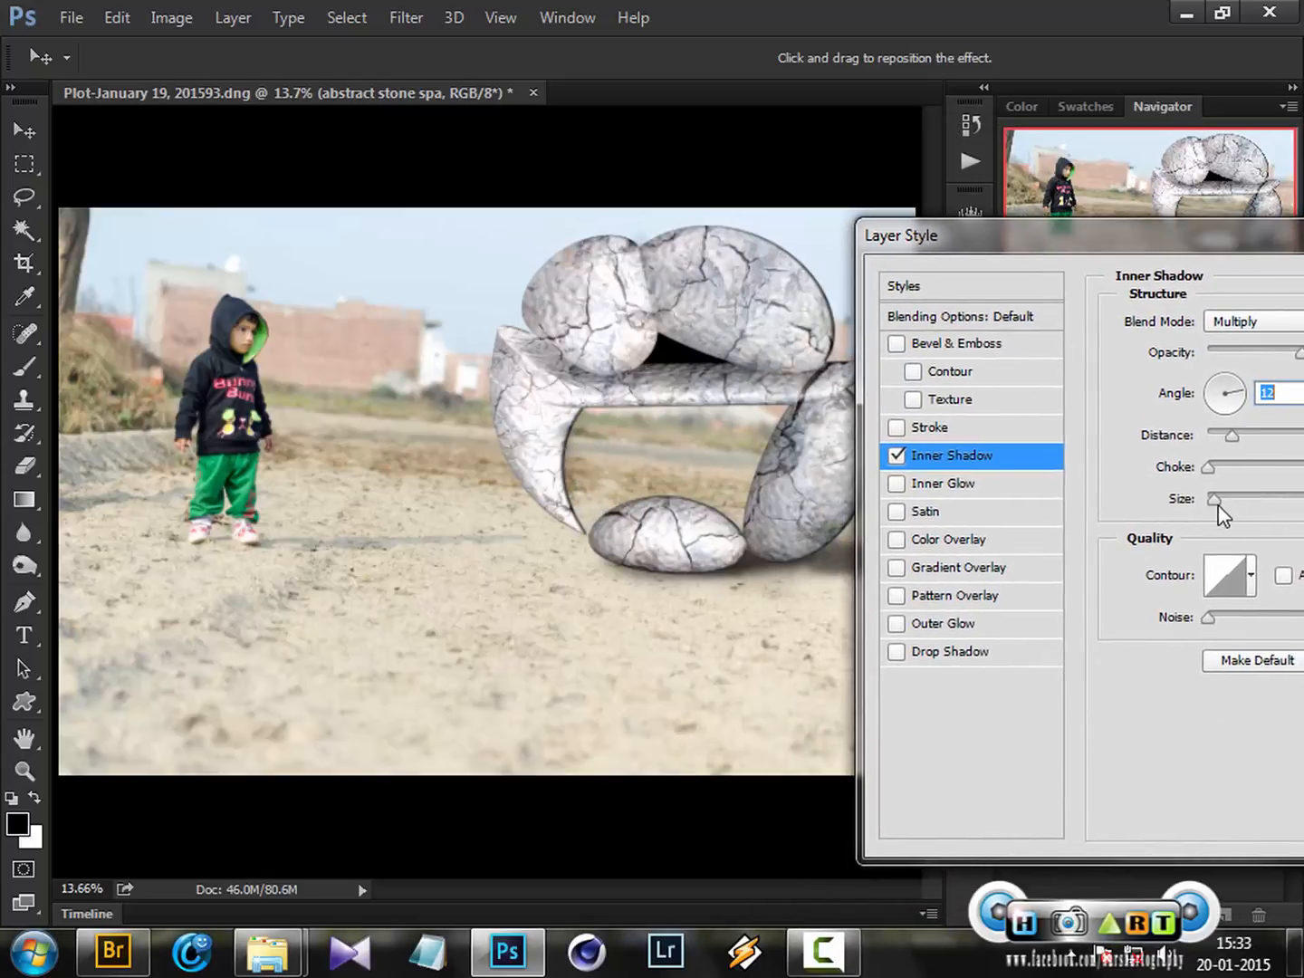
left_click_drag(1219, 509, 1233, 514)
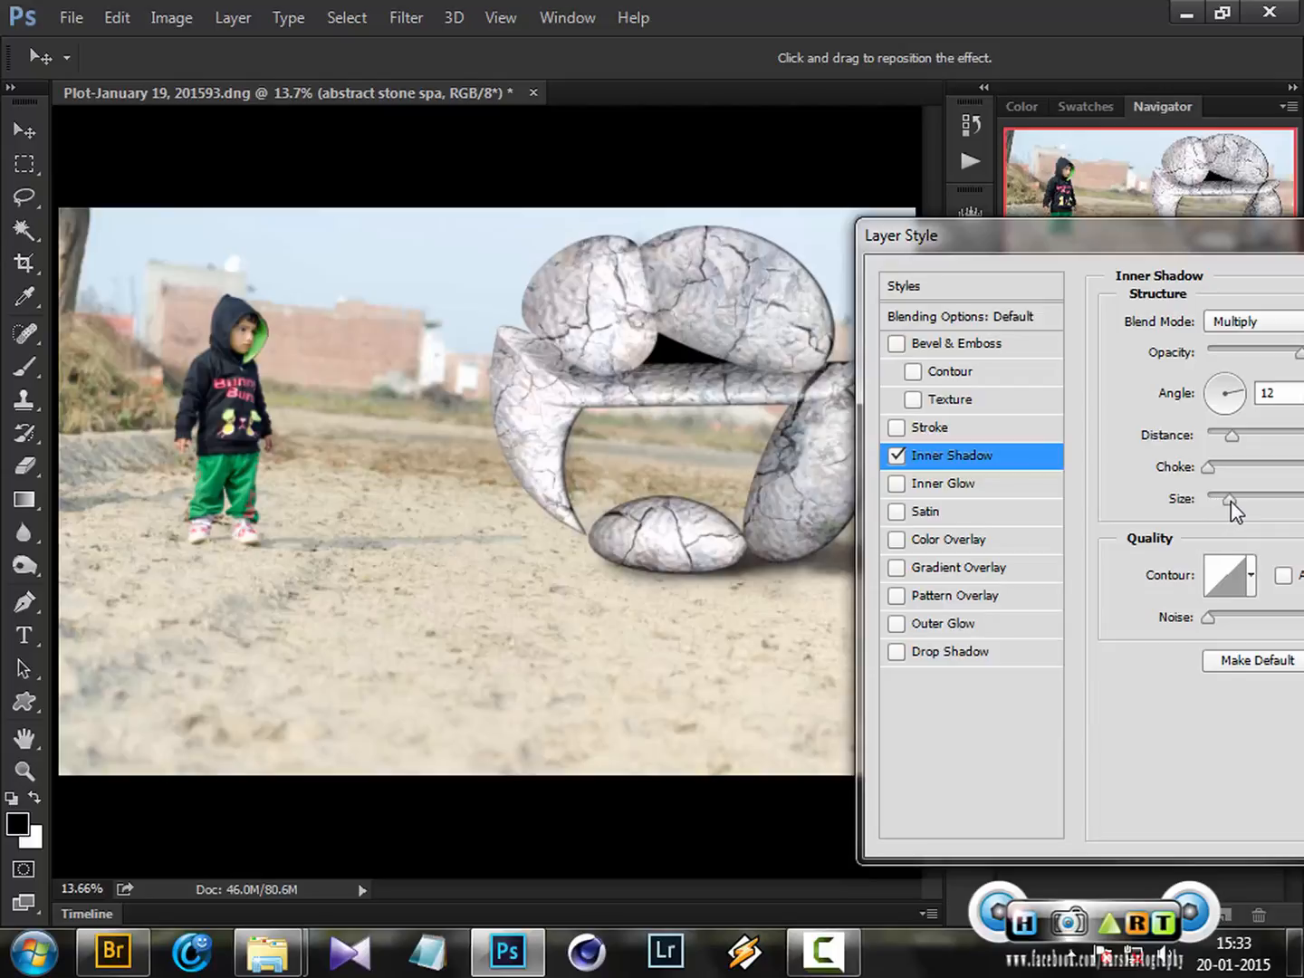
left_click_drag(1253, 238, 1177, 241)
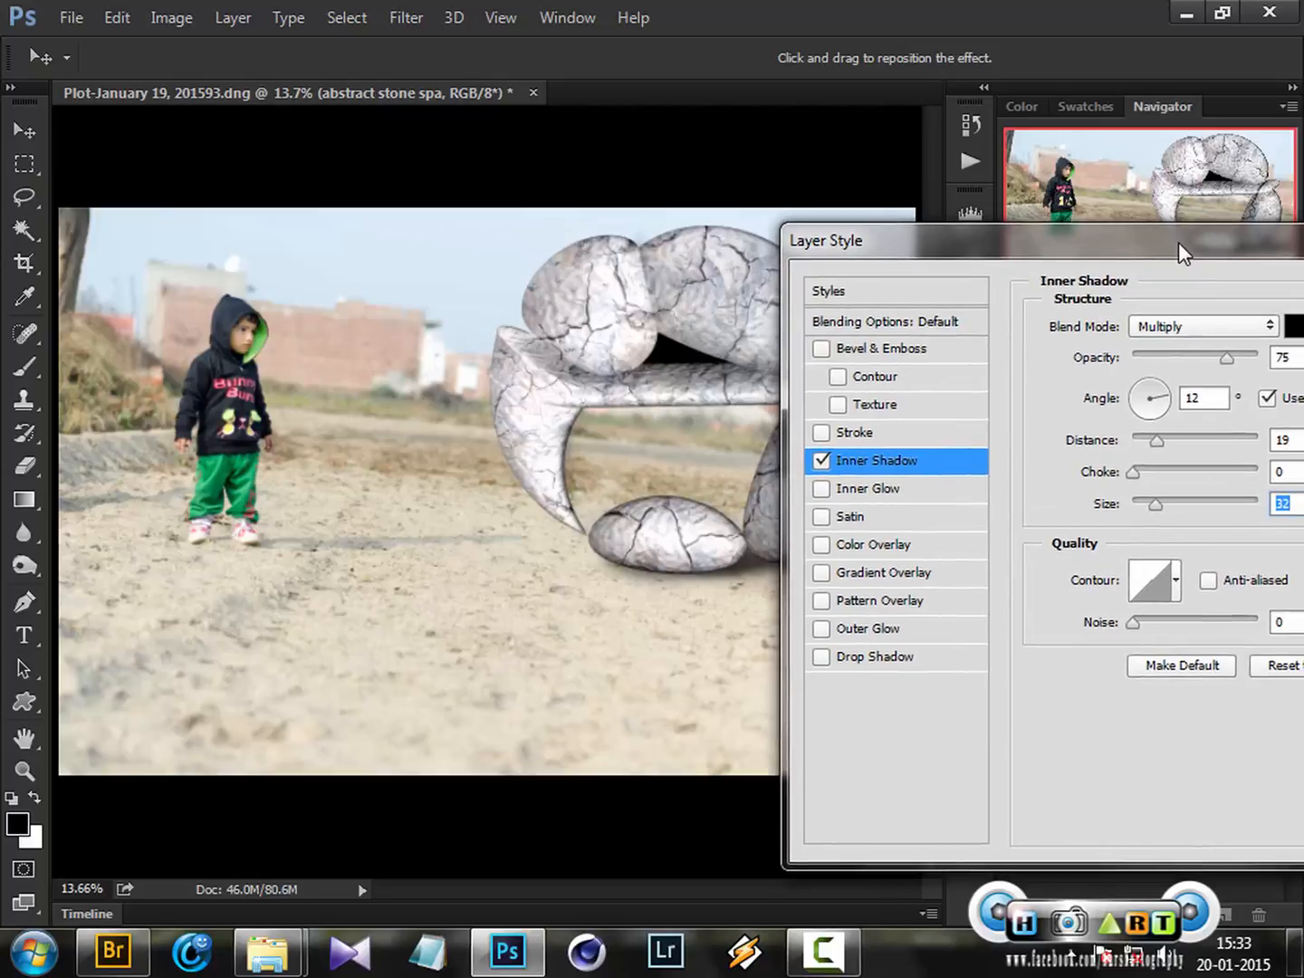
left_click_drag(1217, 361, 1191, 359)
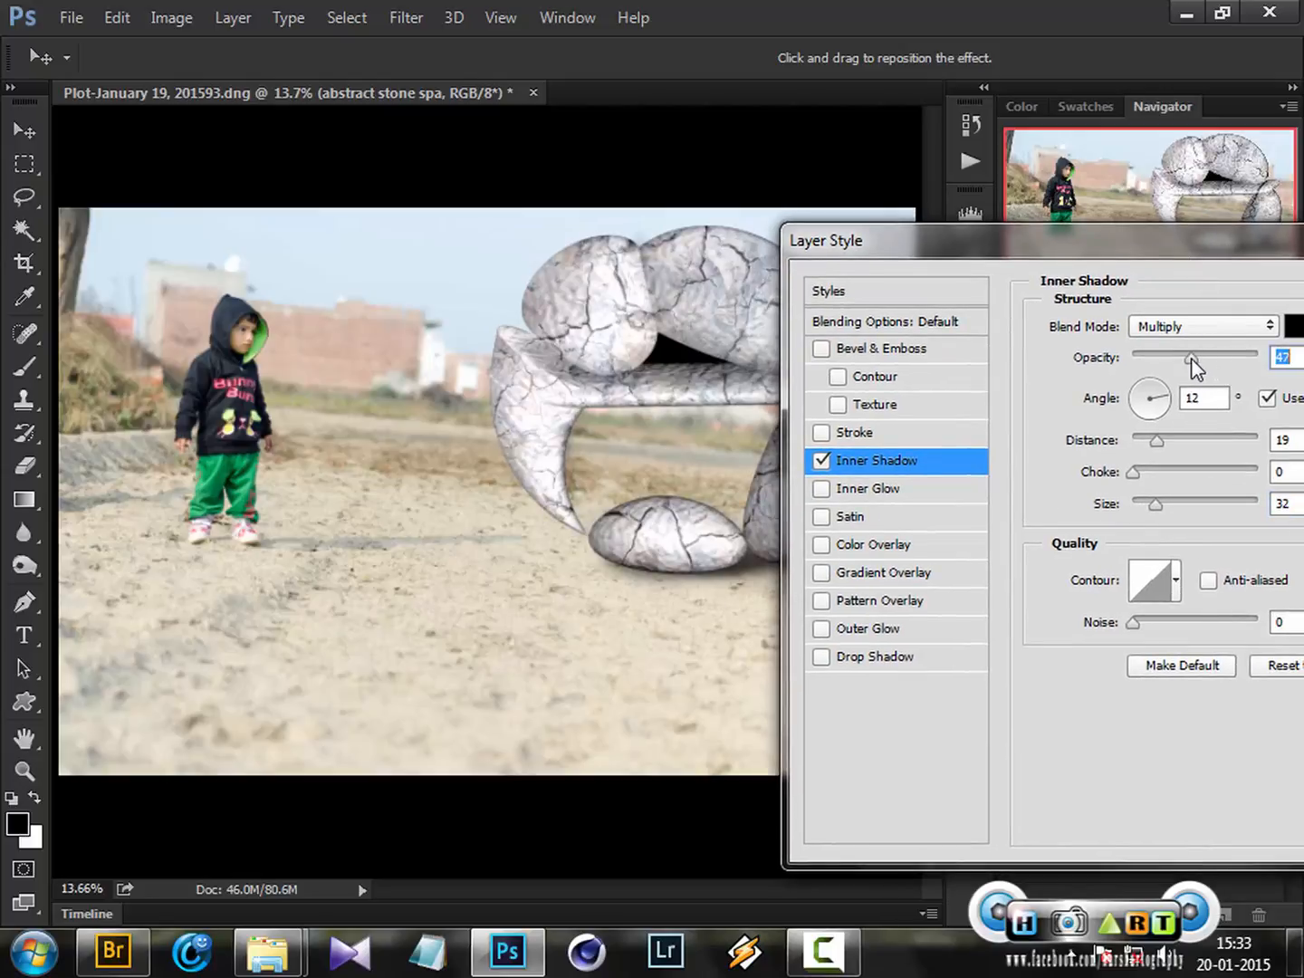
left_click_drag(1168, 242, 1188, 249)
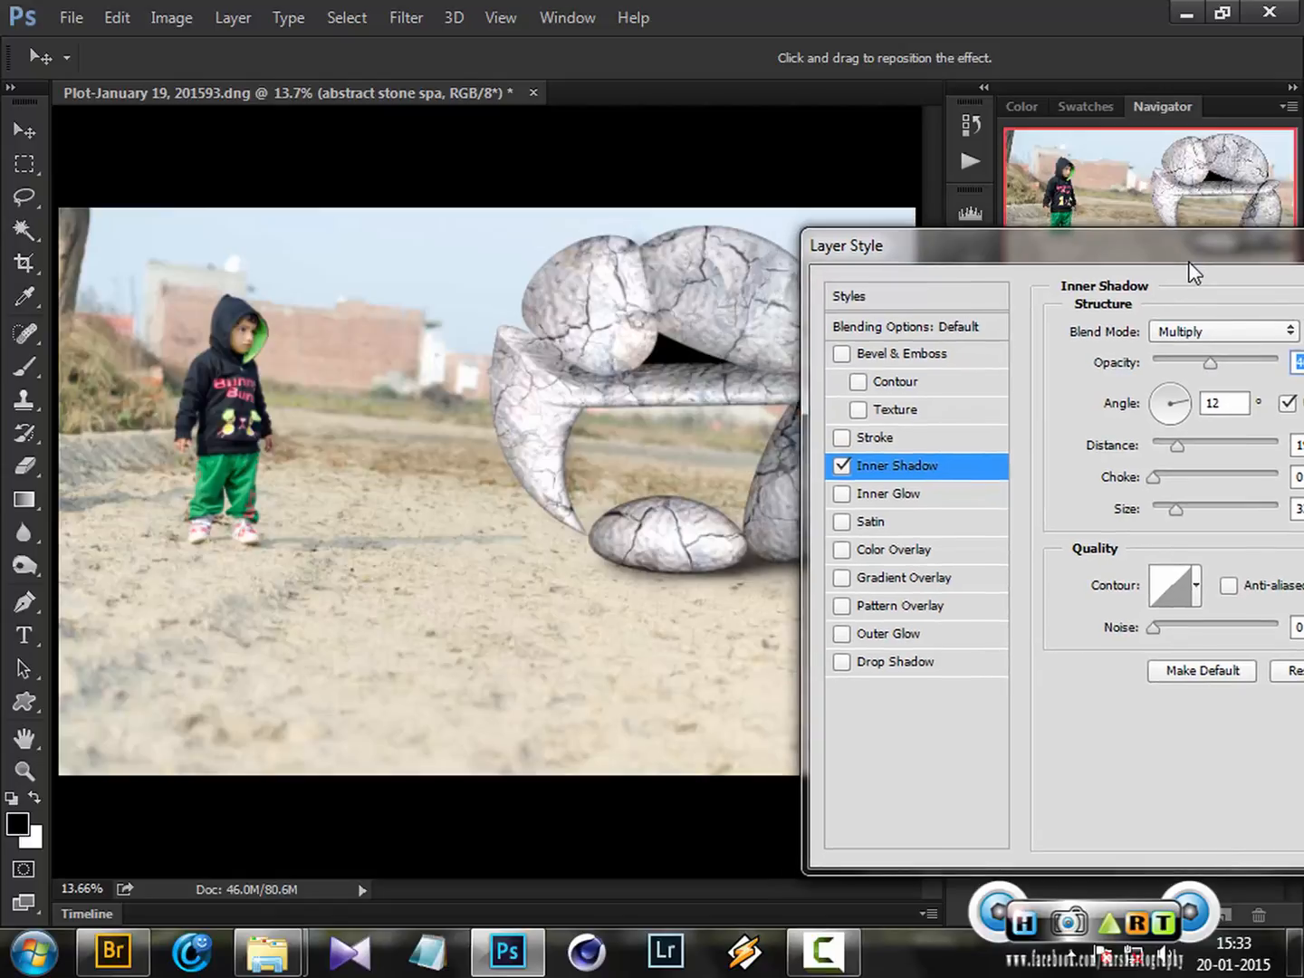
left_click_drag(1178, 448, 1187, 449)
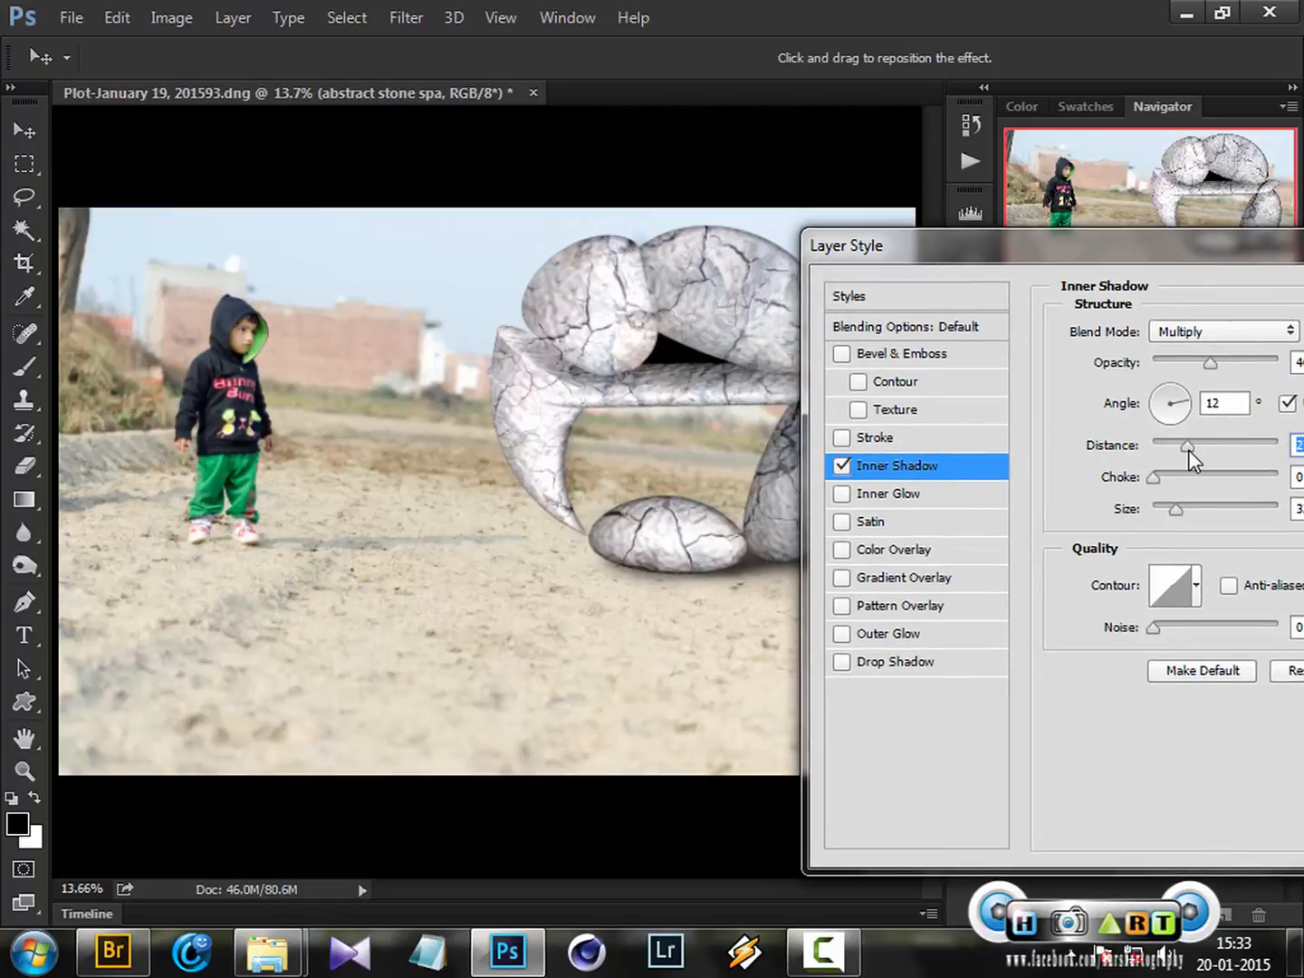
left_click_drag(1175, 509, 1200, 522)
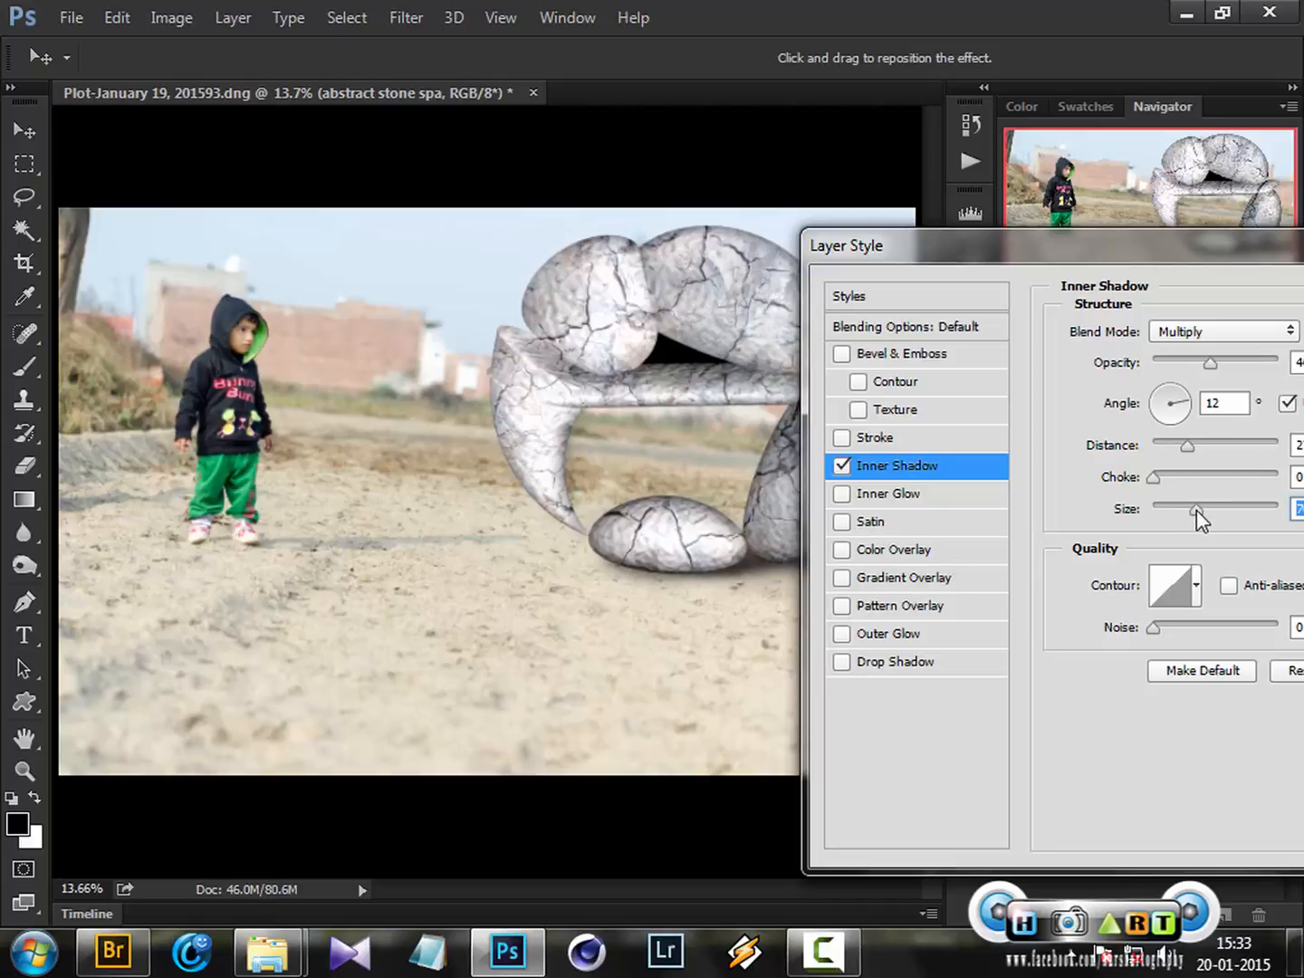
Toggle the Inner Shadow effect off and on to compare the stones with and without it
left_click_drag(1137, 263, 1033, 663)
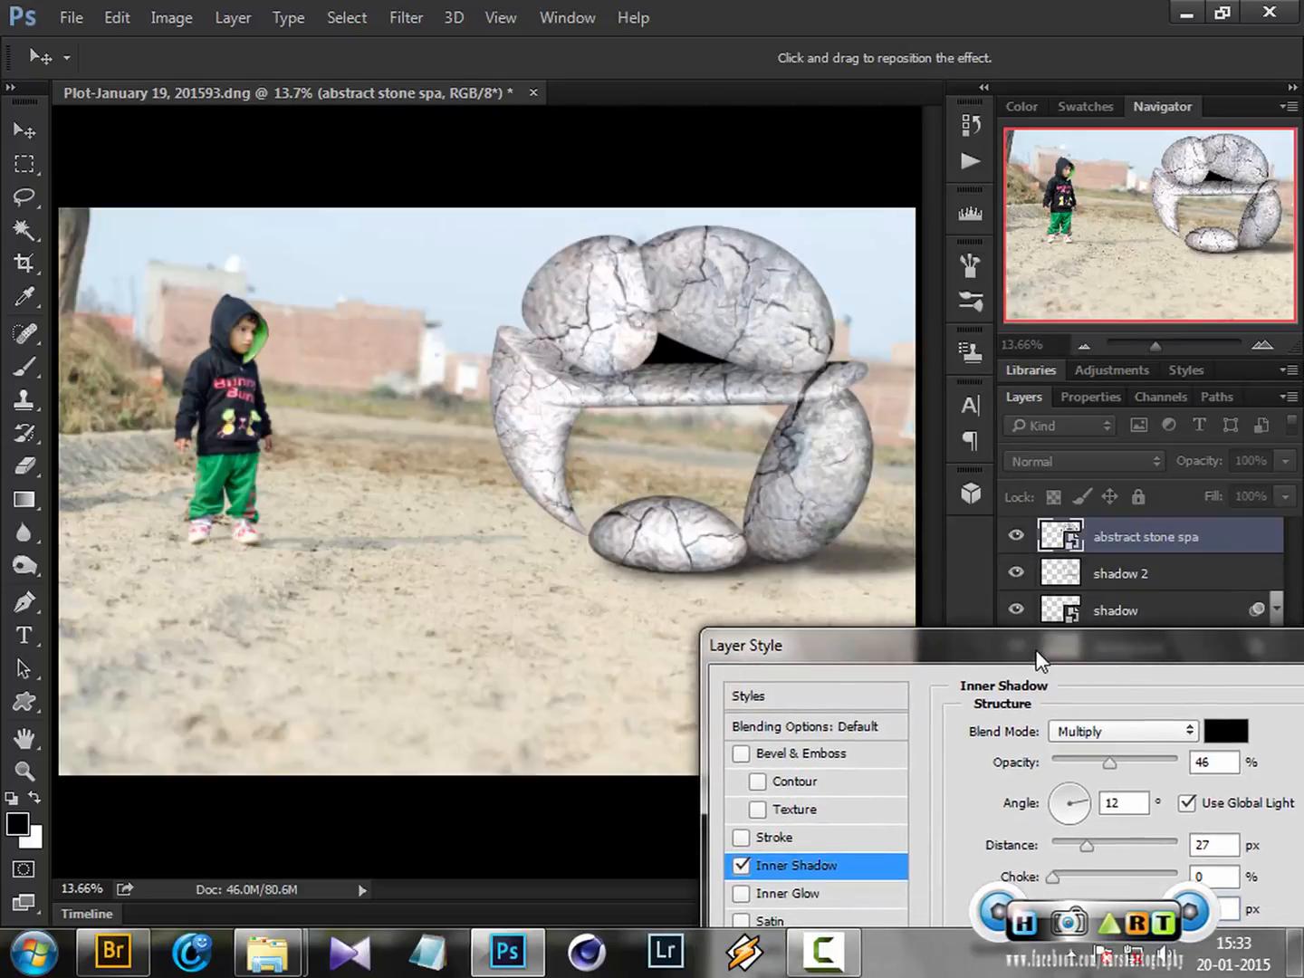
left_click(740, 866)
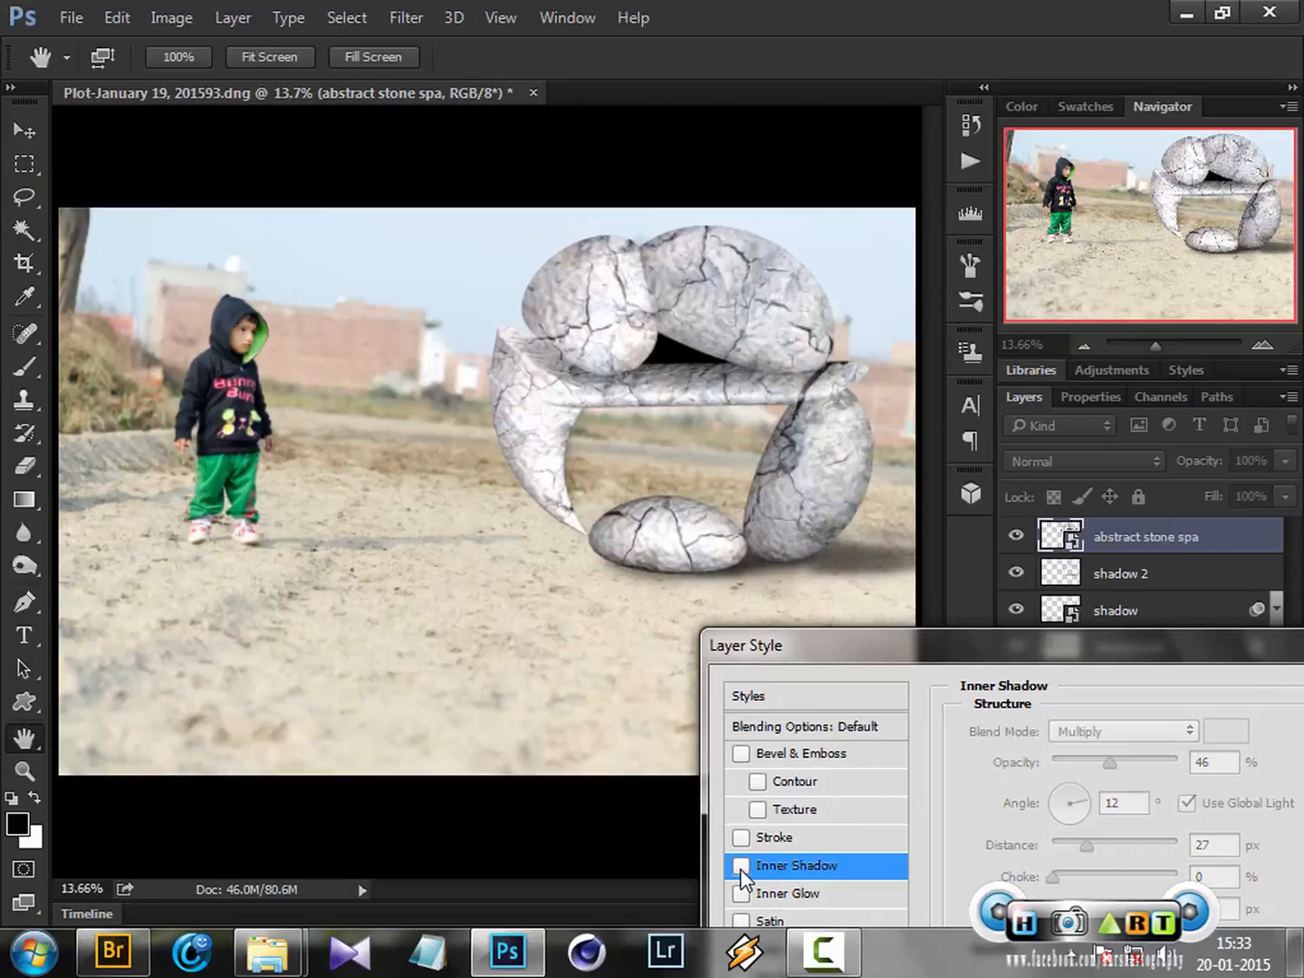
left_click(741, 866)
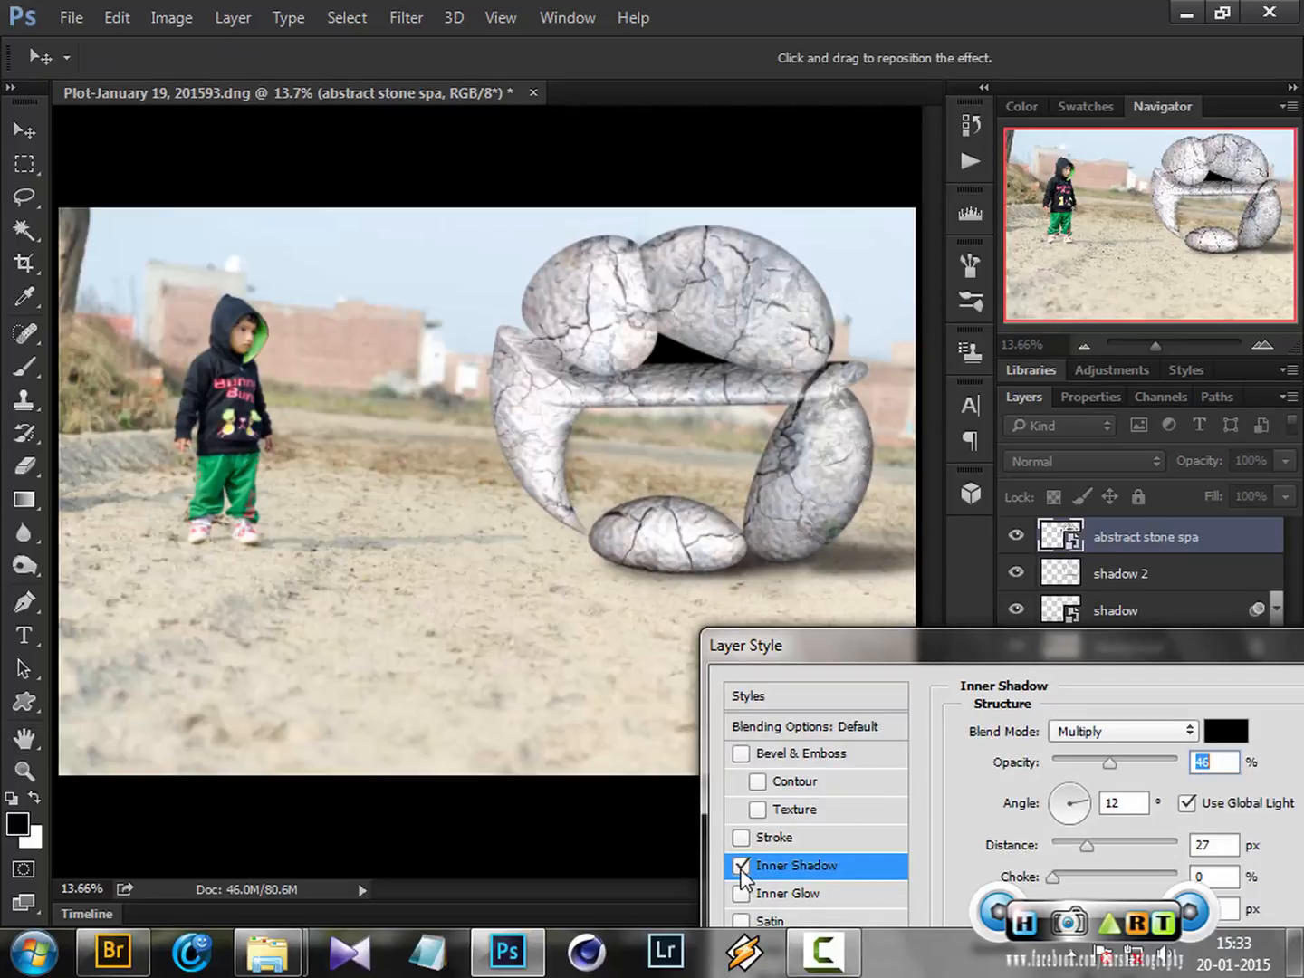
left_click_drag(942, 603, 1099, 469)
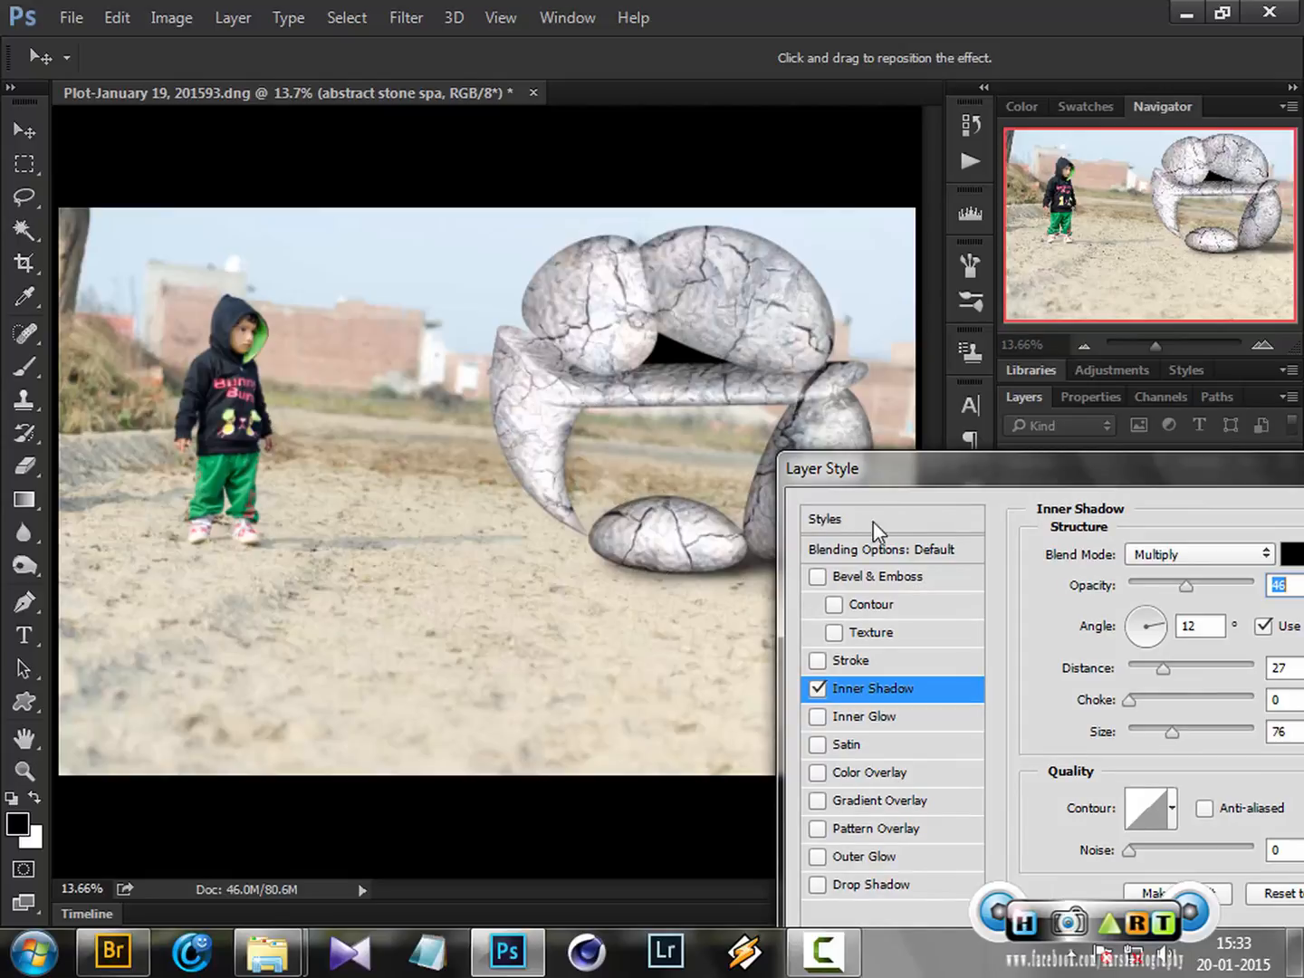
left_click_drag(1006, 490, 1043, 316)
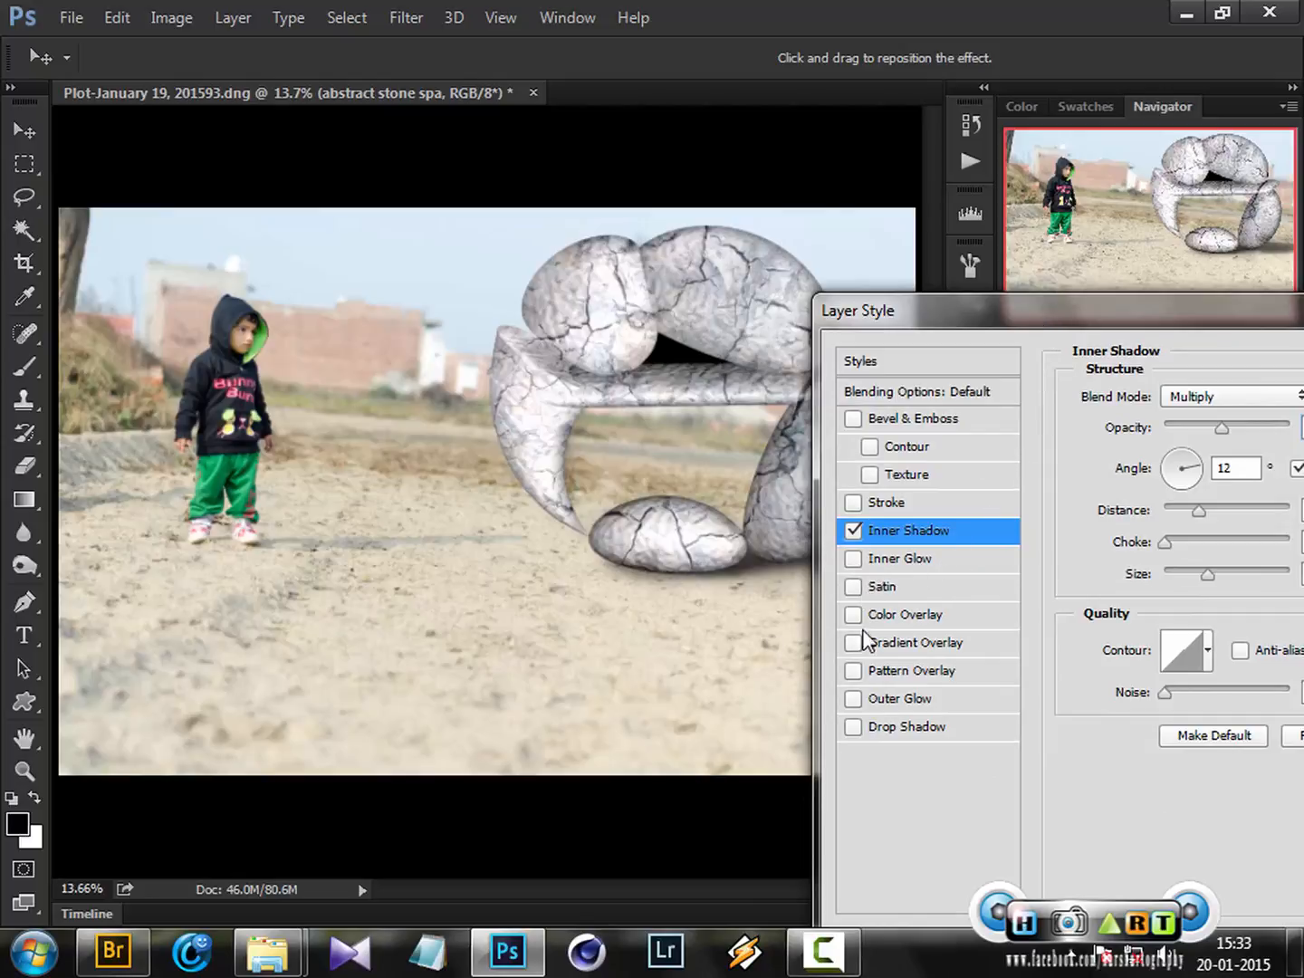
Enable the Drop Shadow effect on the stone layer
left_click(854, 726)
left_click(891, 730)
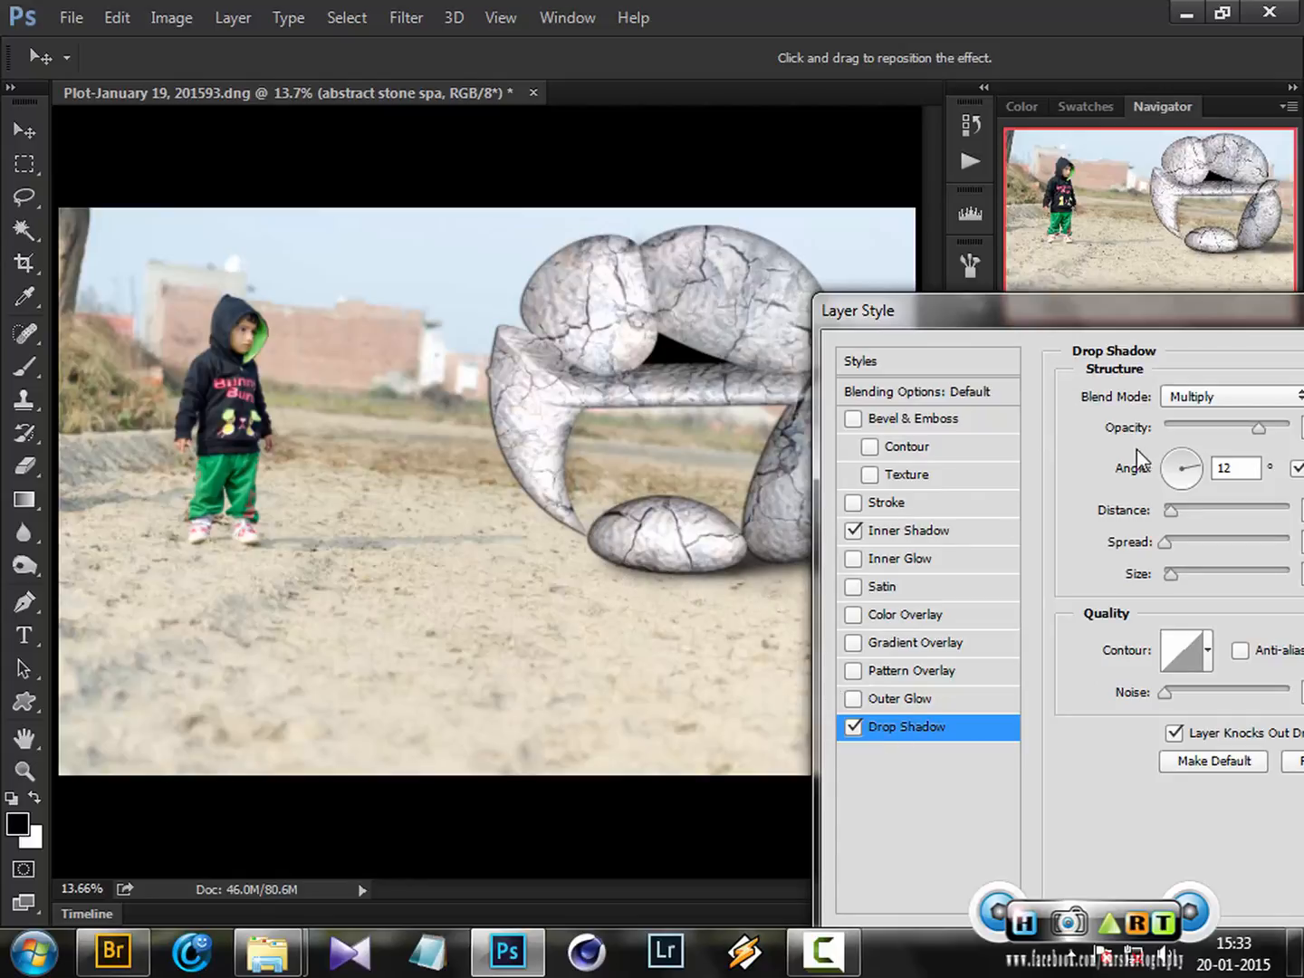
left_click_drag(1225, 324, 1153, 330)
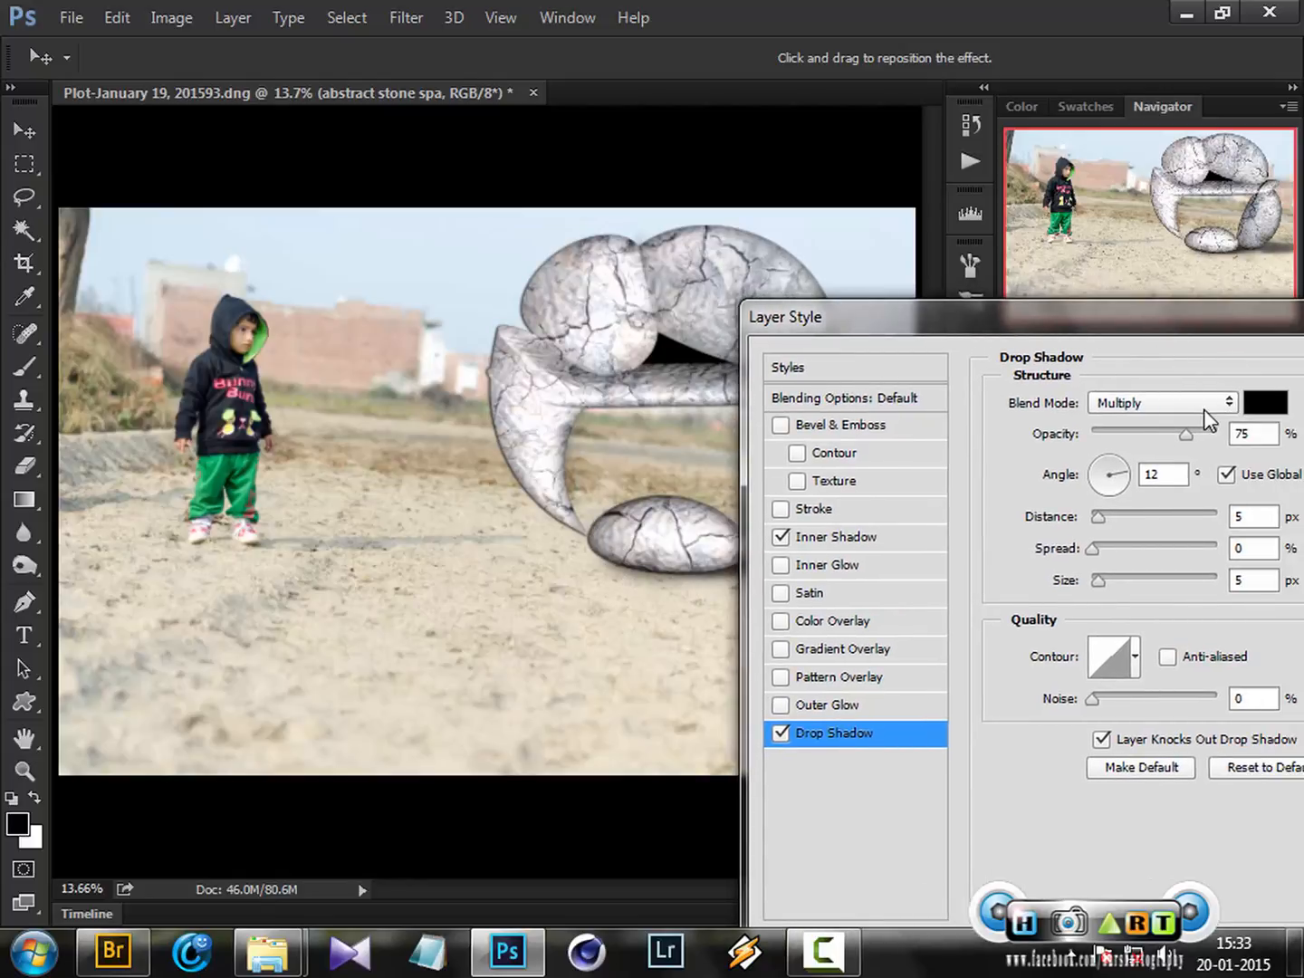
Set the drop shadow colour to the sampled light sky blue dbe8f4 and its blend mode to Screen
left_click(1264, 402)
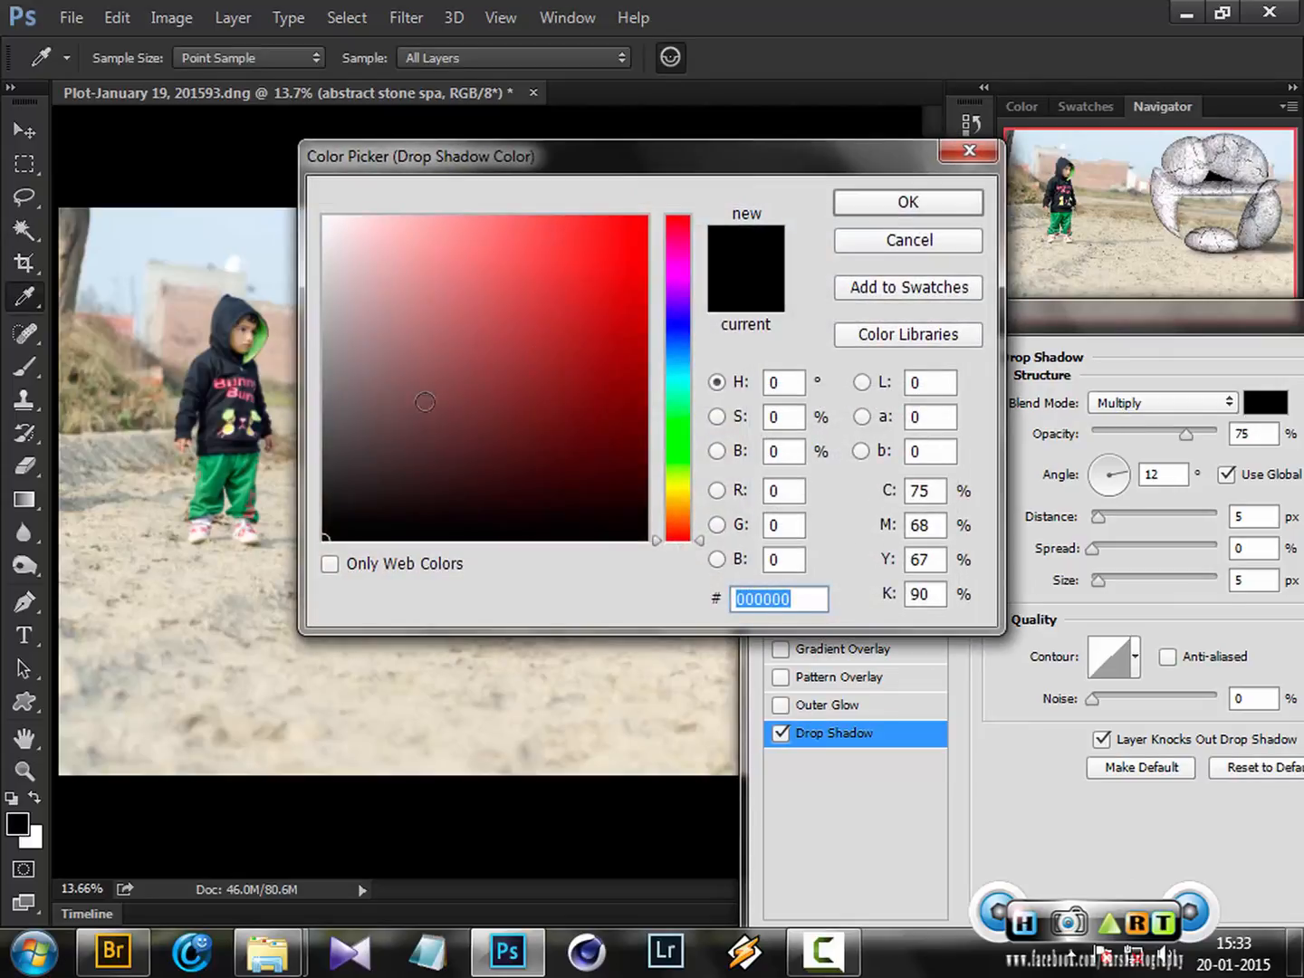
left_click(267, 267)
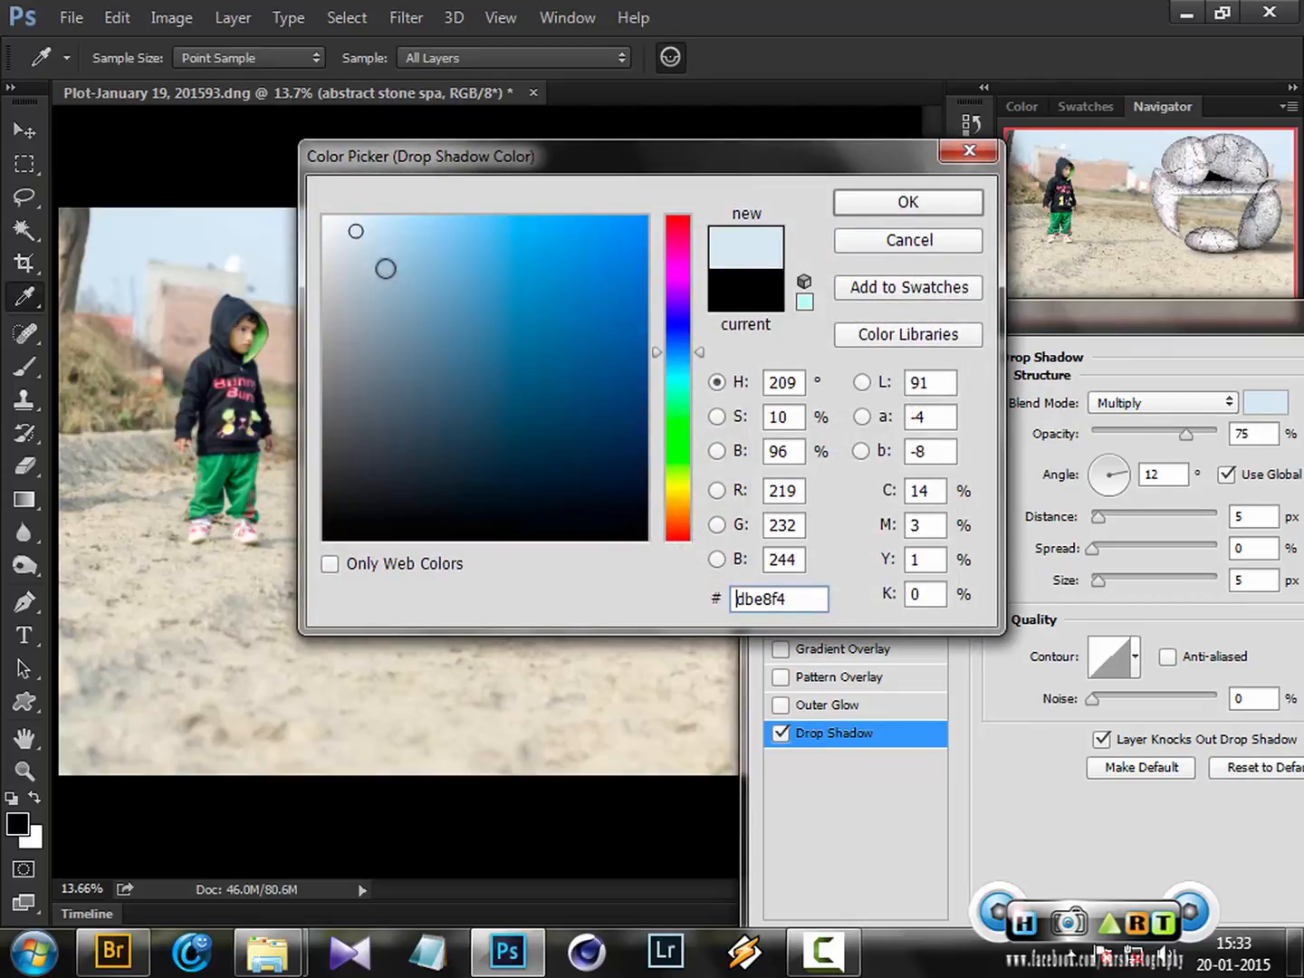
left_click(871, 210)
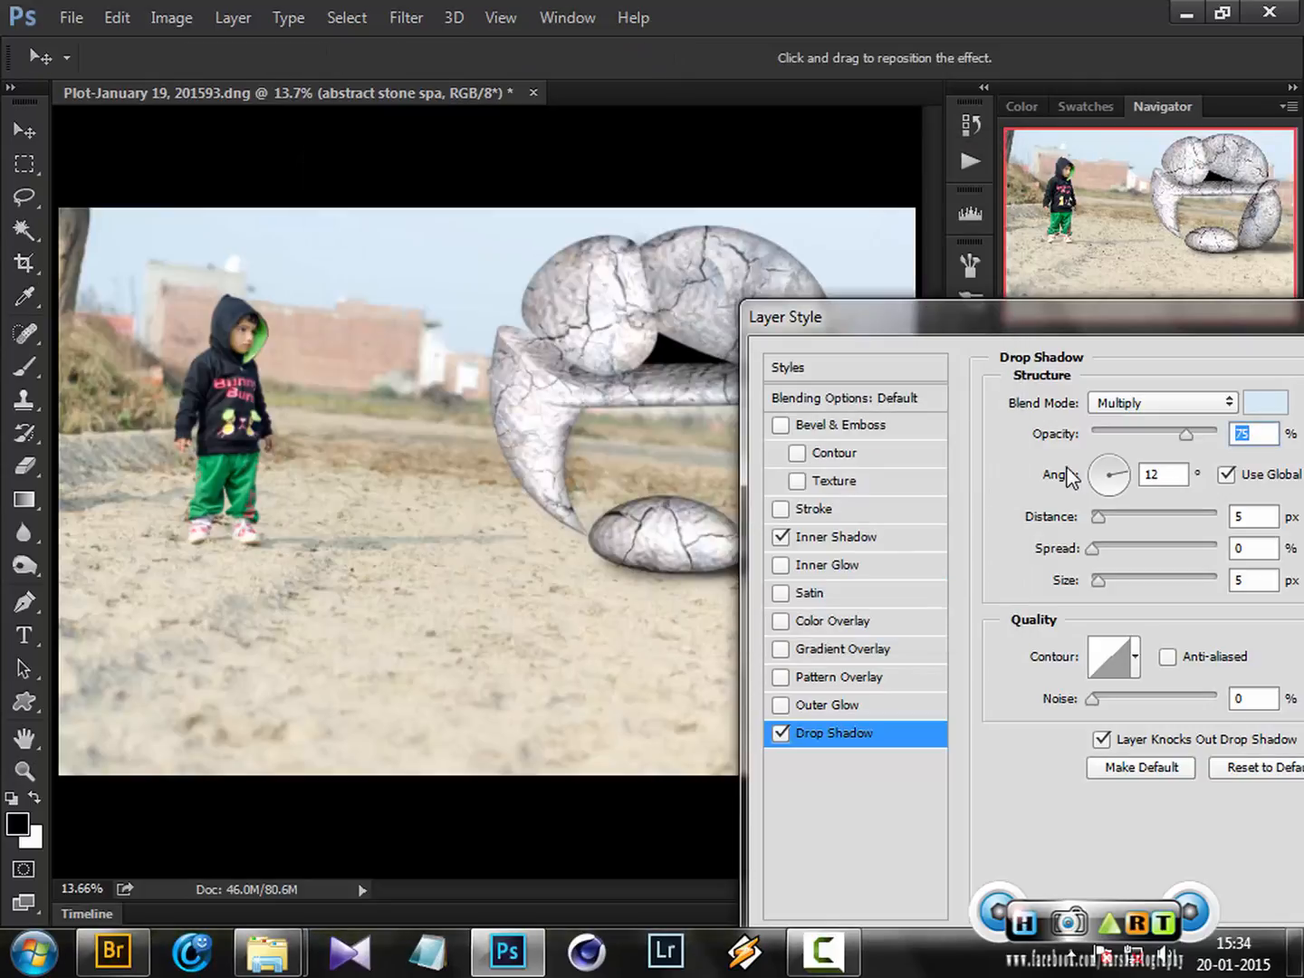
left_click(1162, 403)
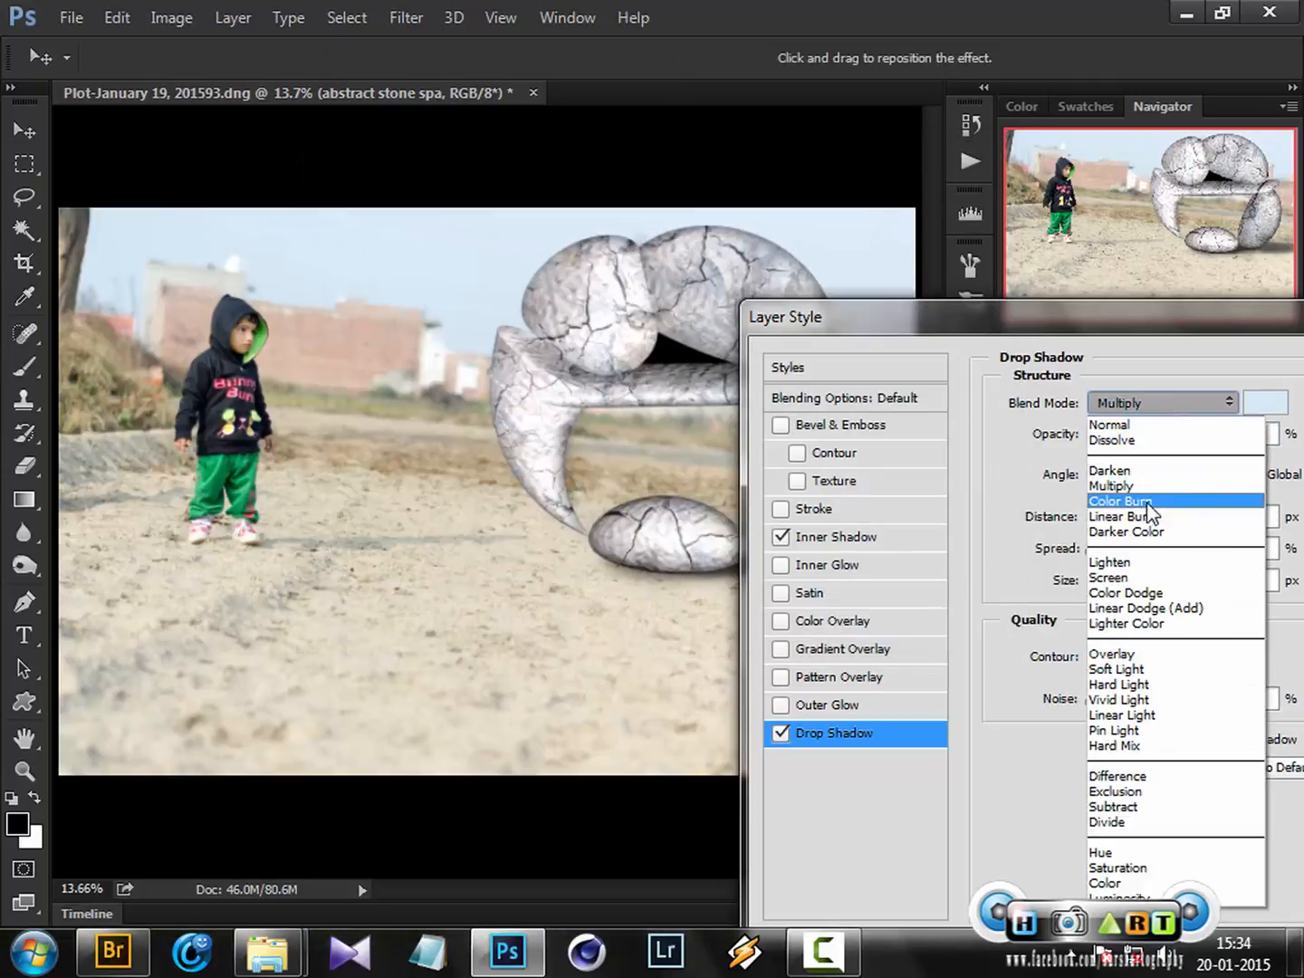
left_click(1142, 580)
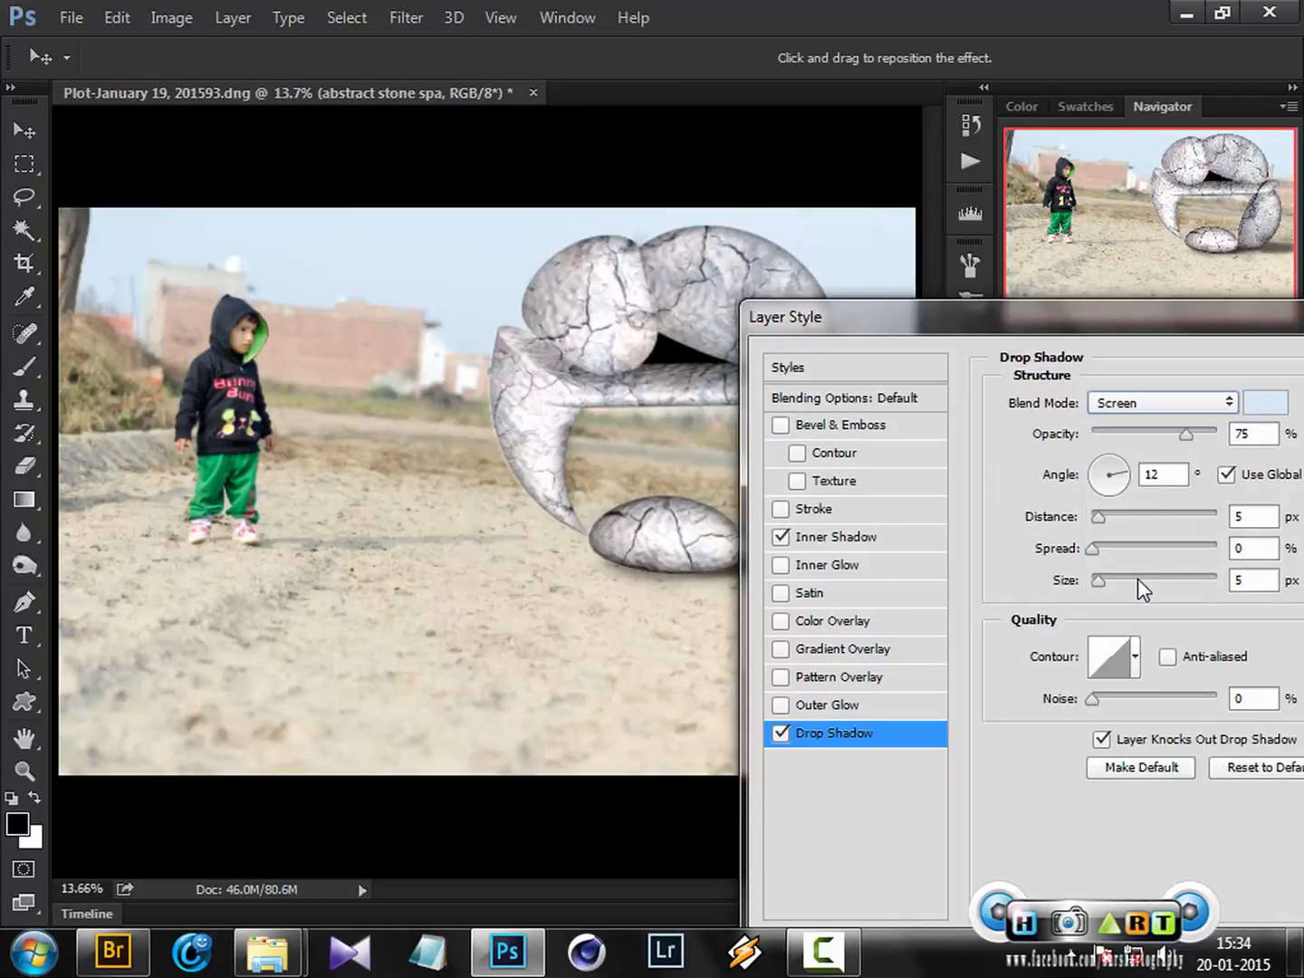
Set the drop shadow's angle to 48°, distance to 12 px and size to 73 px
left_click_drag(1101, 518, 1114, 521)
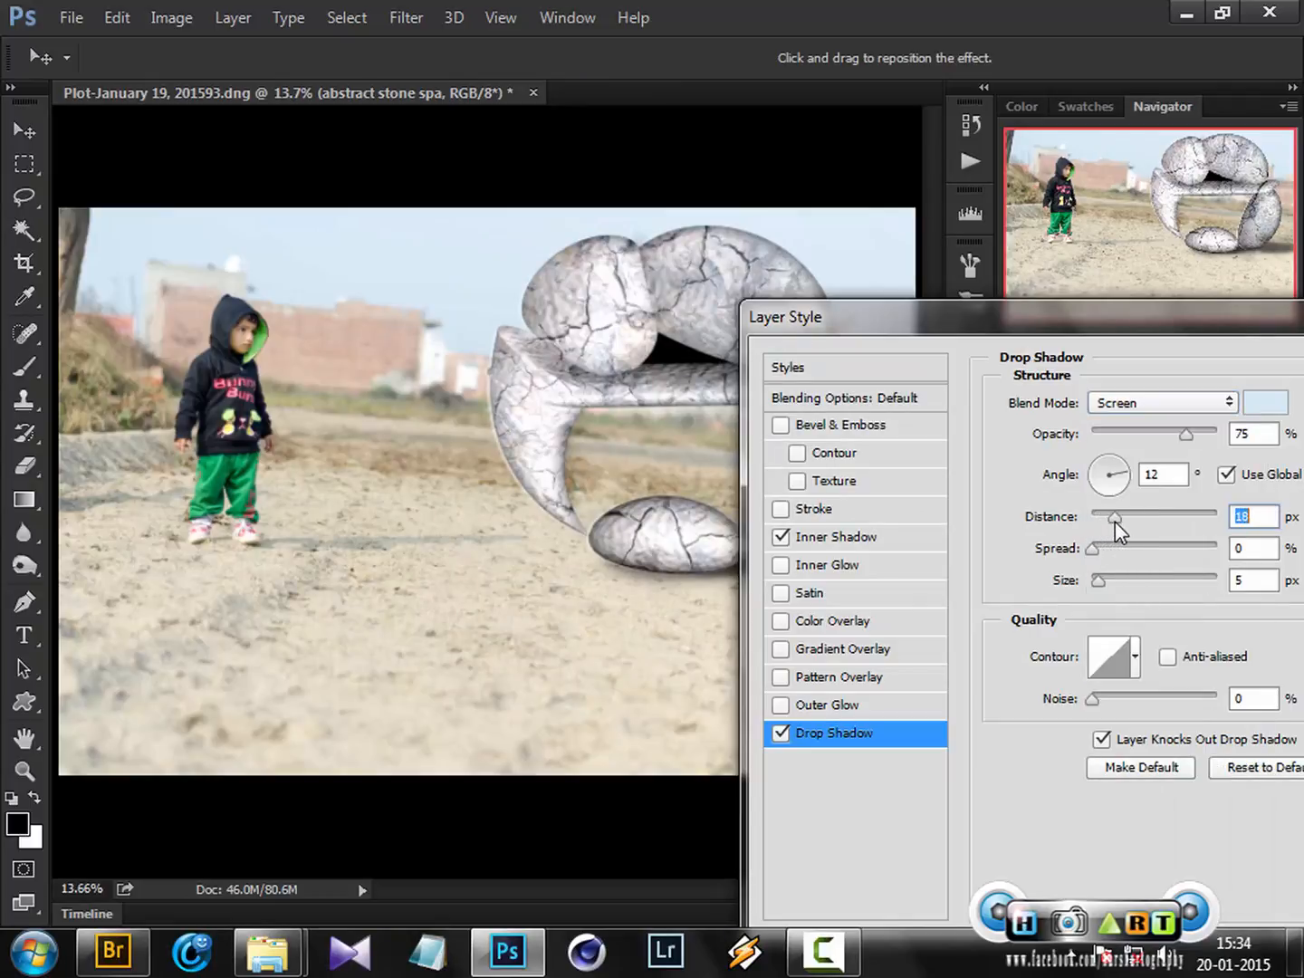
left_click_drag(1096, 587, 1132, 589)
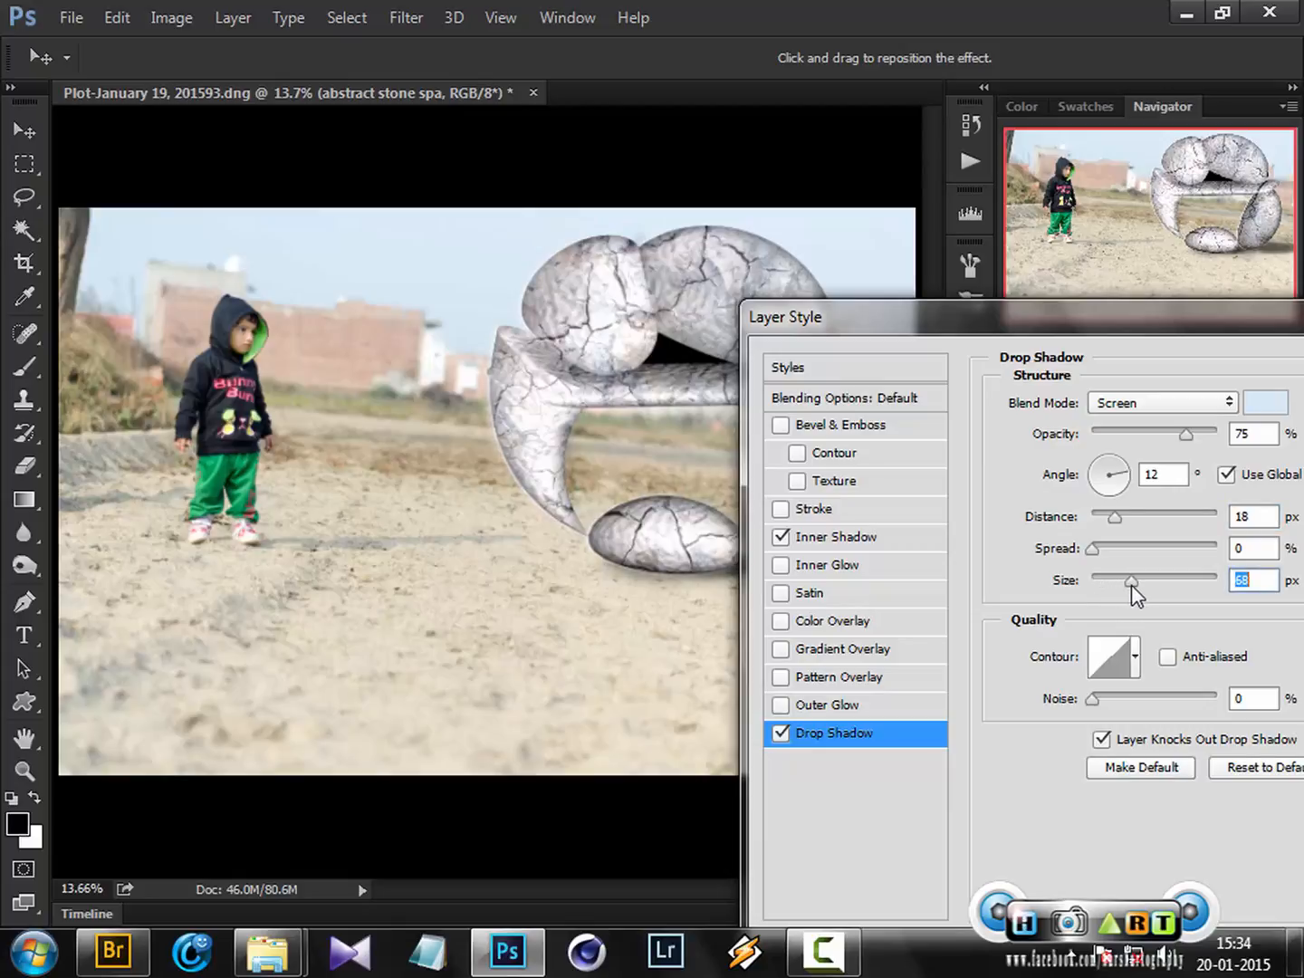
left_click(1093, 472)
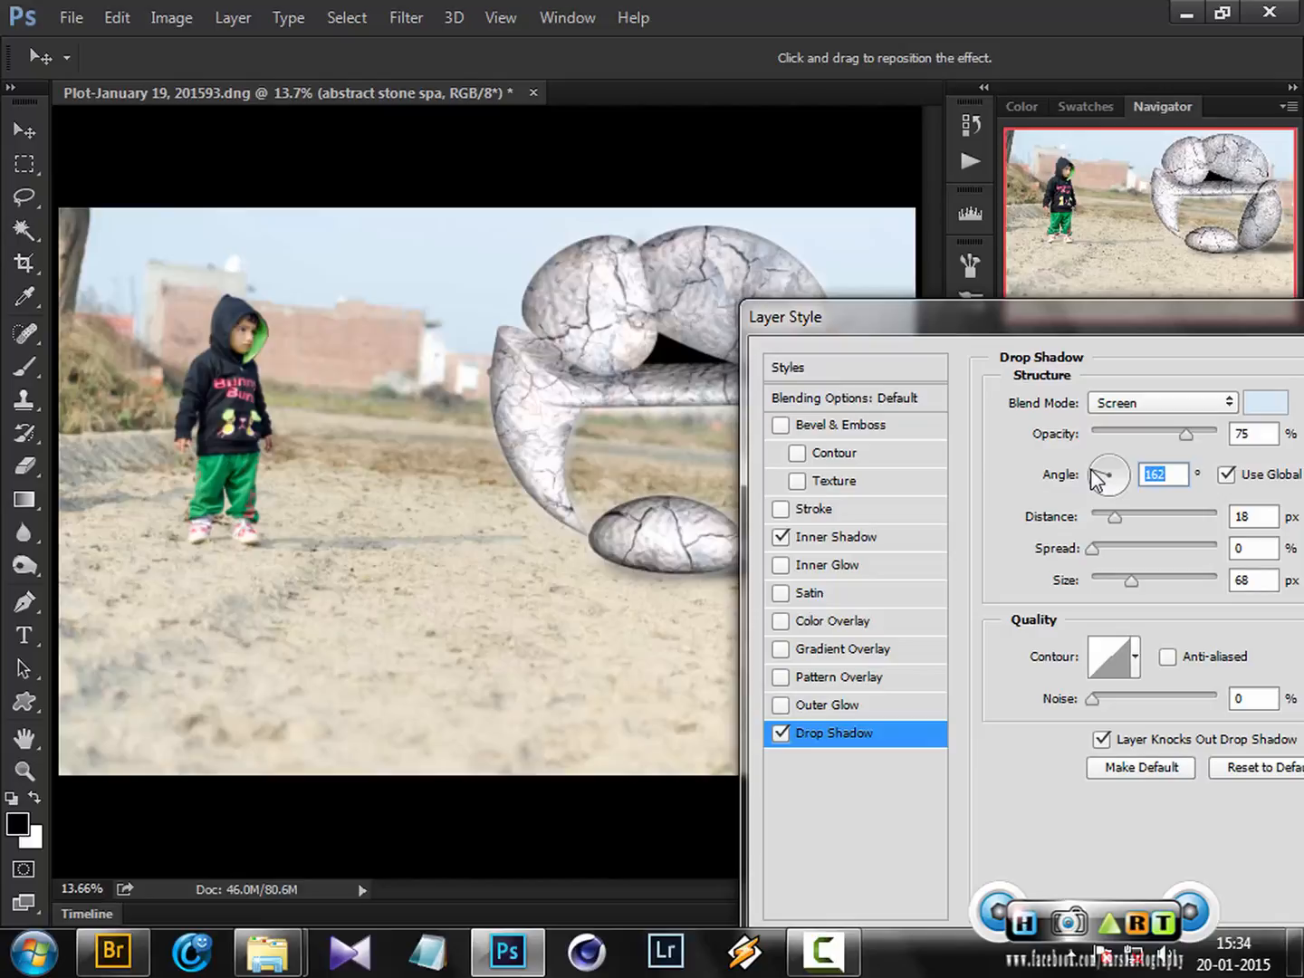
left_click(1114, 516)
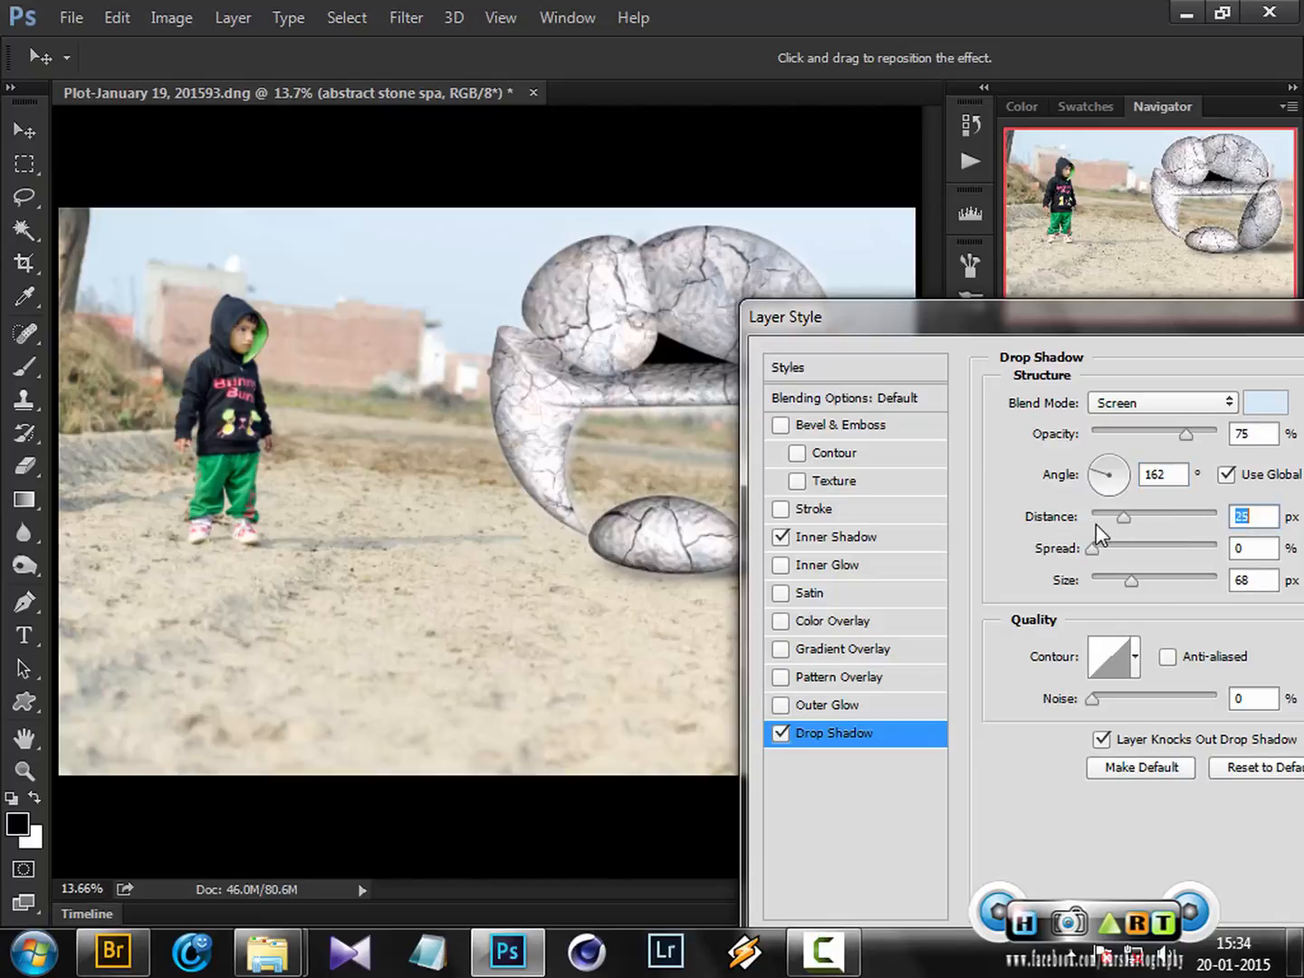
left_click_drag(1121, 524, 1120, 524)
left_click(1122, 469)
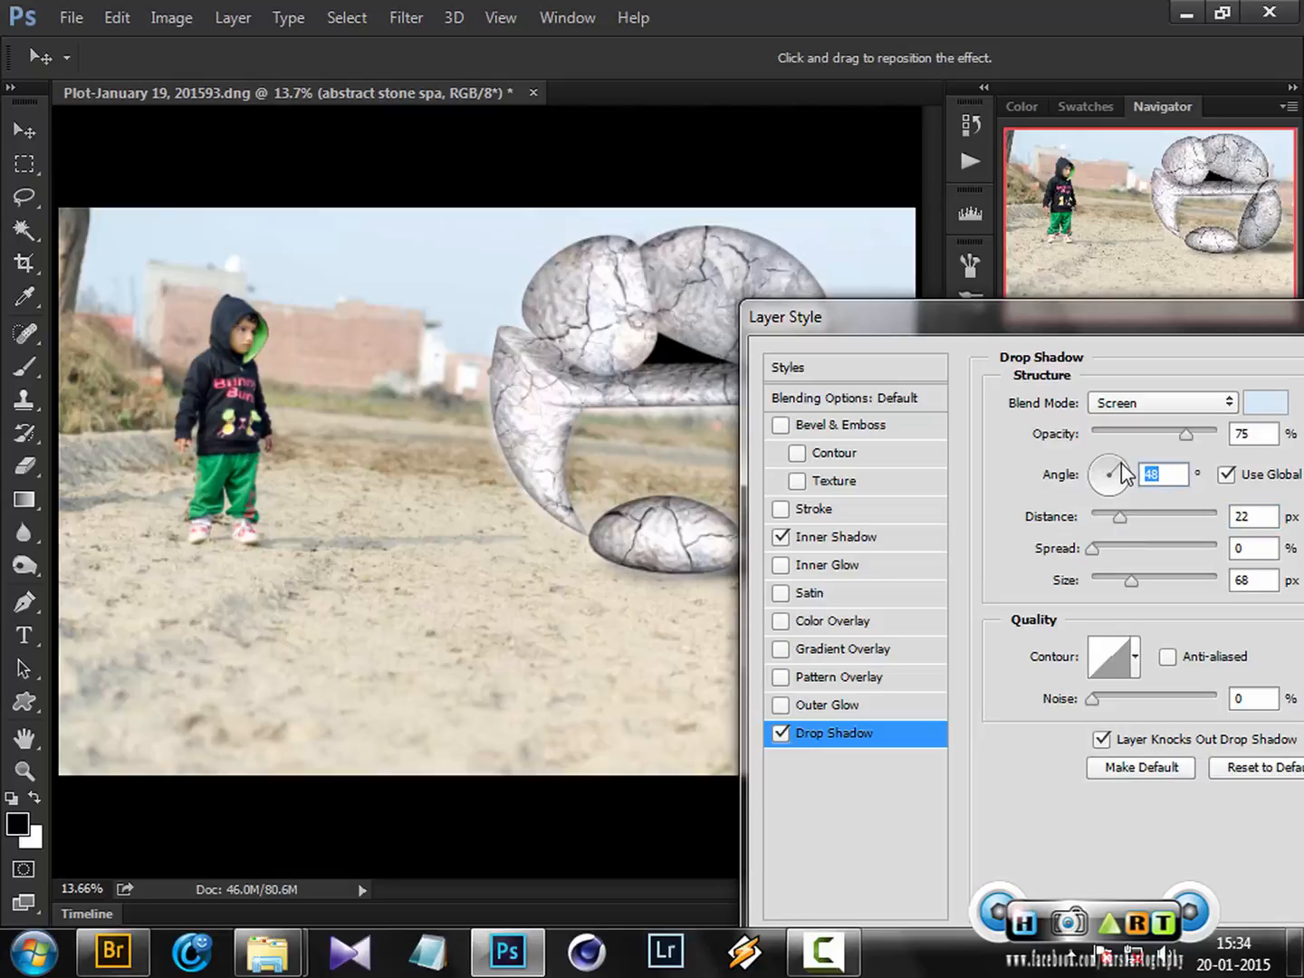
left_click_drag(1109, 508, 1105, 516)
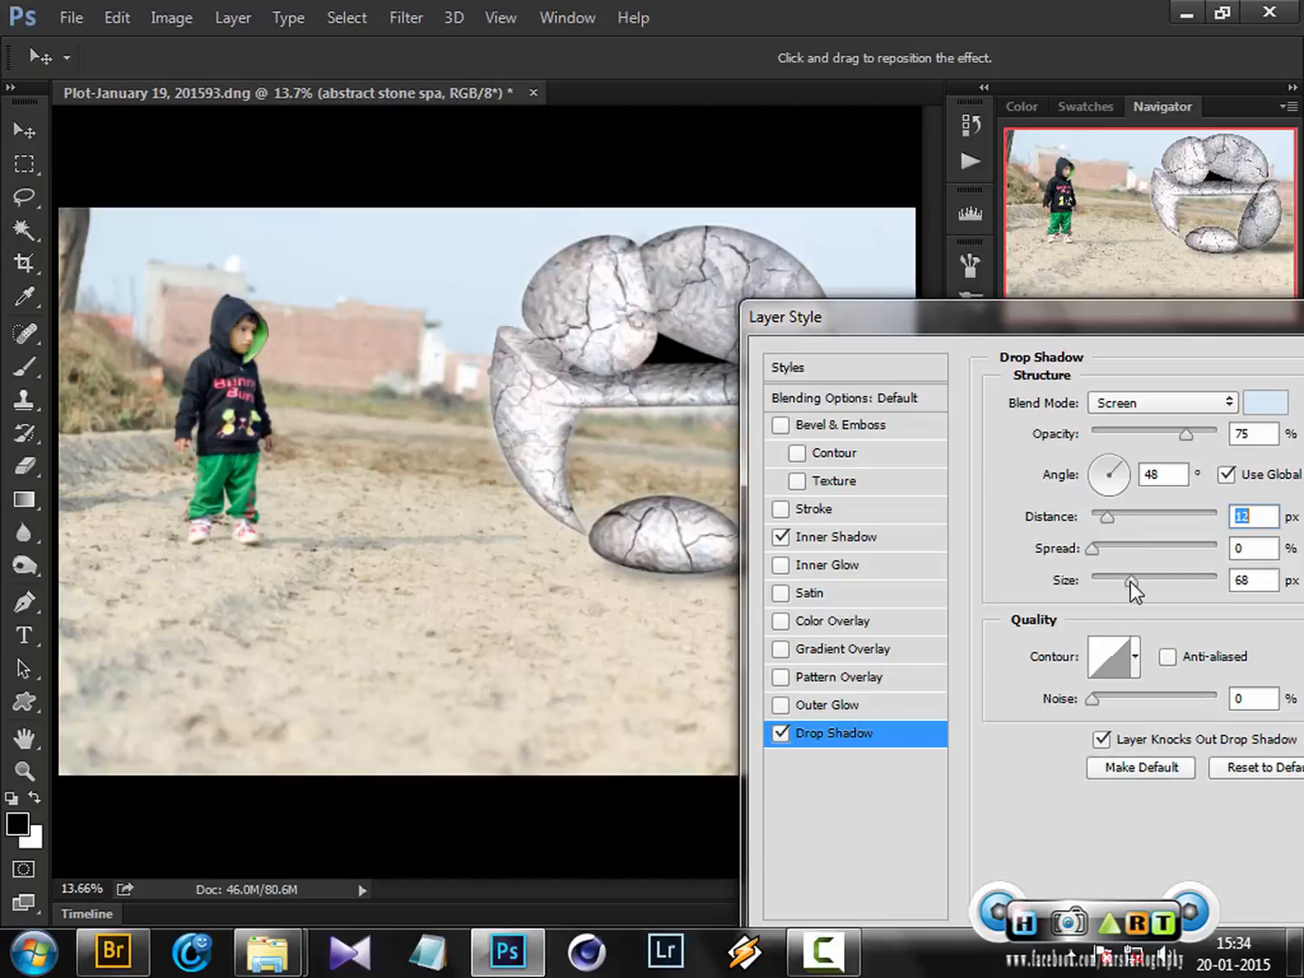
mouse_move(1128, 588)
left_mouse_down()
mouse_move(1113, 580)
mouse_move(1133, 578)
left_mouse_up()
left_click_drag(974, 330, 949, 357)
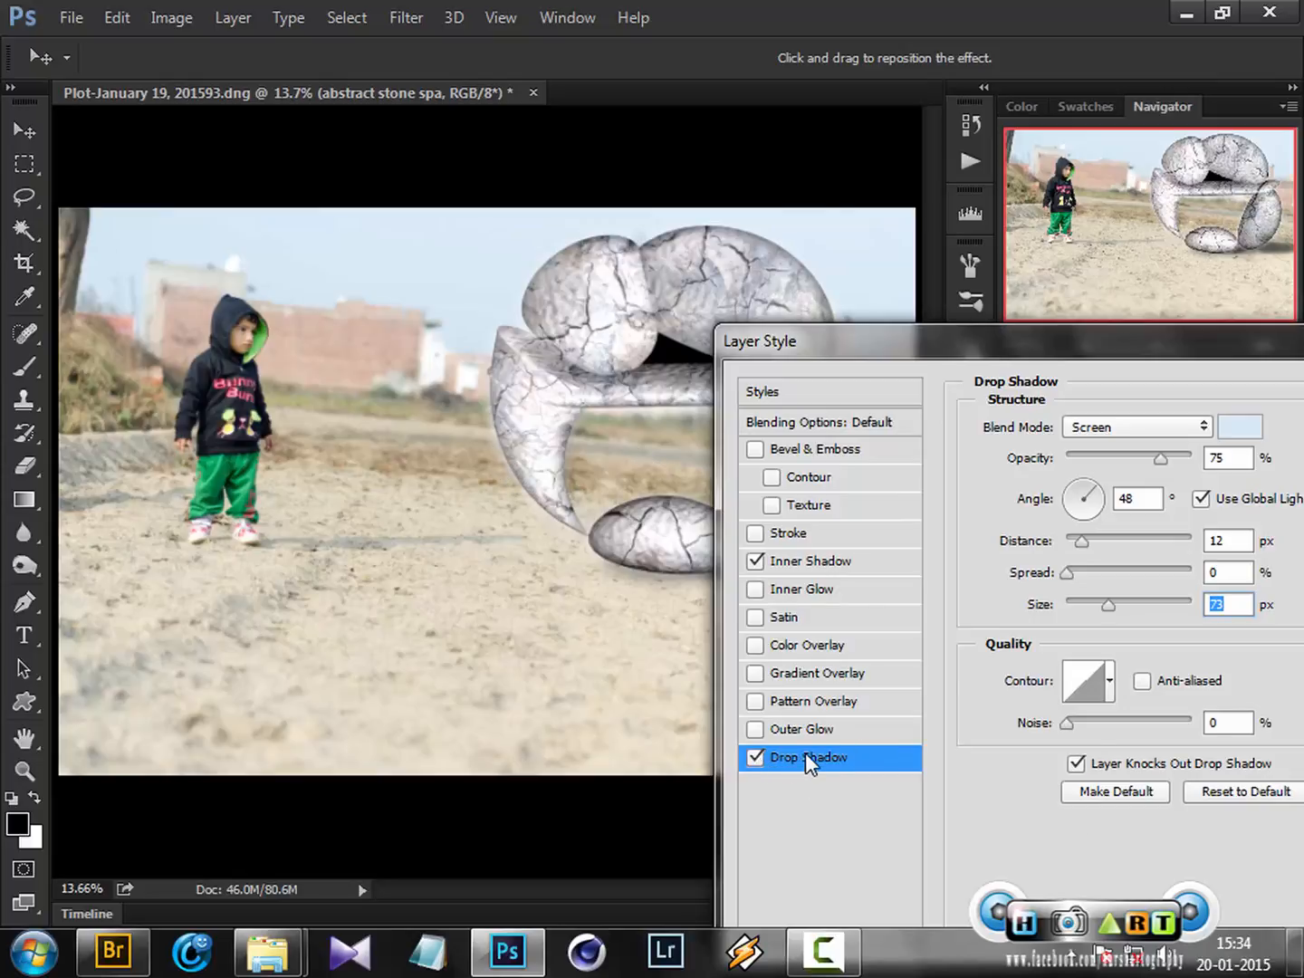
Set the drop shadow colour back to black and its blend mode to Multiply
left_click(1236, 429)
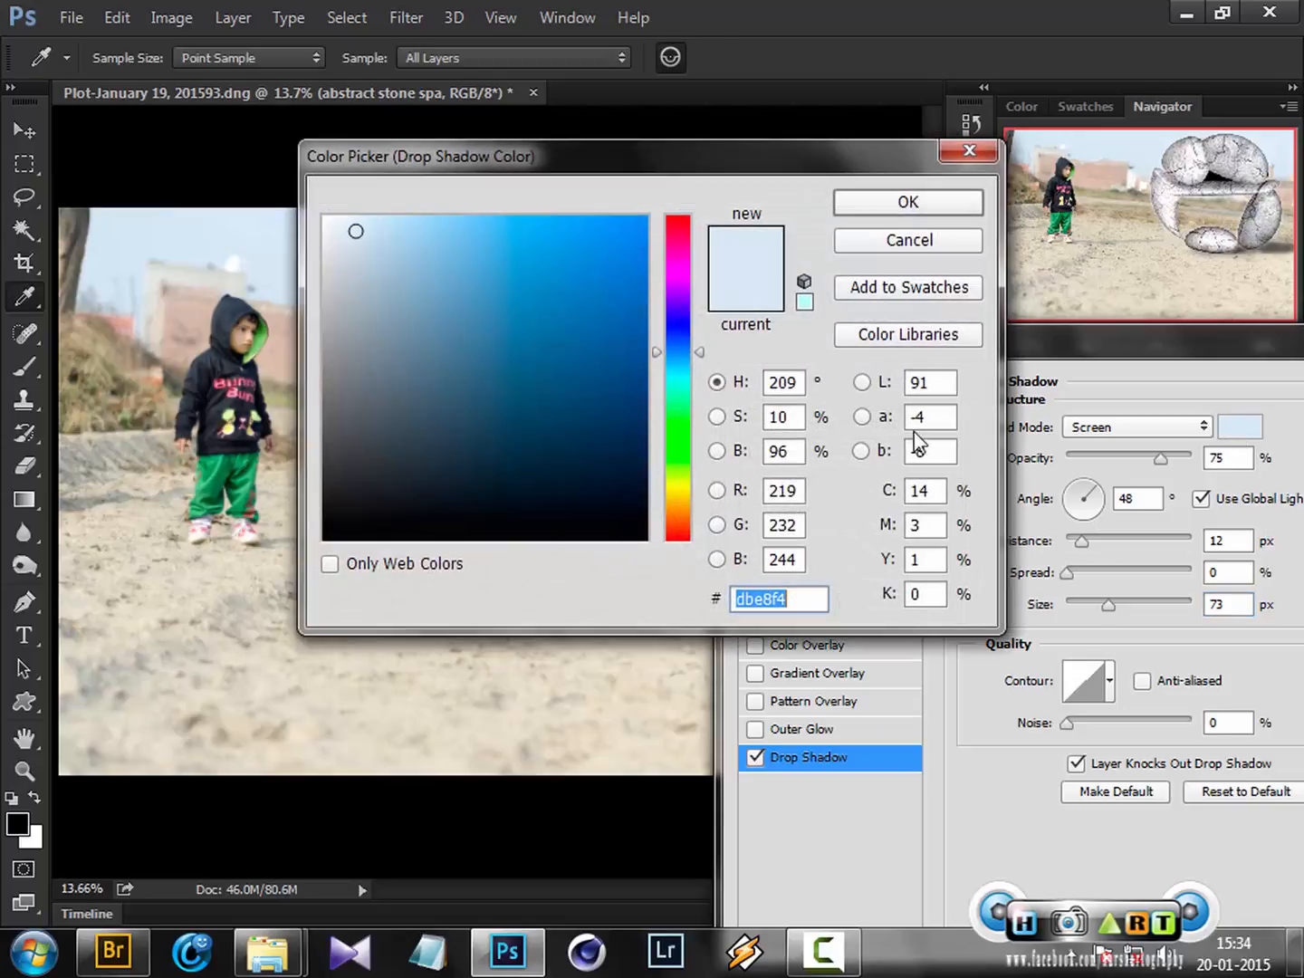
left_click(313, 540)
left_click(864, 202)
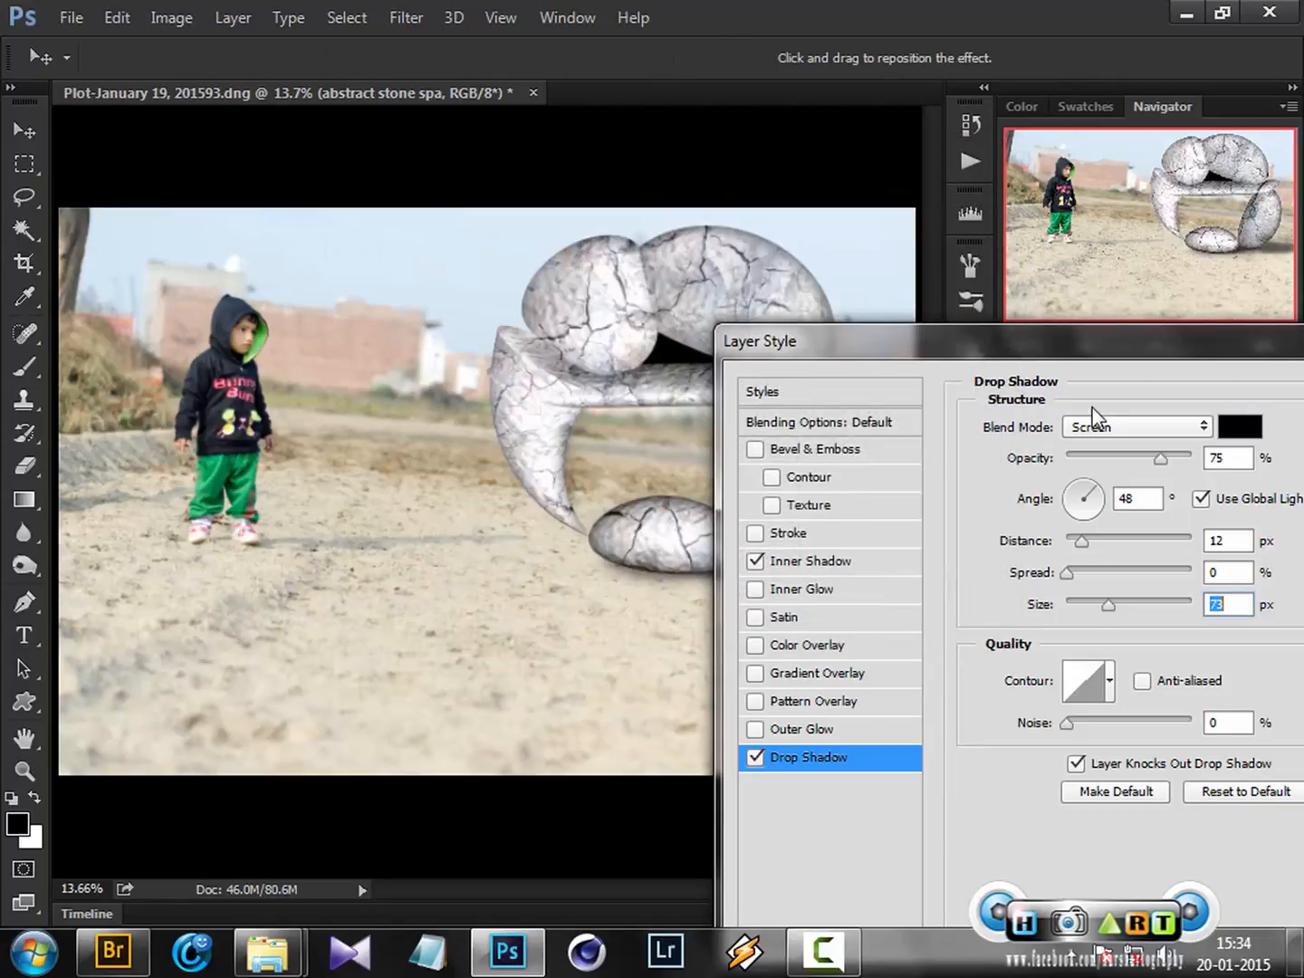
left_click(1093, 419)
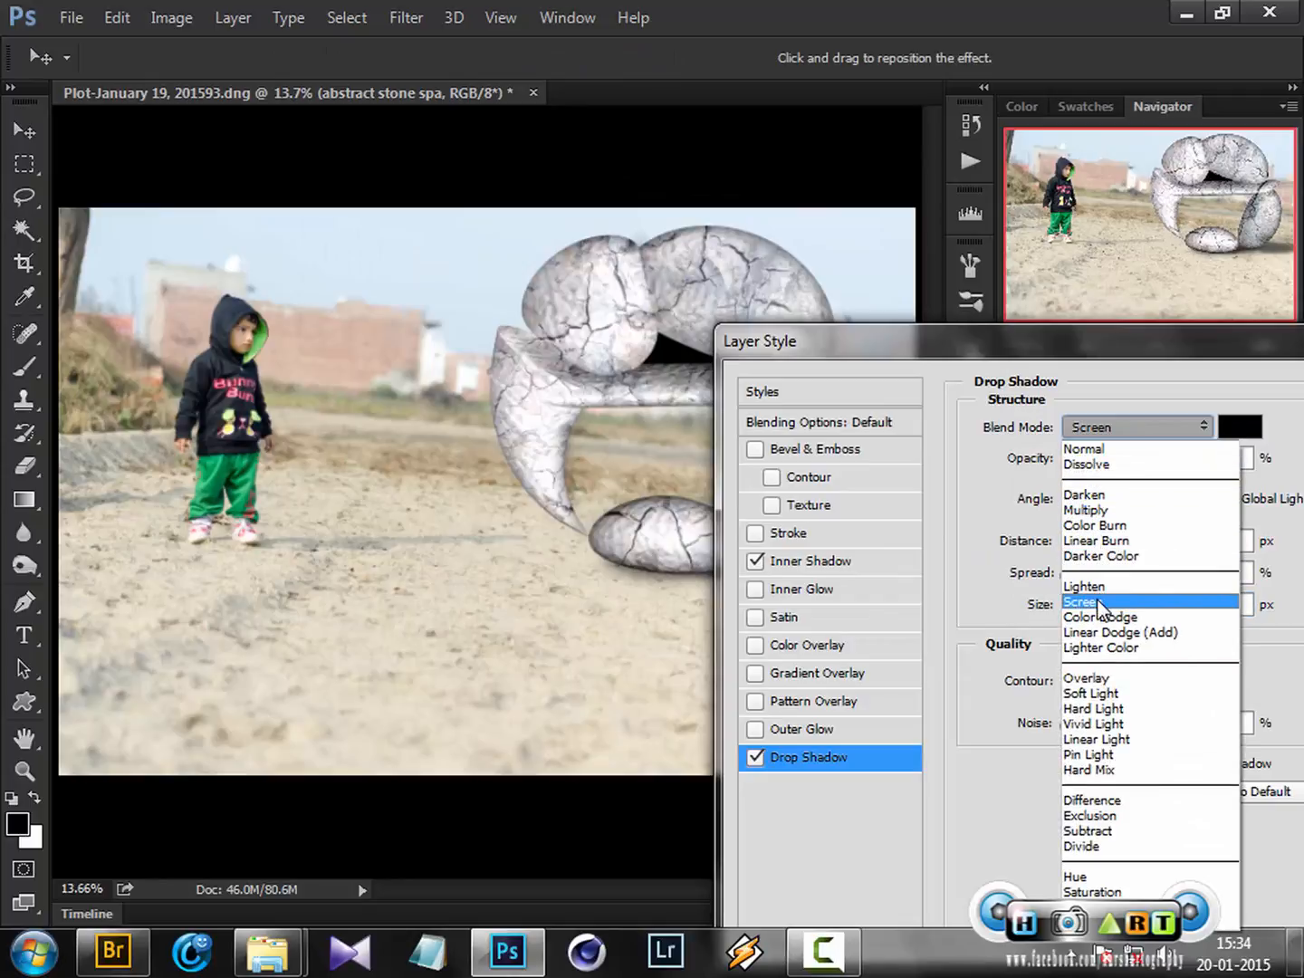
left_click(1100, 511)
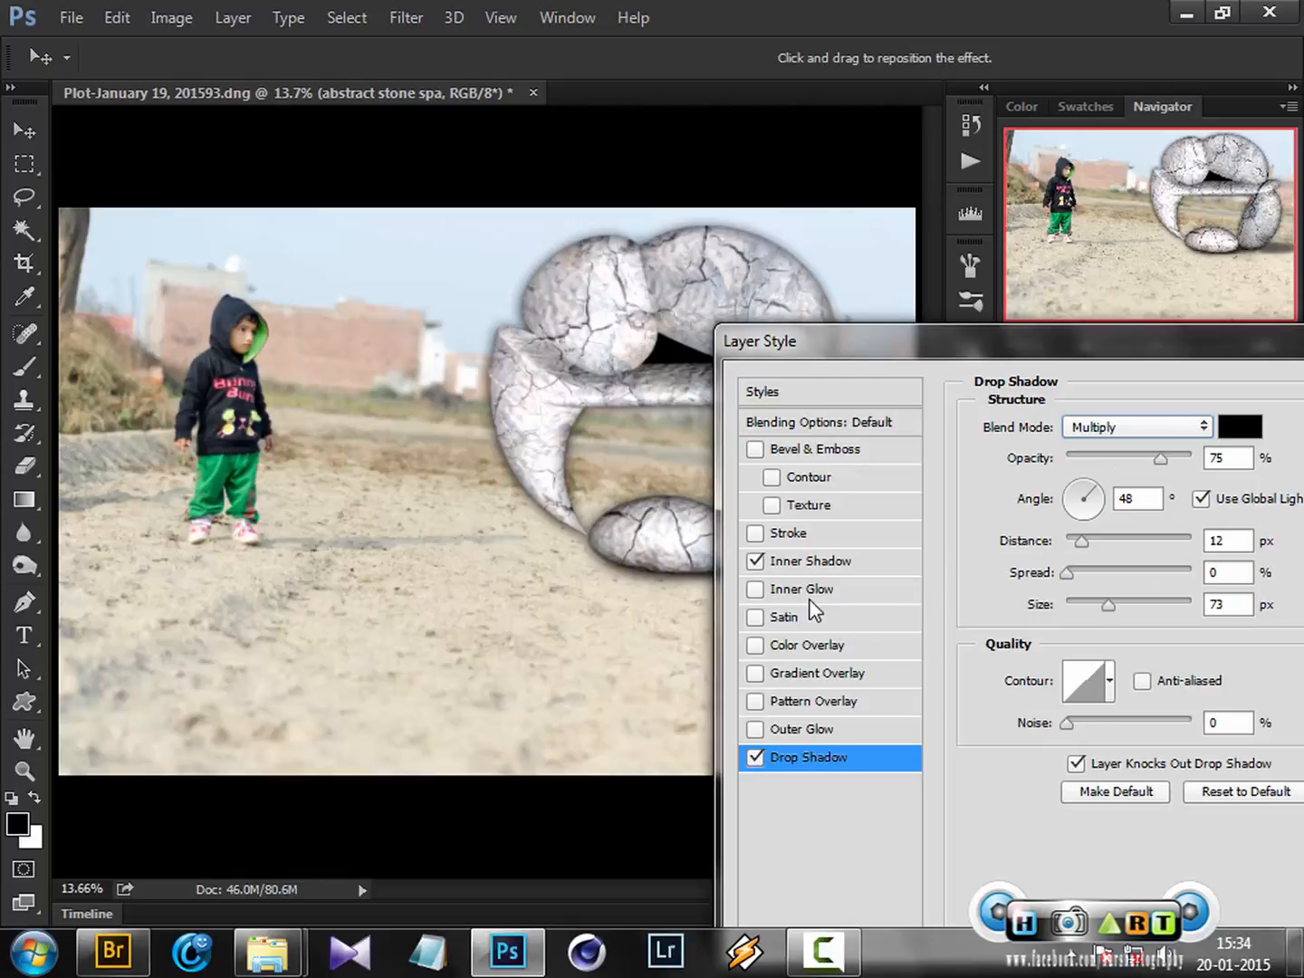
Disable Inner Shadow and set the drop shadow's distance to 0 px and angle to 144°
left_click(756, 562)
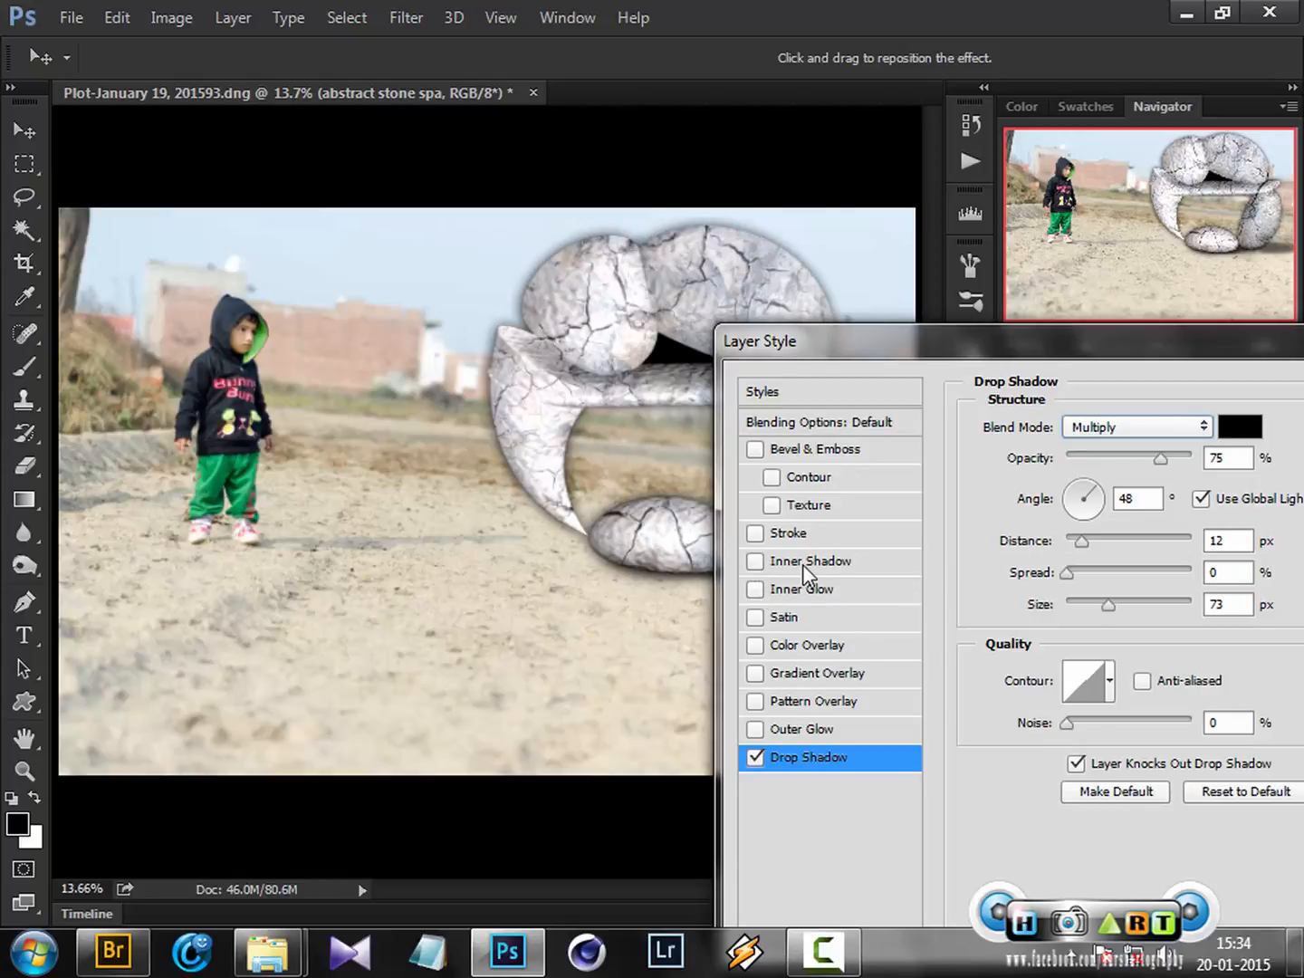
mouse_move(1082, 540)
left_mouse_down()
mouse_move(1092, 546)
mouse_move(1066, 542)
left_mouse_up()
left_click(1071, 491)
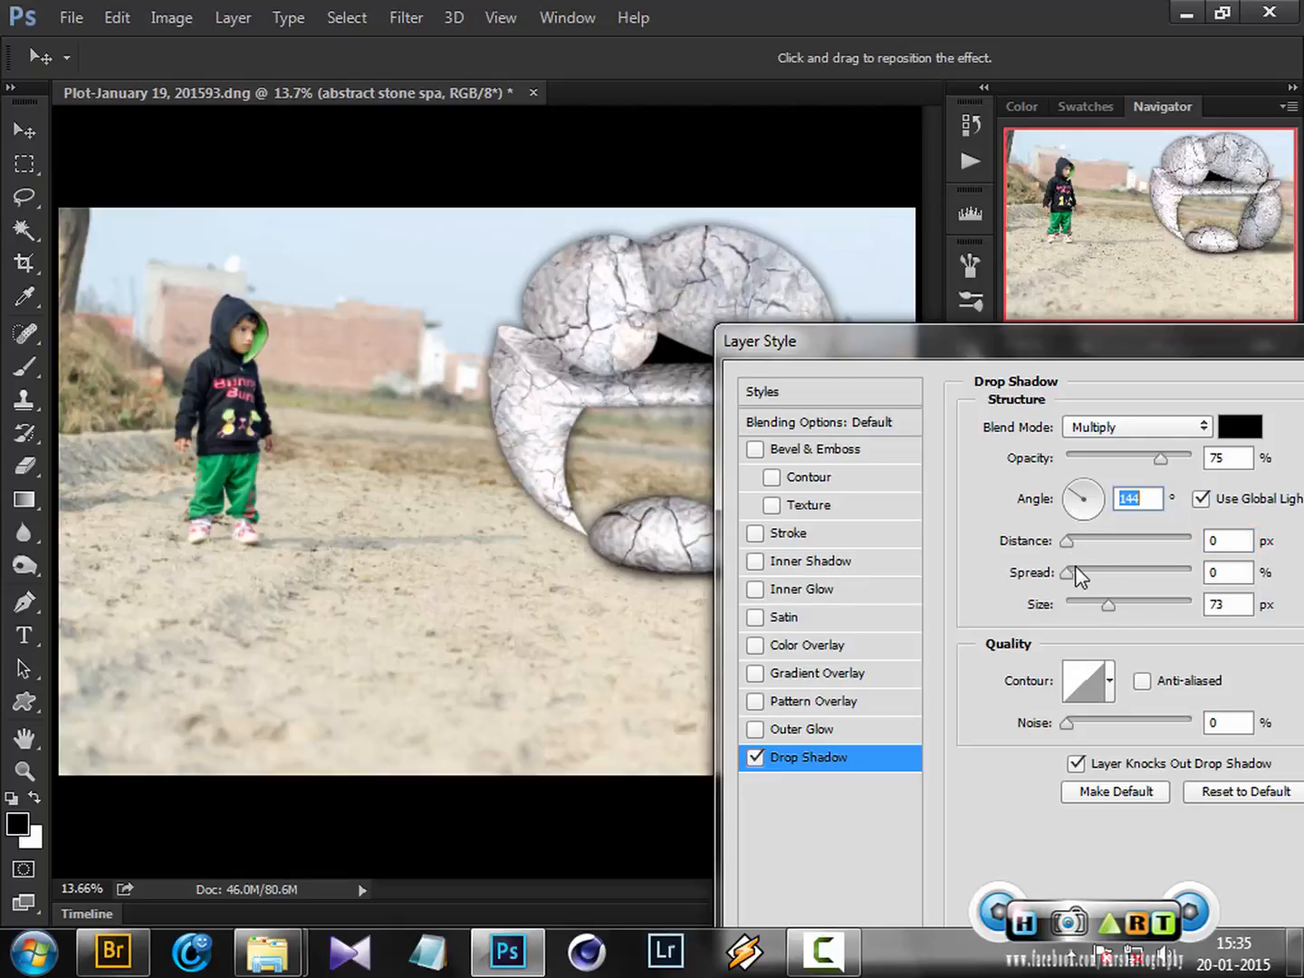
Set the drop shadow's distance to 6 px and size to 40 px
left_click_drag(1071, 542, 1093, 542)
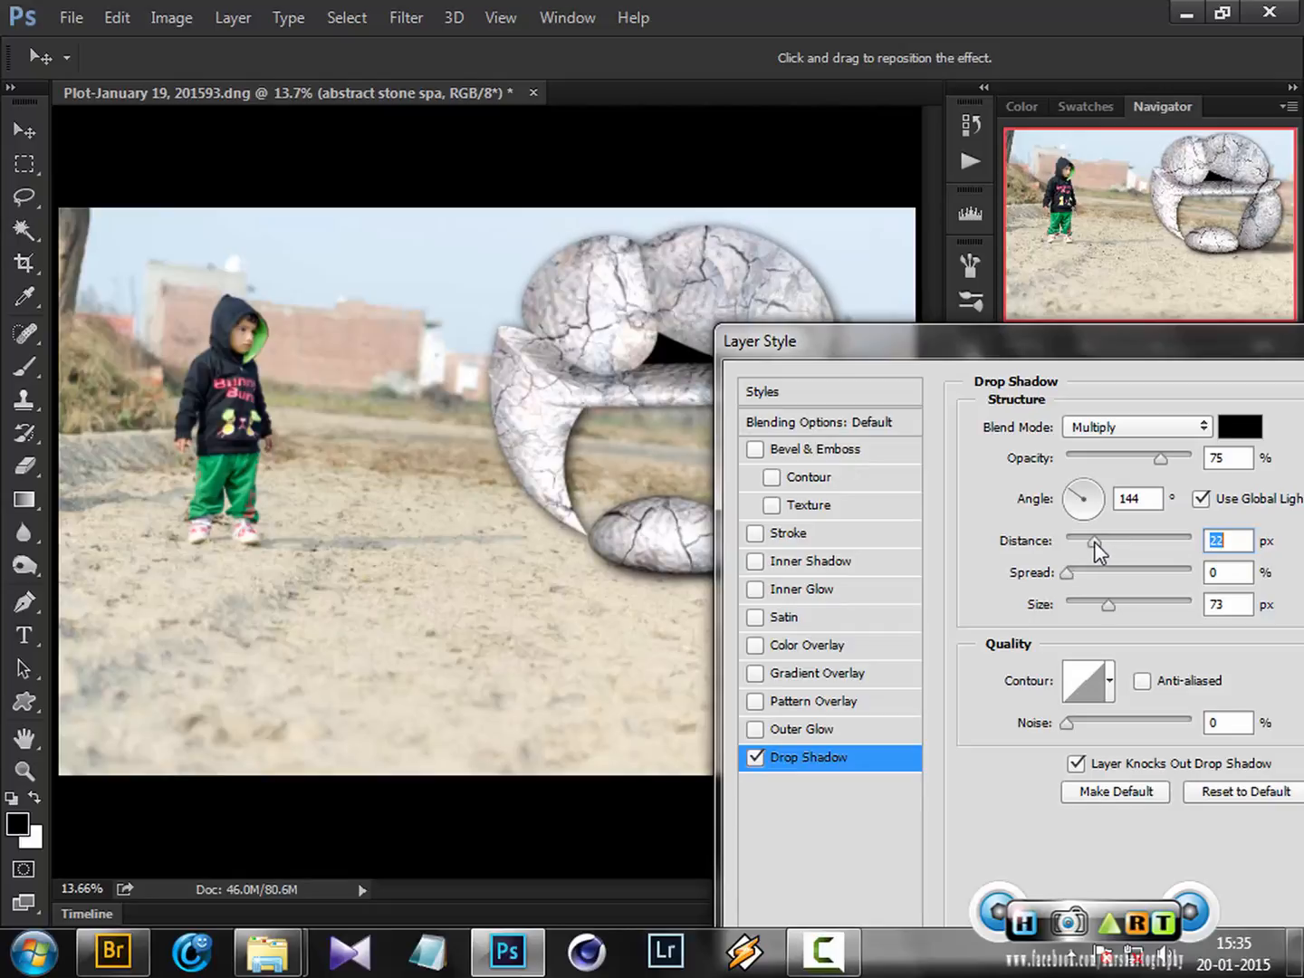
mouse_move(1106, 605)
left_mouse_down()
mouse_move(1079, 614)
mouse_move(1091, 606)
left_mouse_up()
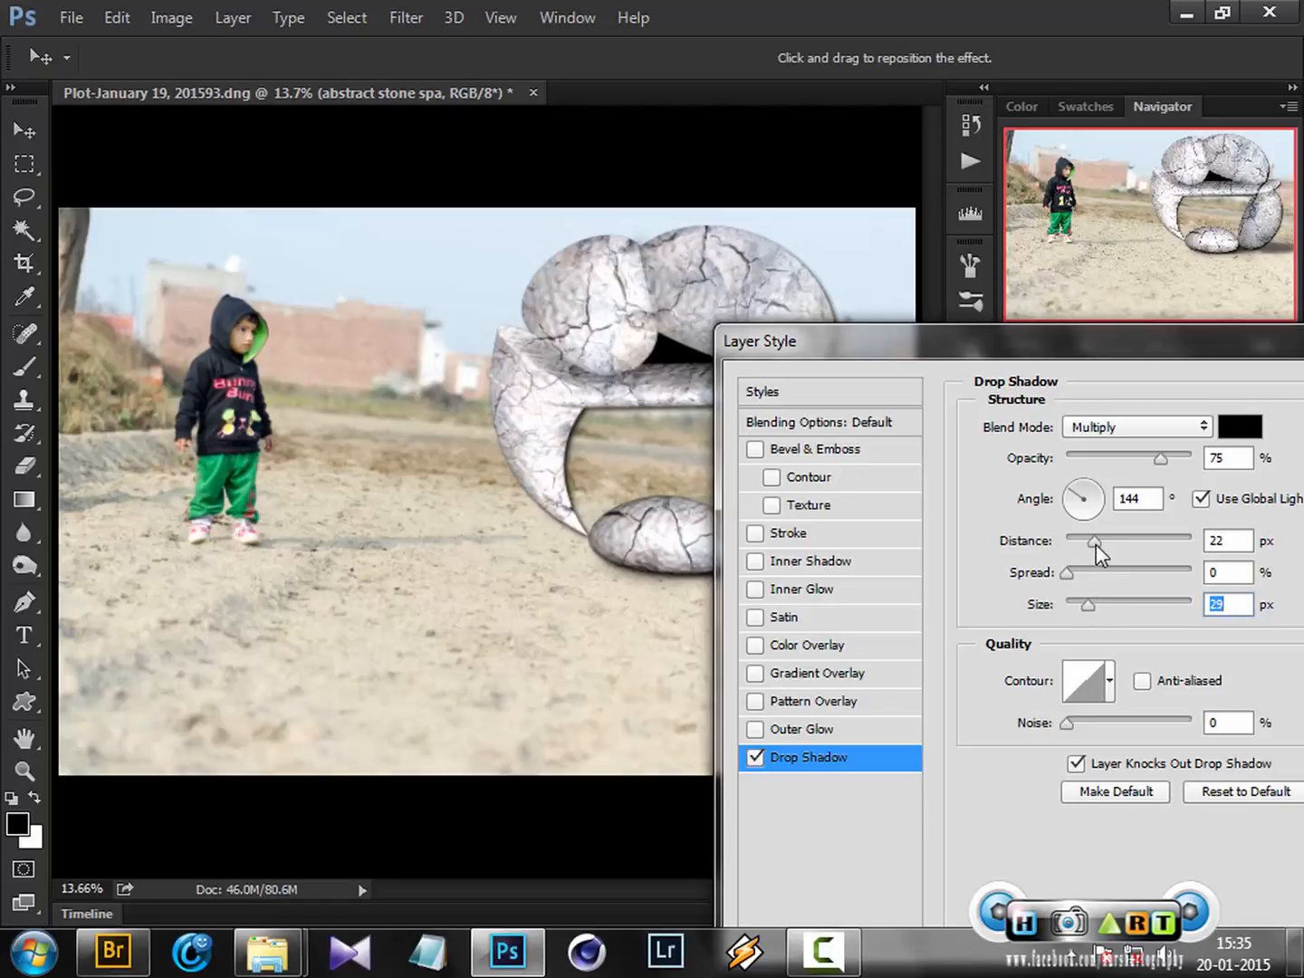
left_click_drag(1096, 544, 1074, 544)
mouse_move(1087, 604)
left_mouse_down()
mouse_move(1107, 607)
mouse_move(1093, 605)
left_mouse_up()
left_click_drag(1072, 349, 1064, 216)
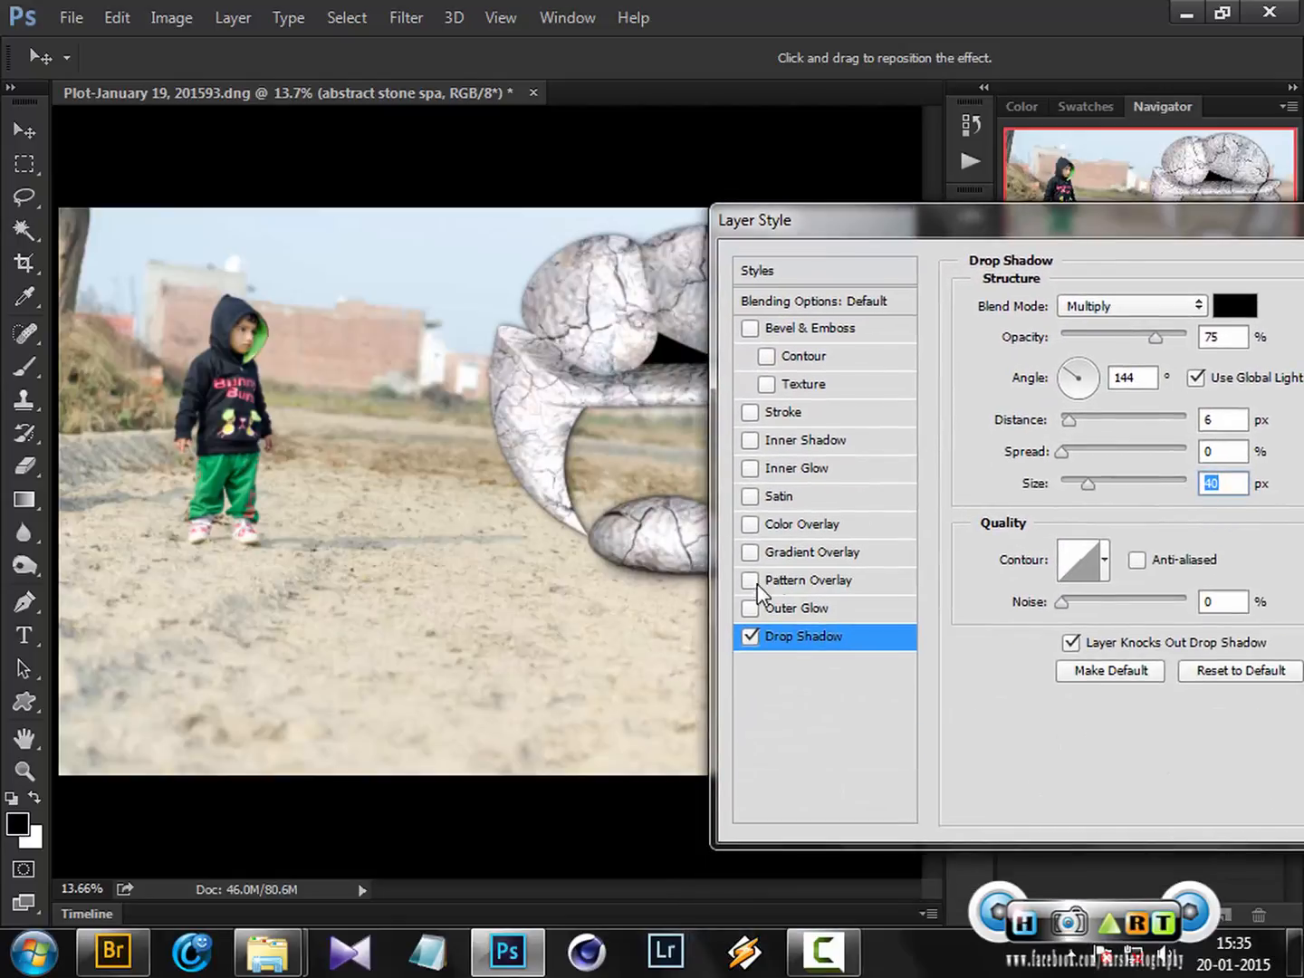
Disable the drop shadow and enable the Inner Shadow effect on the sculpture layer
left_click(751, 637)
left_click(750, 440)
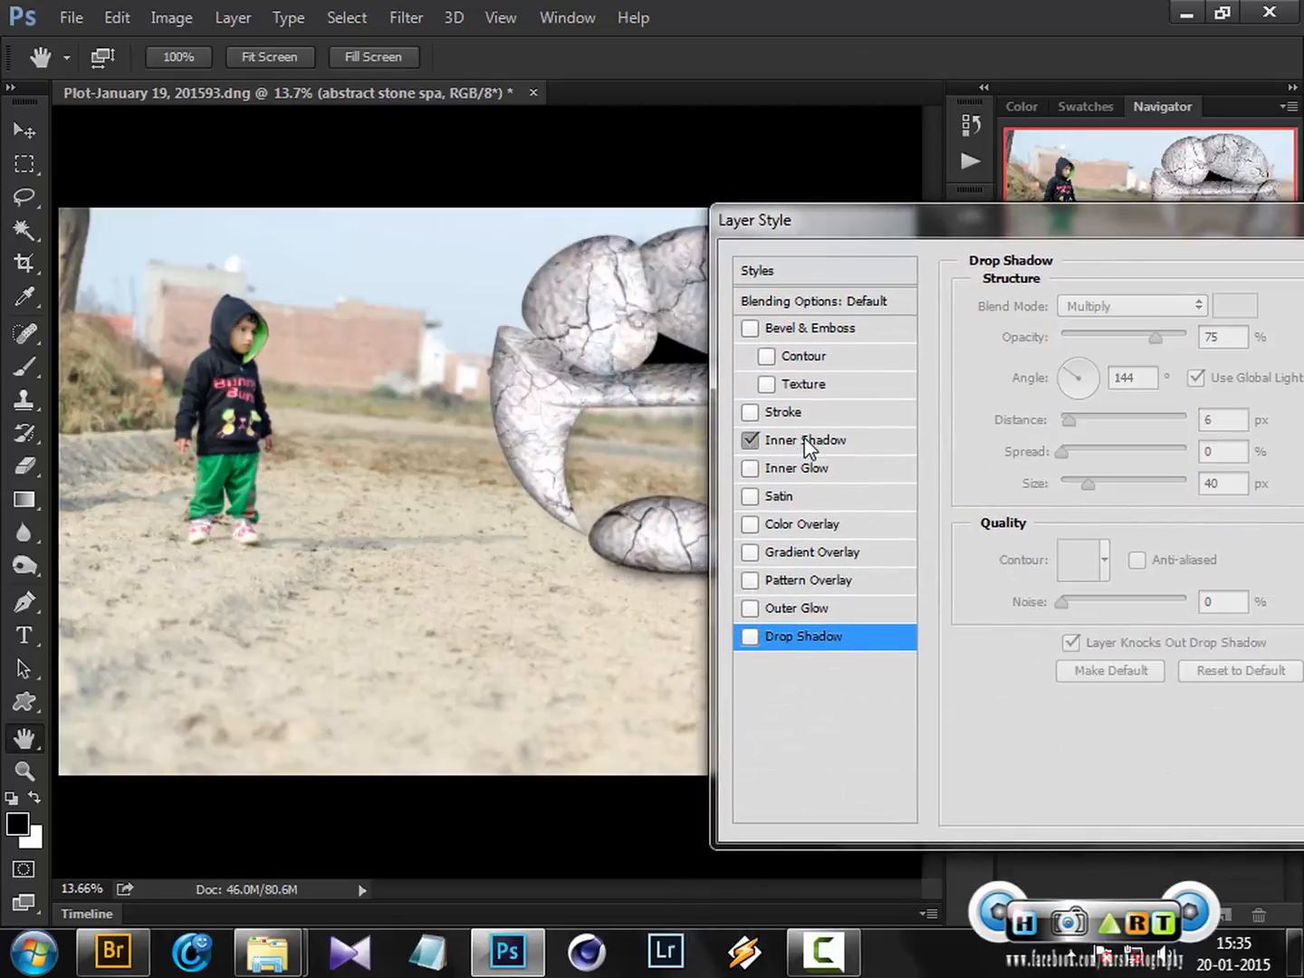
left_click(811, 443)
mouse_move(1041, 221)
left_mouse_down()
mouse_move(947, 674)
mouse_move(946, 536)
mouse_move(1075, 499)
mouse_move(1079, 451)
mouse_move(1006, 452)
left_mouse_up()
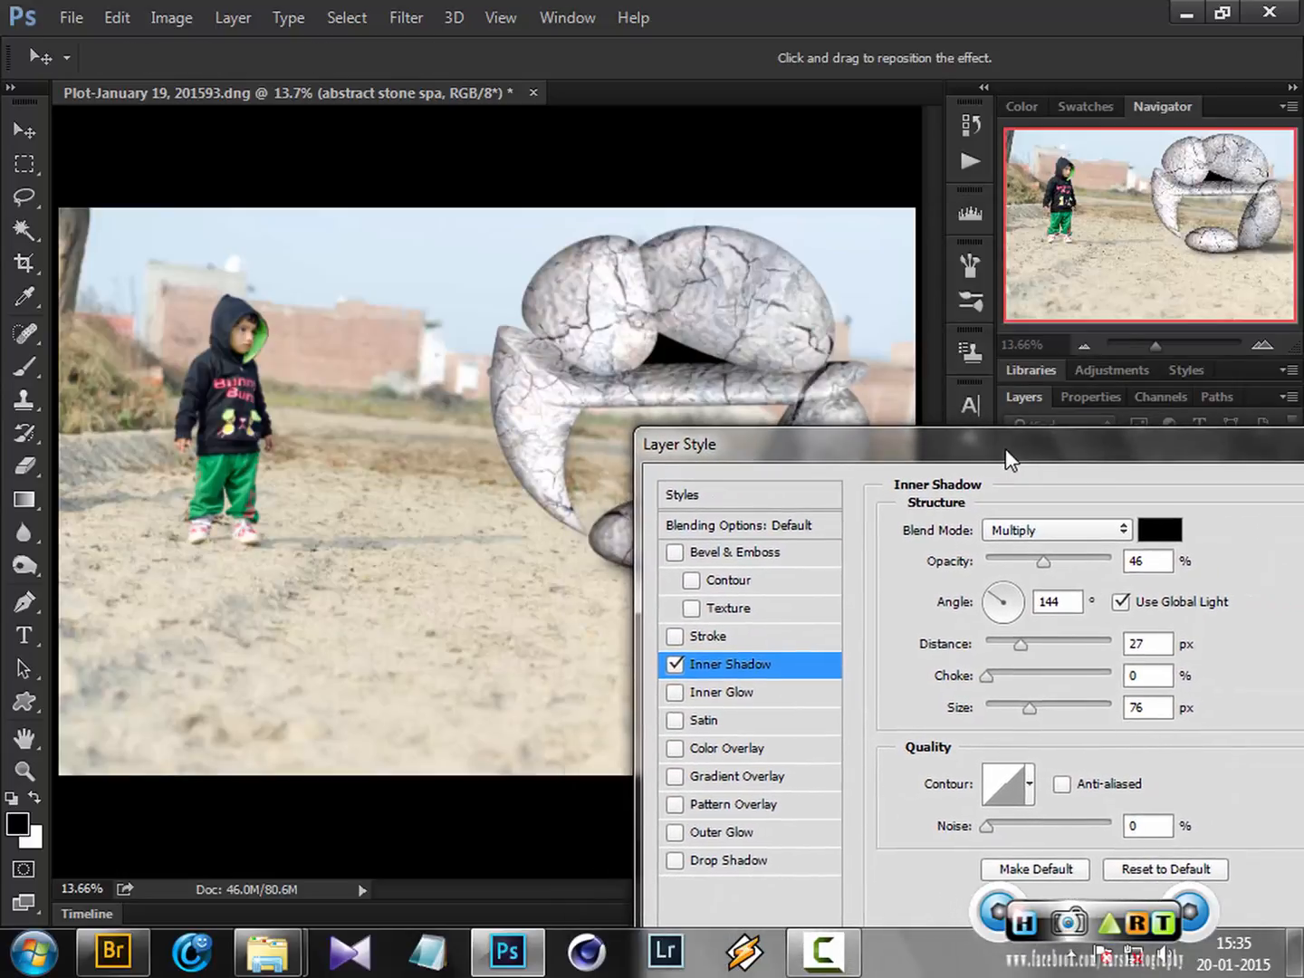
Set the inner shadow angle to 39° and apply the layer style
left_click(1018, 591)
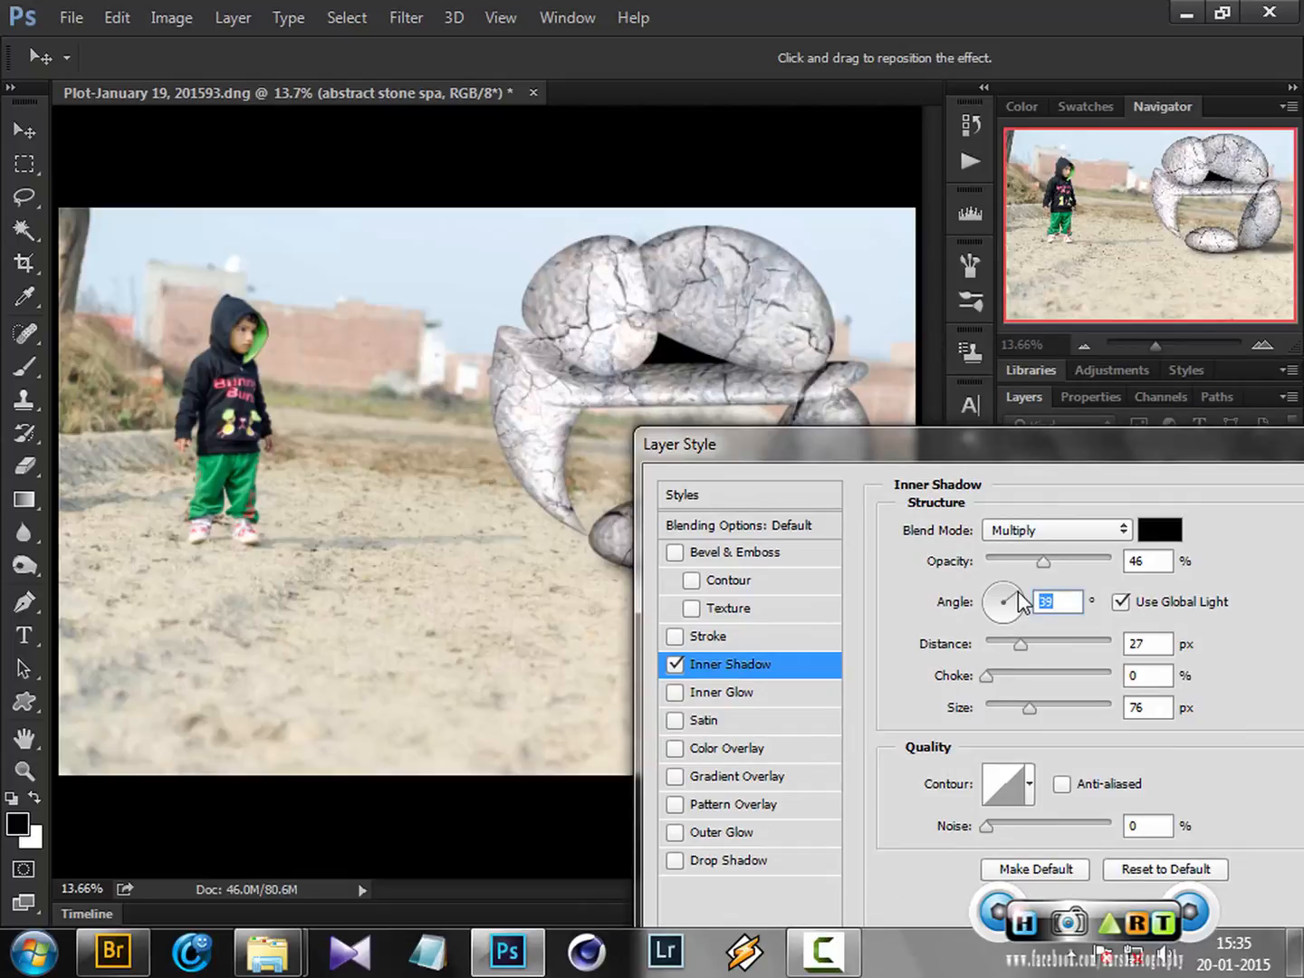
left_click_drag(1018, 452, 872, 665)
left_click_drag(846, 742, 761, 581)
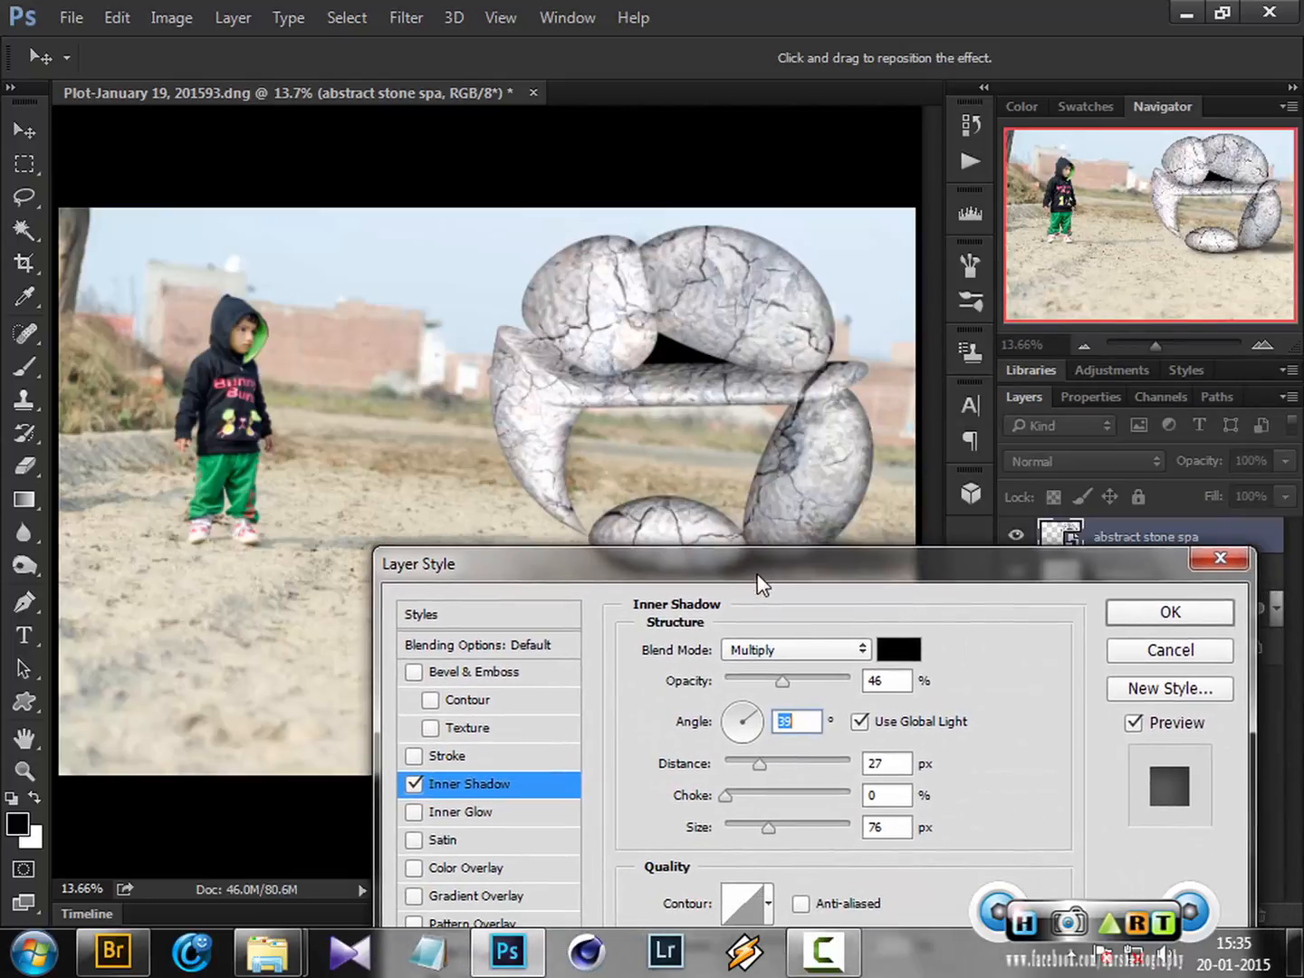
left_click(1165, 621)
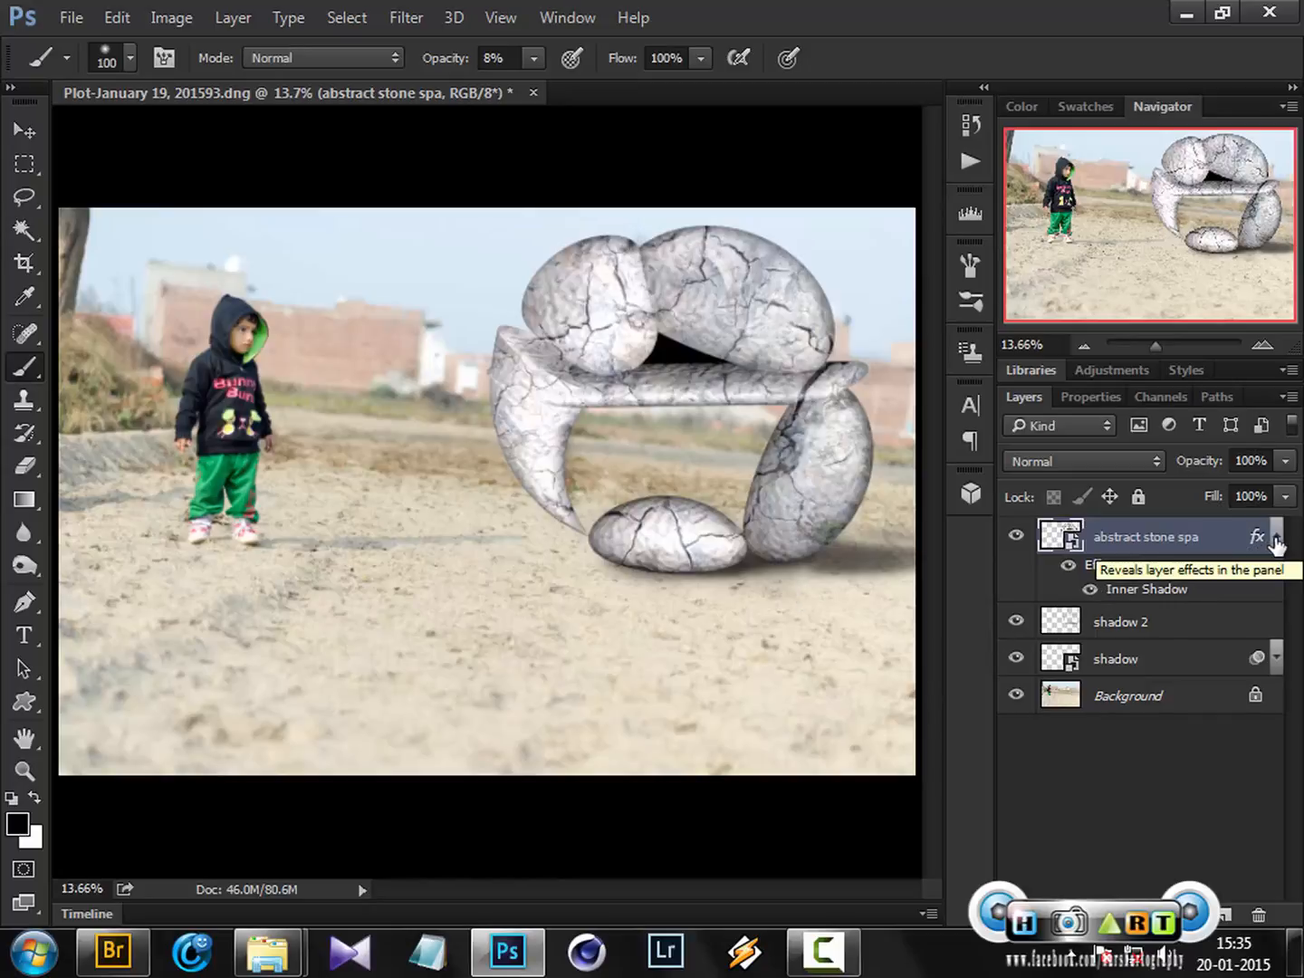
Create a new layer above the sculpture and load the sculpture's outline as a selection
left_click(1276, 540)
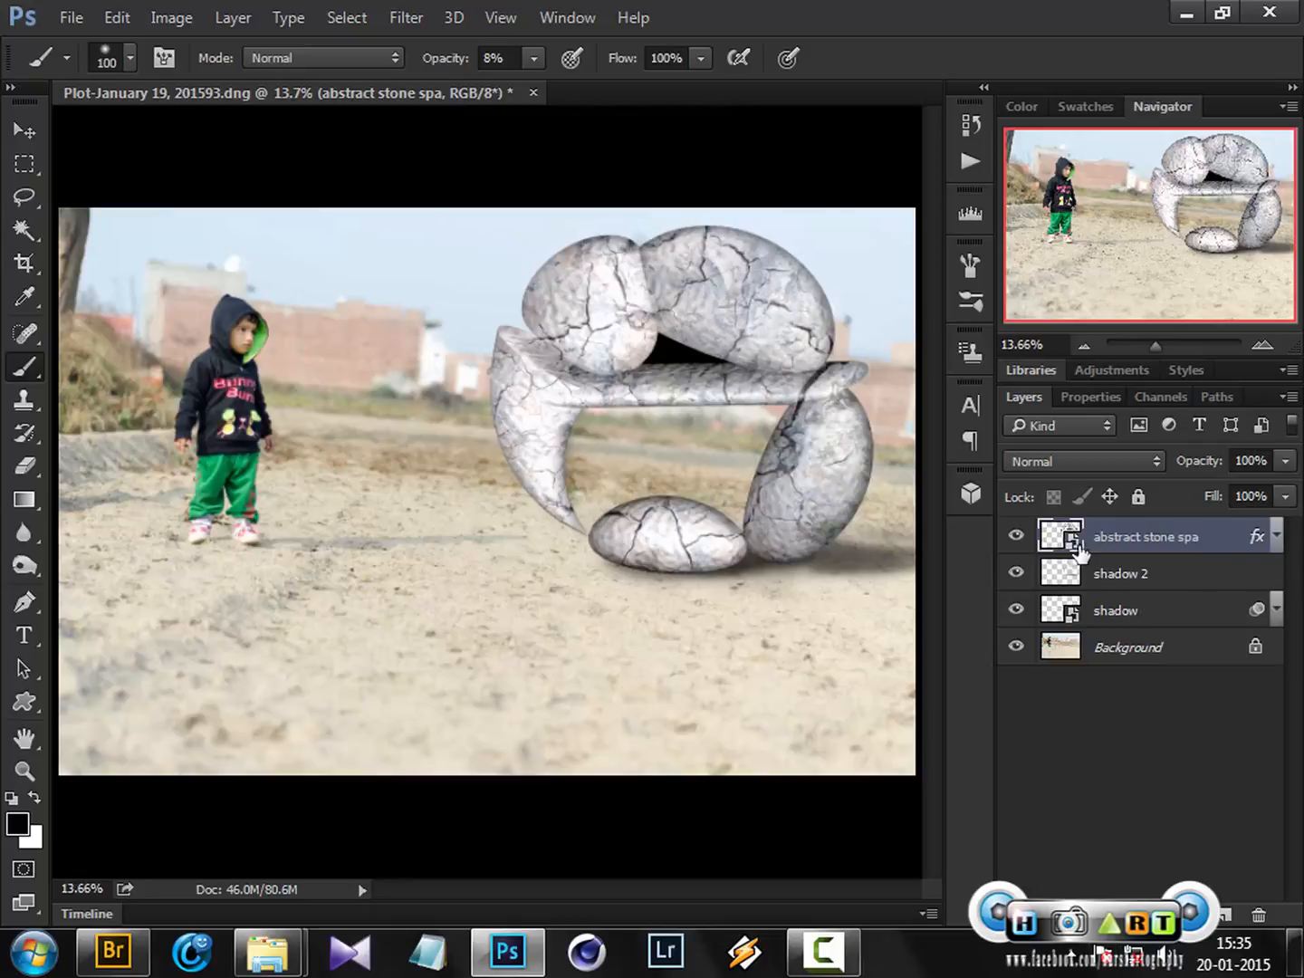
left_click(1227, 916)
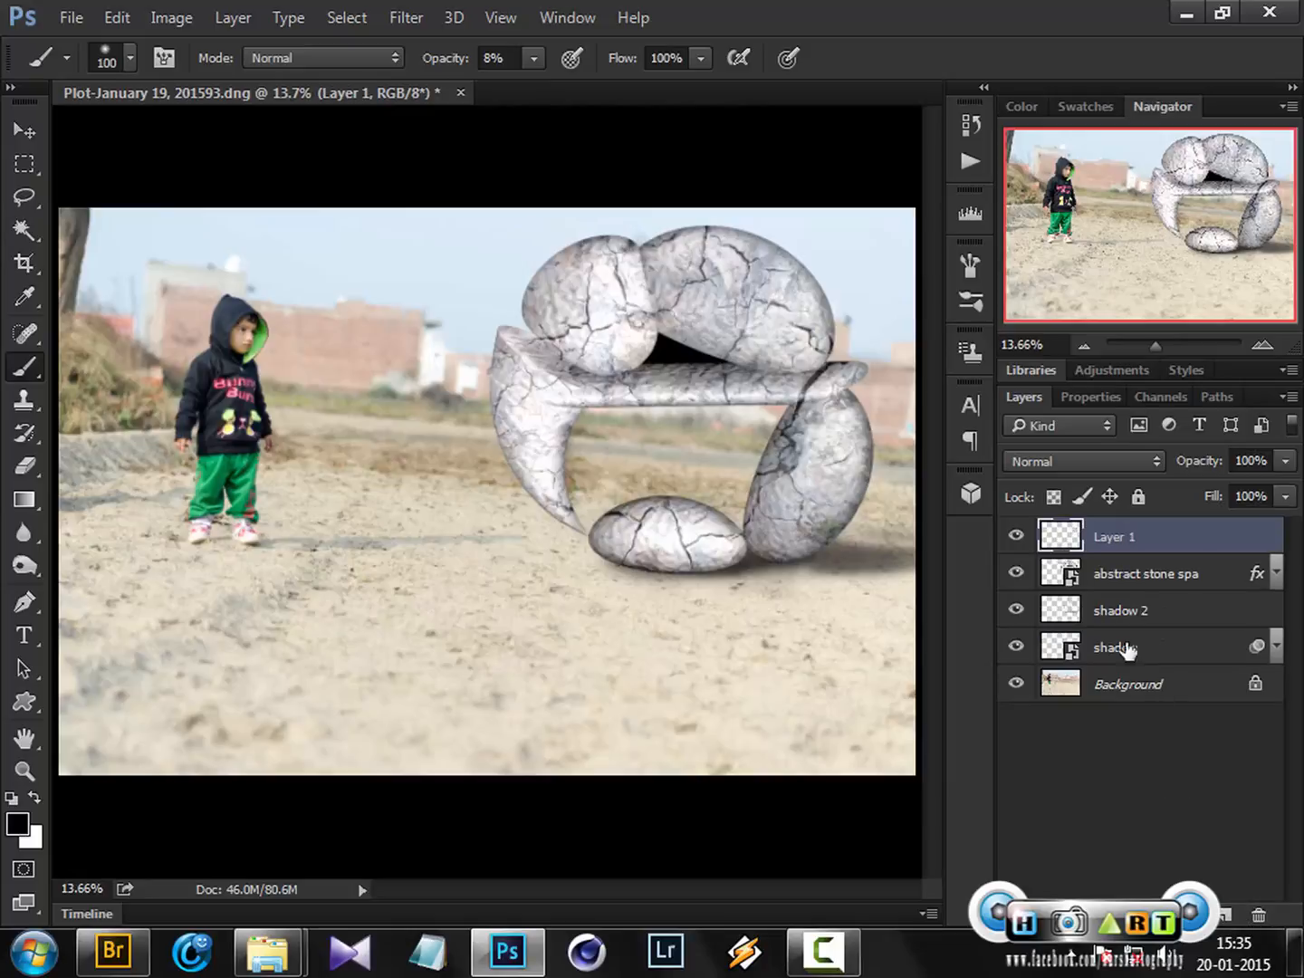
left_click(1061, 576, "ctrl")
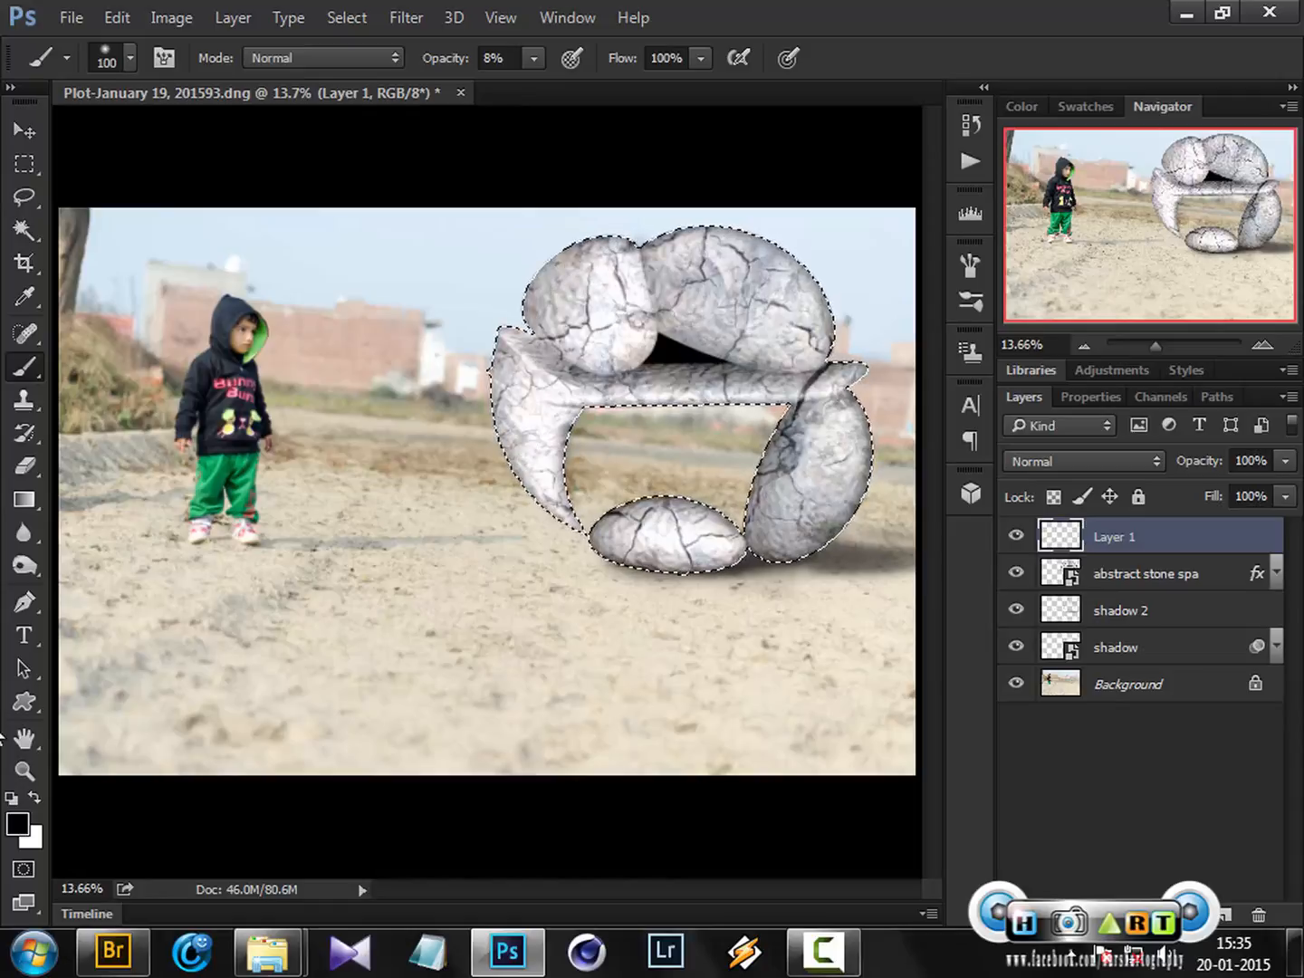
Switch the foreground colour to white and set the new layer's blend mode to Screen
left_click(34, 798)
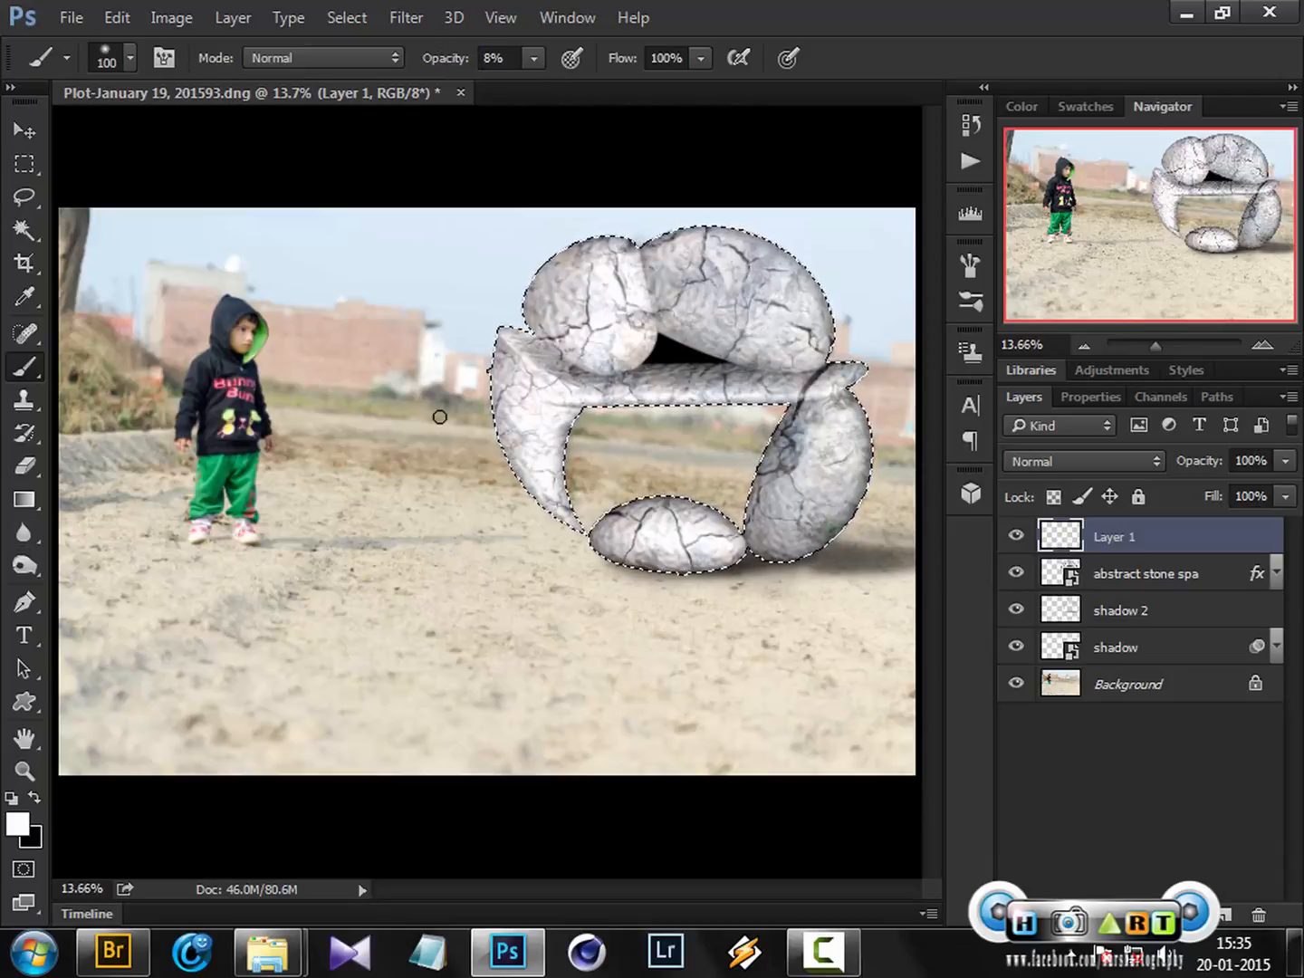
left_click(1071, 461)
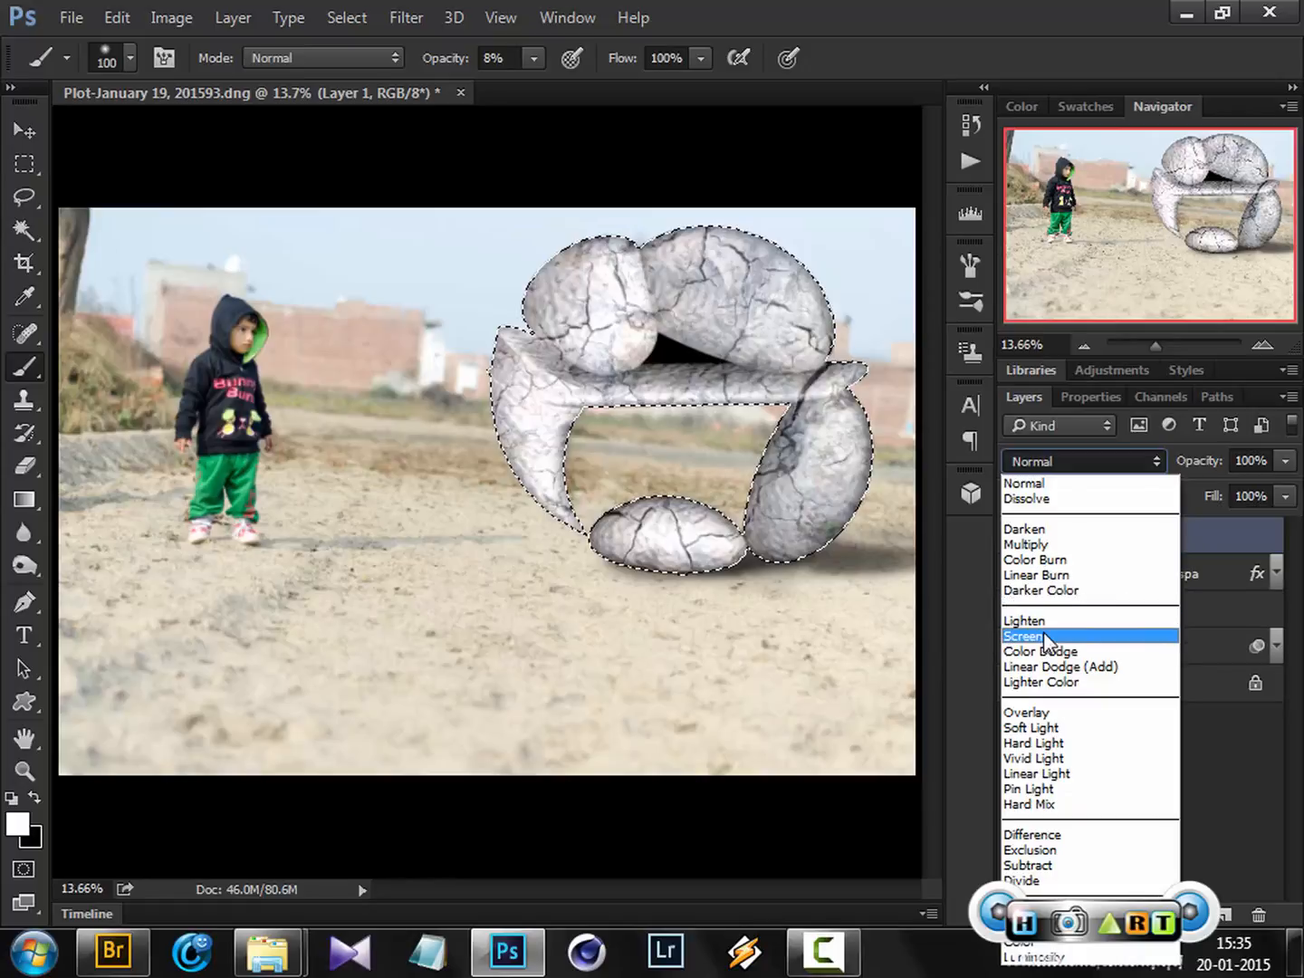
left_click(1045, 637)
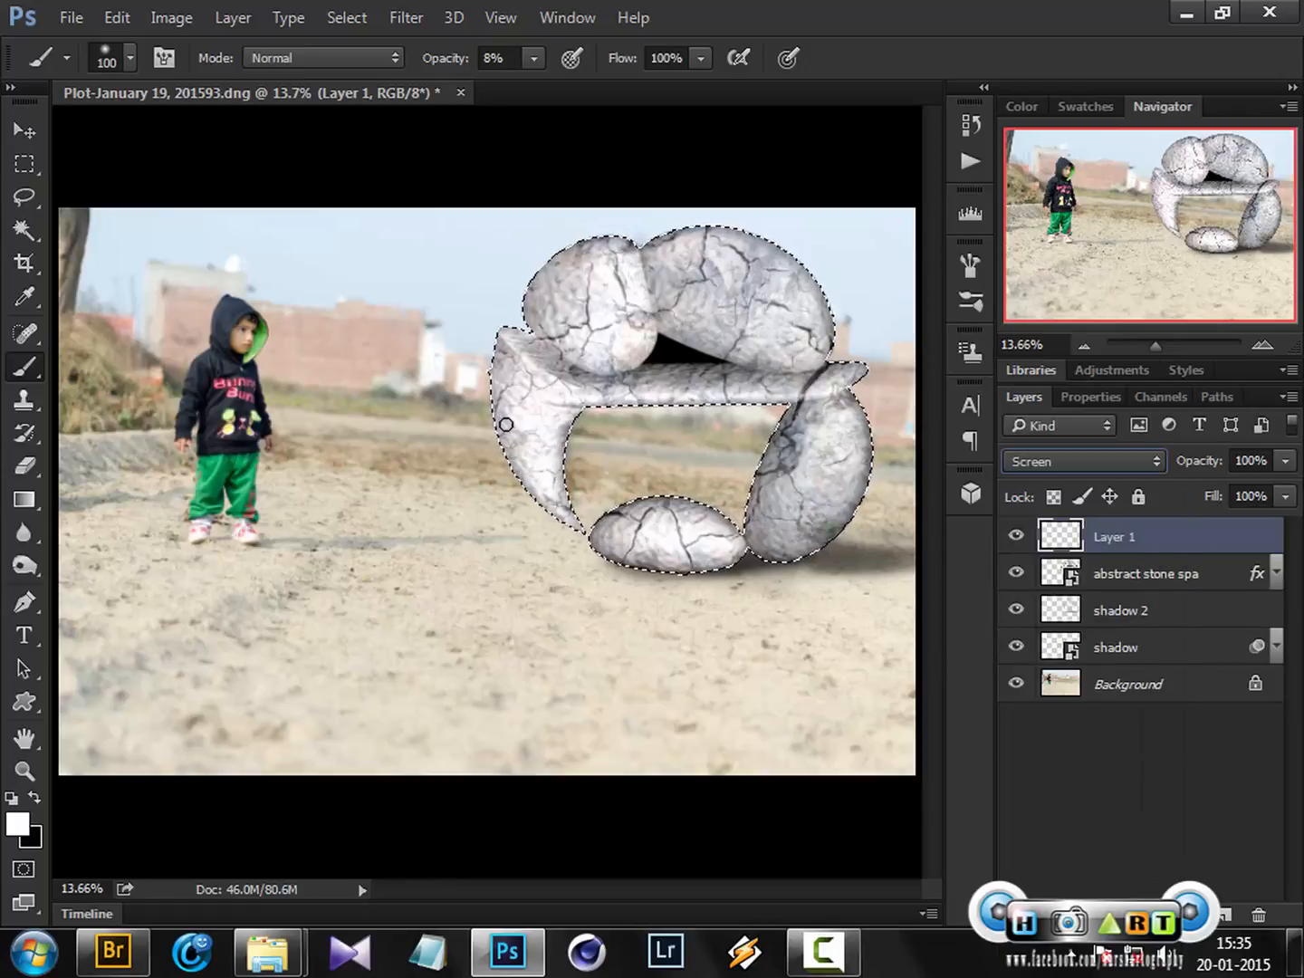
Sample a light sky colour for the brush and enlarge the brush to 250 px
left_click(436, 257, "alt")
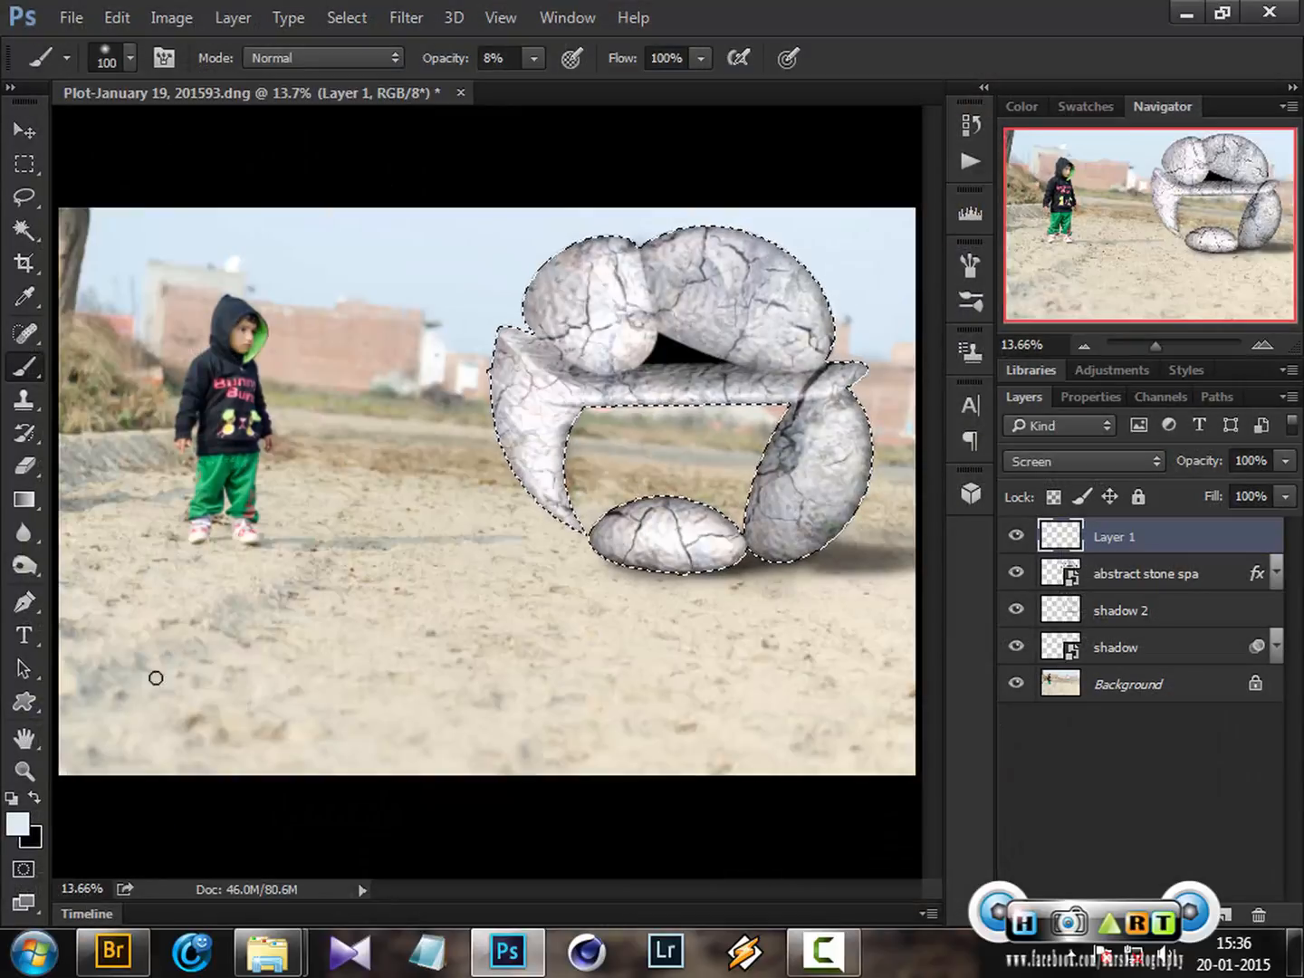
key("bracketright")
key("bracketright")
key("bracketright")
key("bracketright")
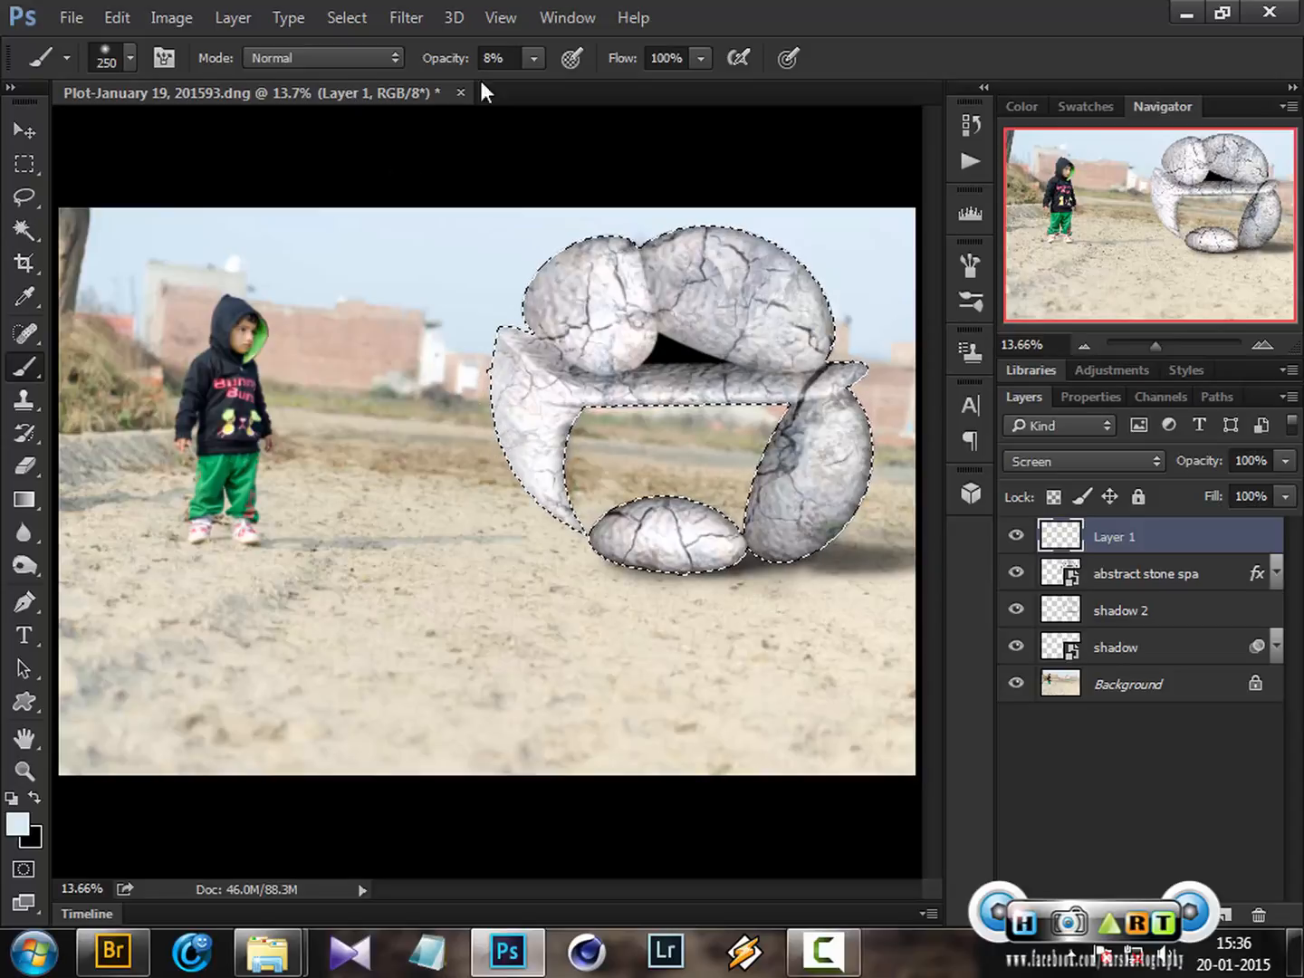
Set the brush opacity to 52% and paint light along the sculpture's left arm inside the selection
mouse_move(534, 59)
left_mouse_down()
mouse_move(533, 79)
mouse_move(590, 95)
left_mouse_up()
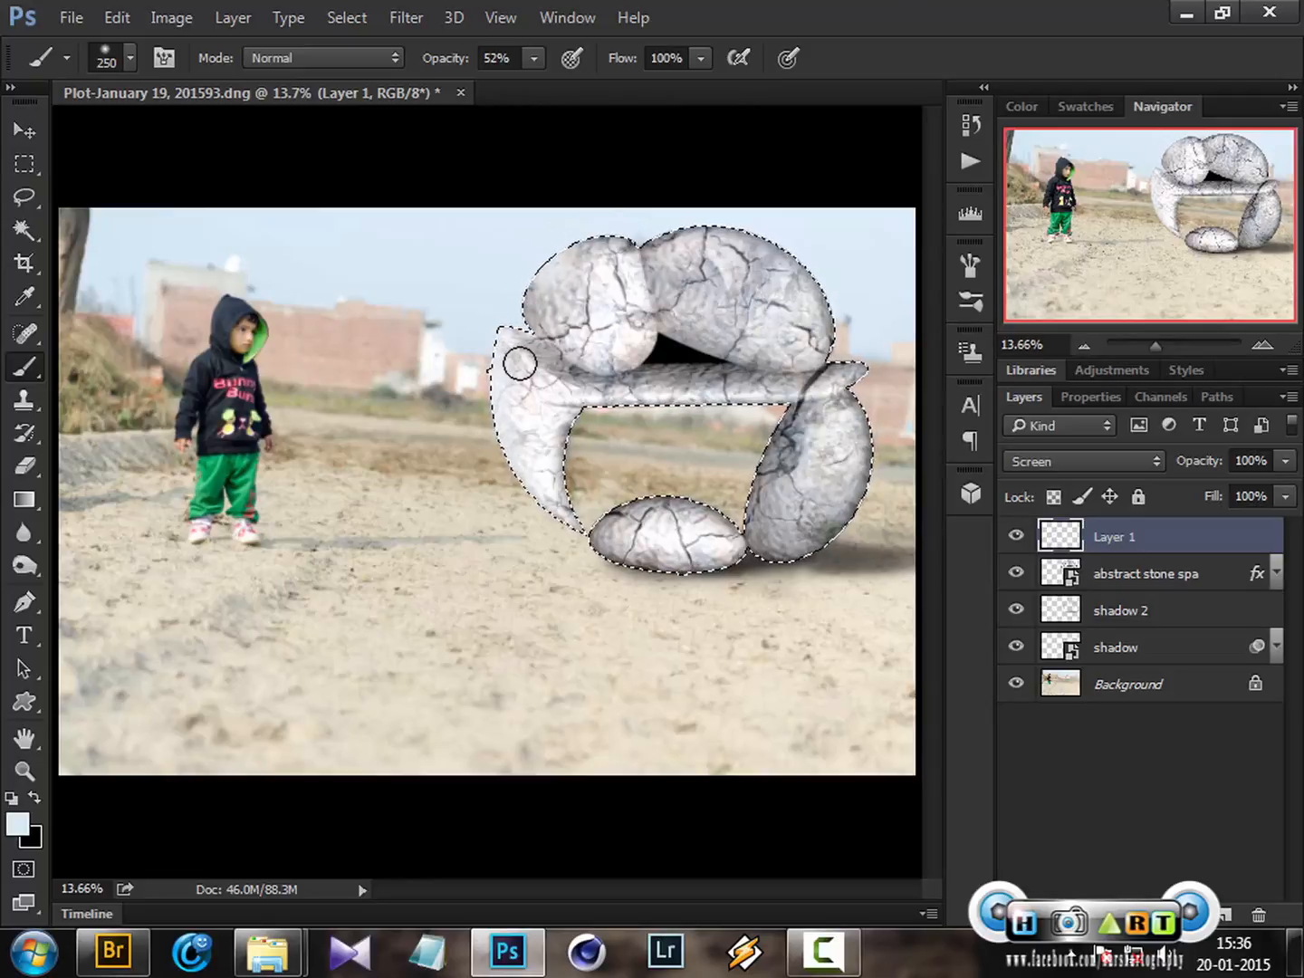
left_click_drag(519, 363, 482, 457)
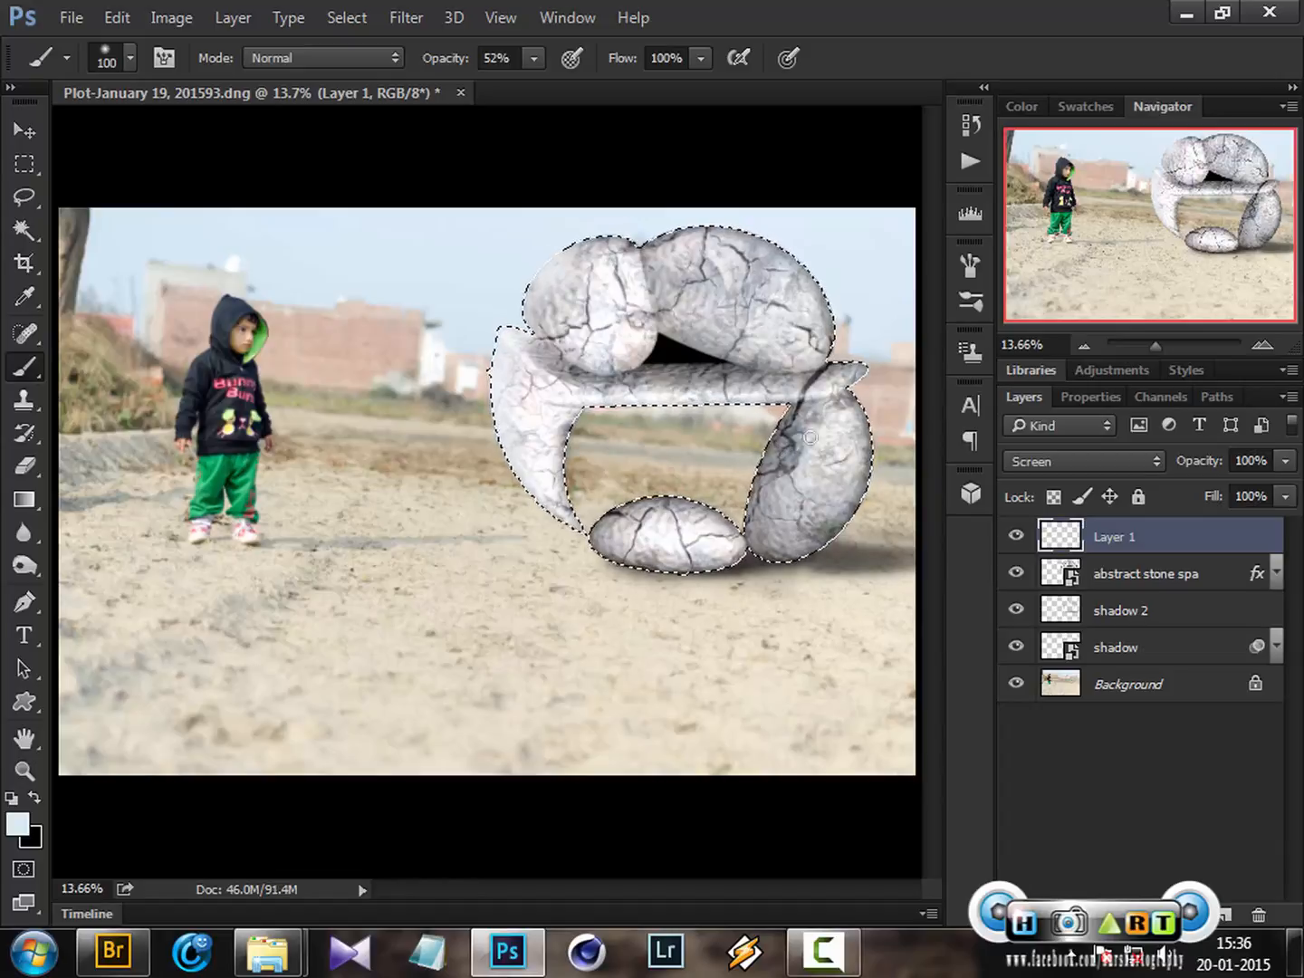
Lower the brush opacity to 12% and deselect the selection
left_click(534, 58)
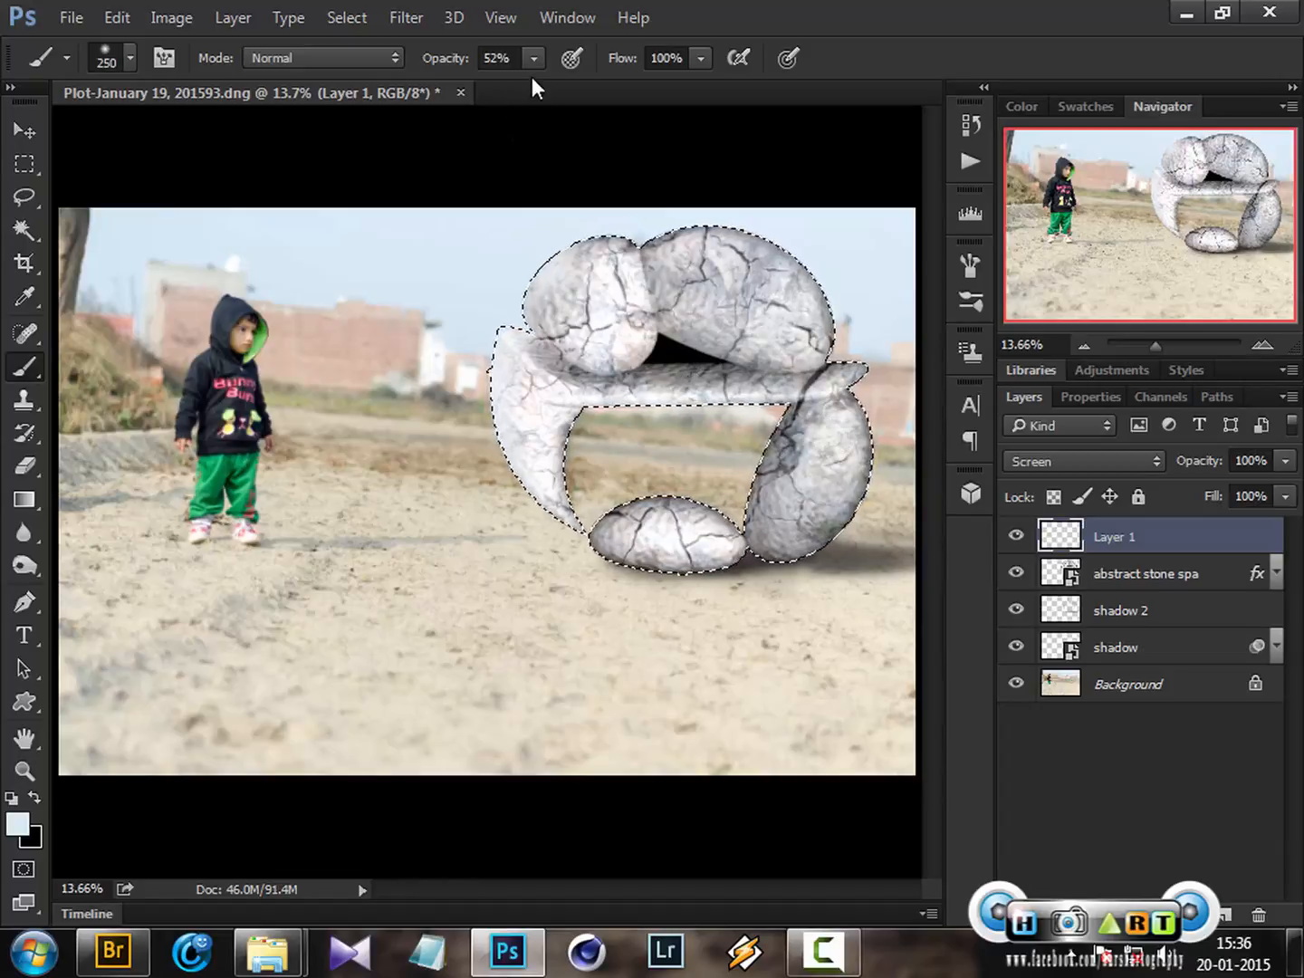
left_click_drag(531, 77, 482, 86)
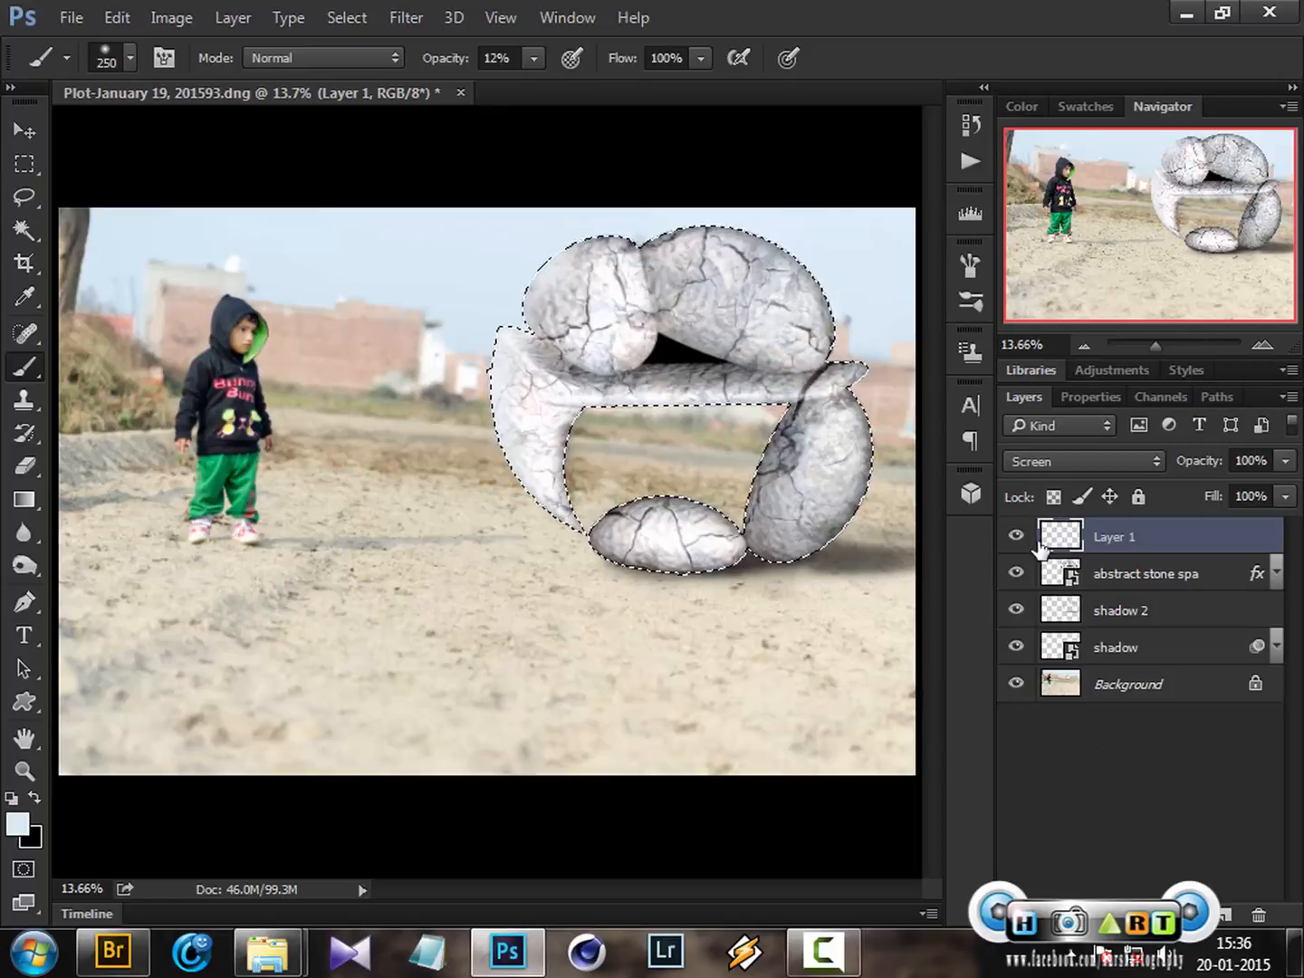
key("ctrl+d")
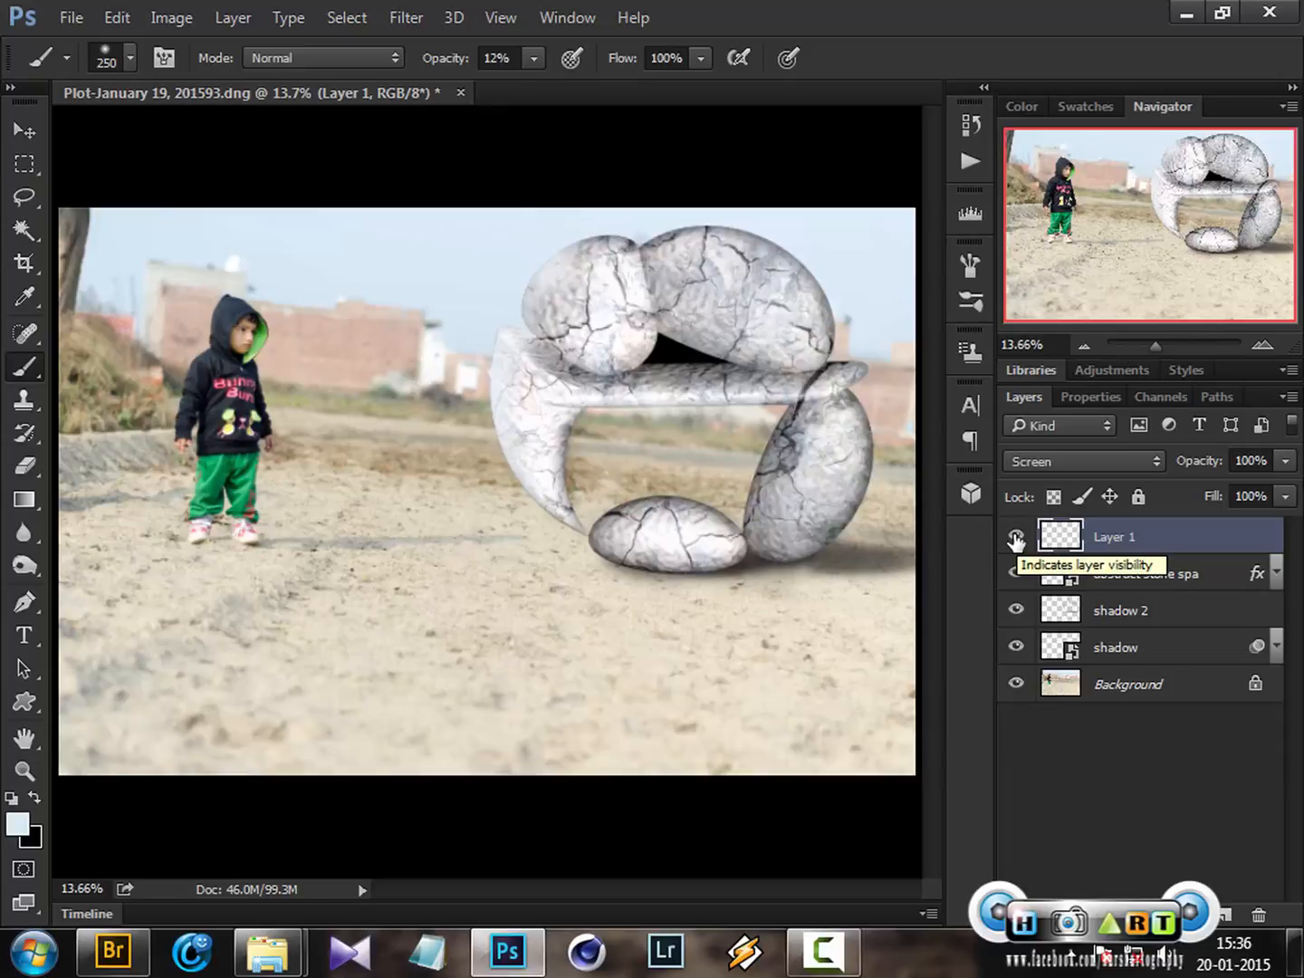
Toggle the new layer's visibility to compare the lighting effect
left_click(1015, 540)
left_click(1016, 538)
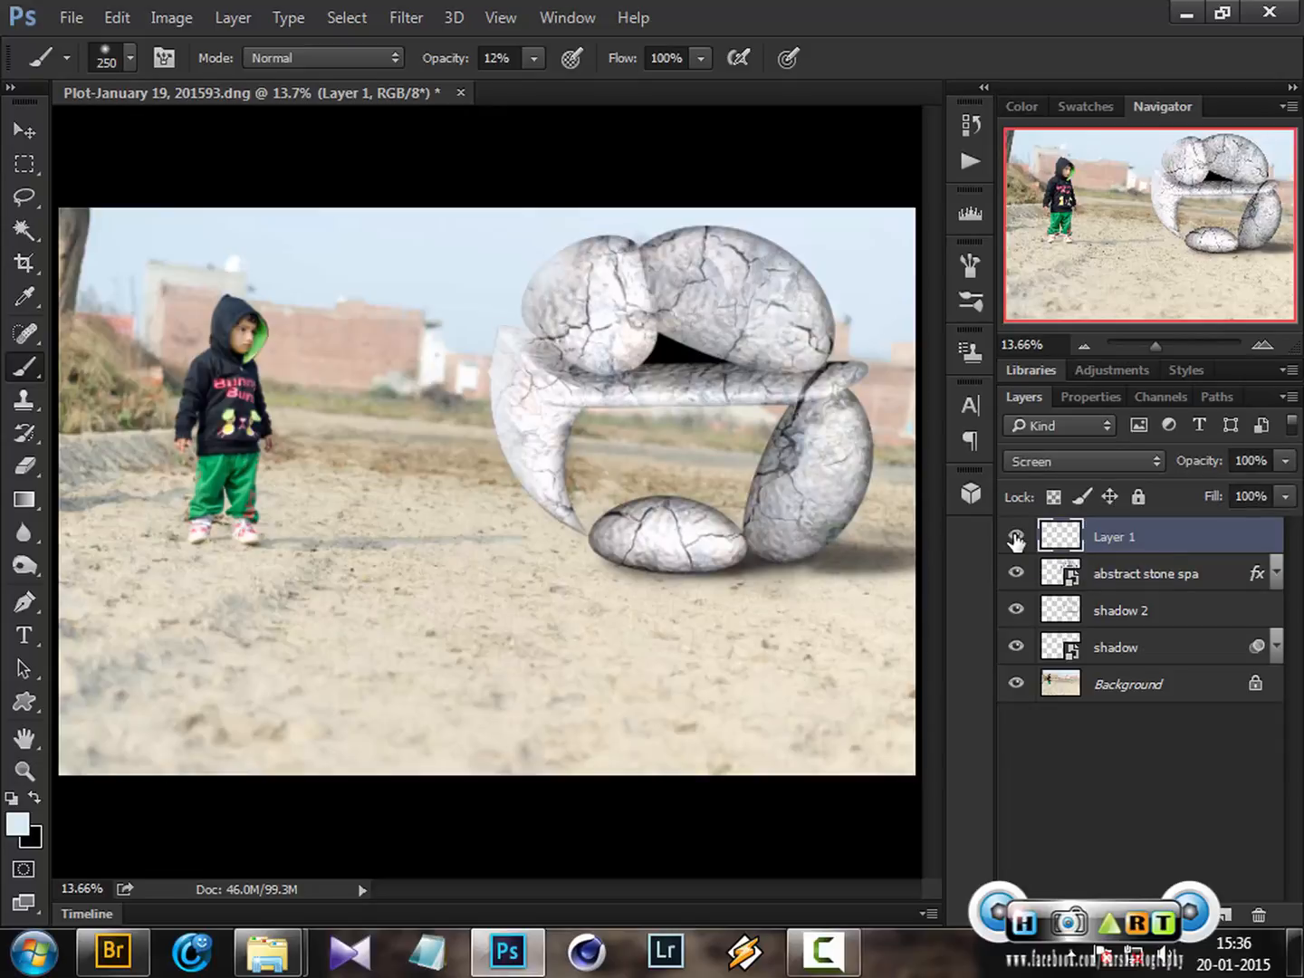
left_click(1016, 539)
left_click(1015, 539)
Set the new layer's opacity to 24% and toggle its visibility to compare
left_click(1285, 460)
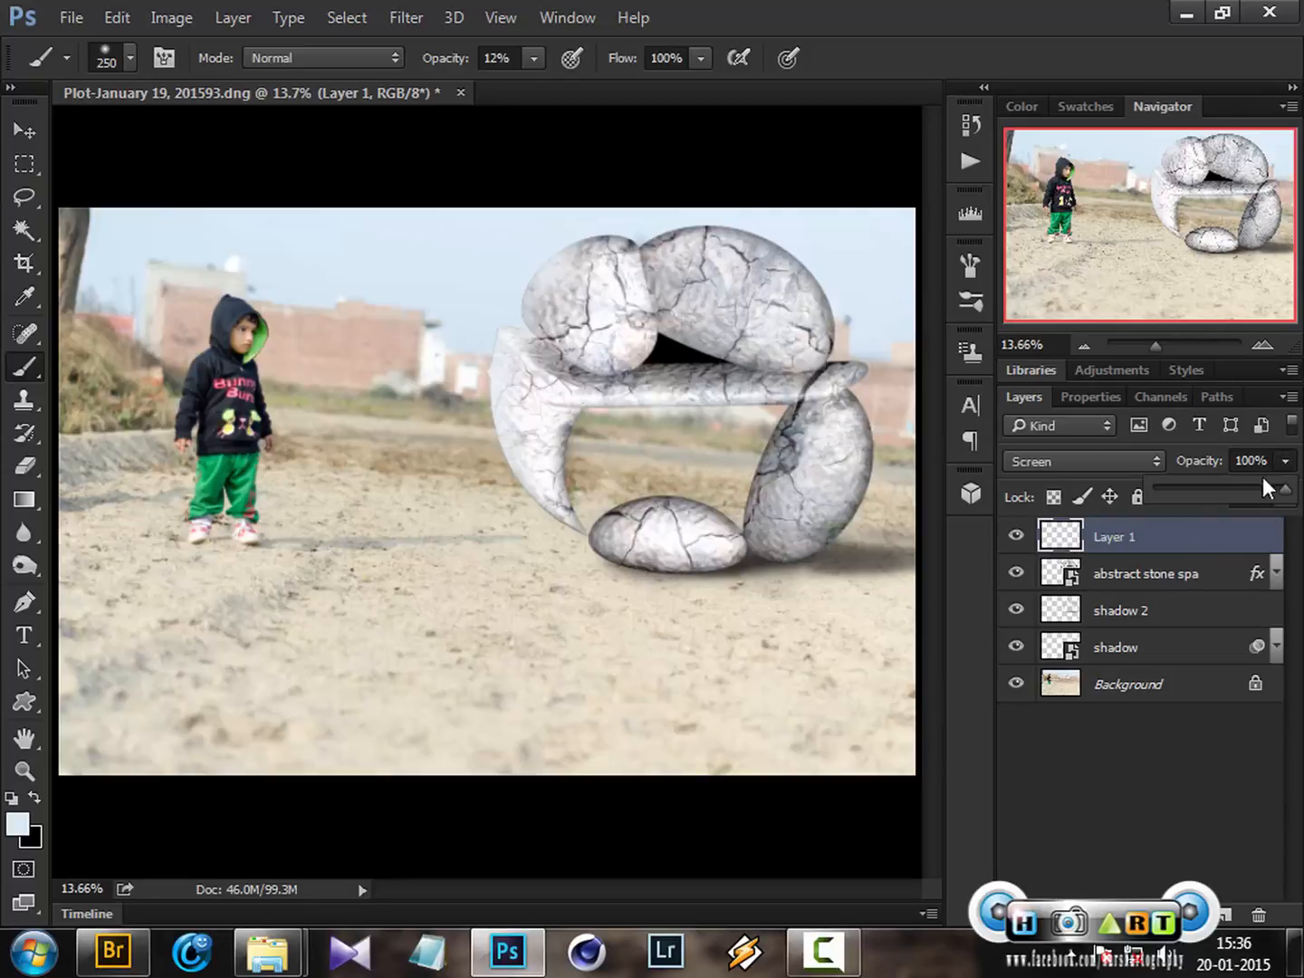
left_click(1197, 489)
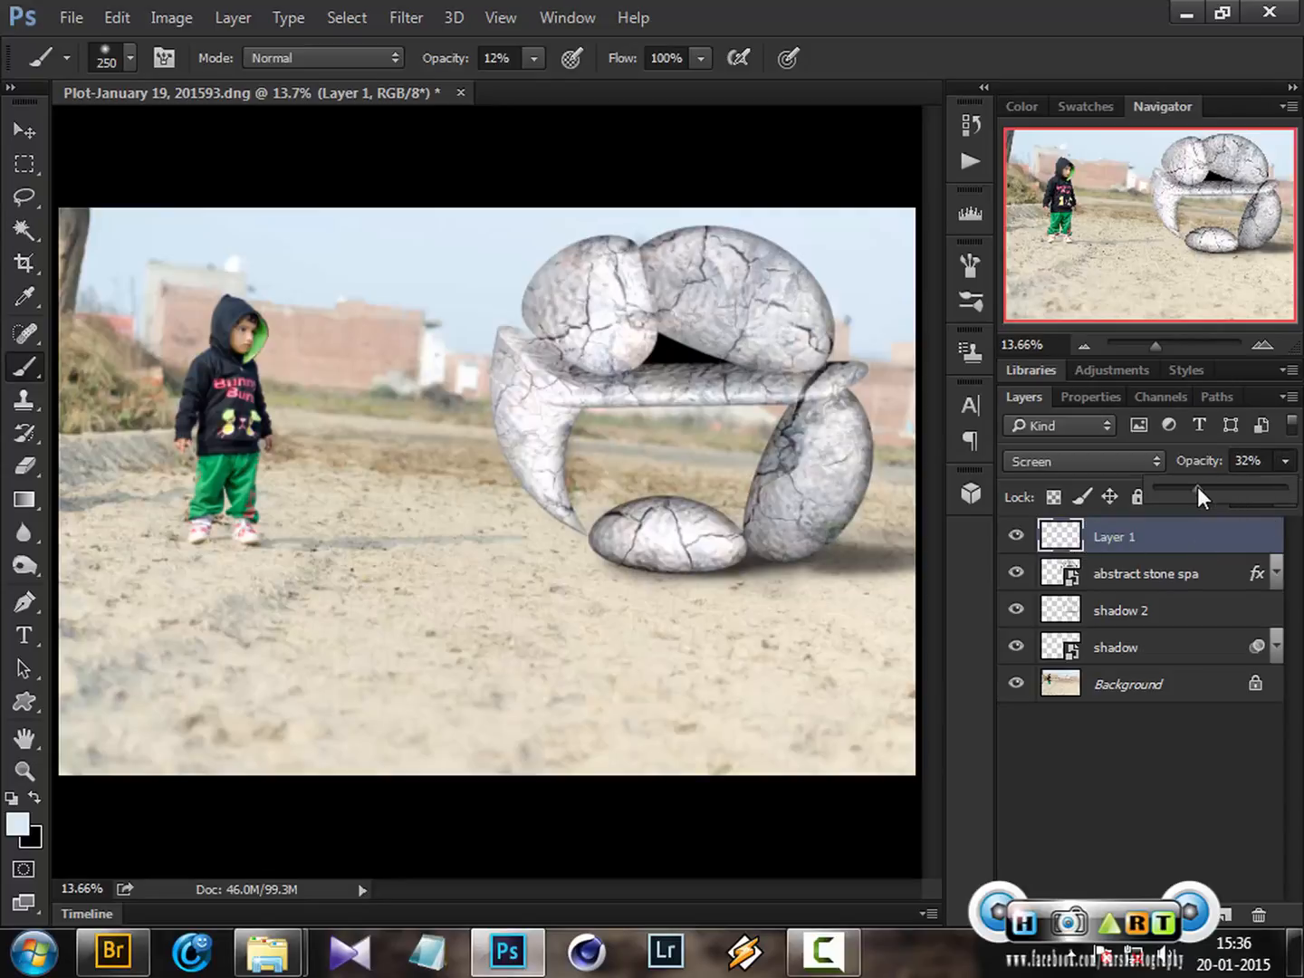
left_click_drag(1196, 487, 1186, 486)
left_click(1023, 538)
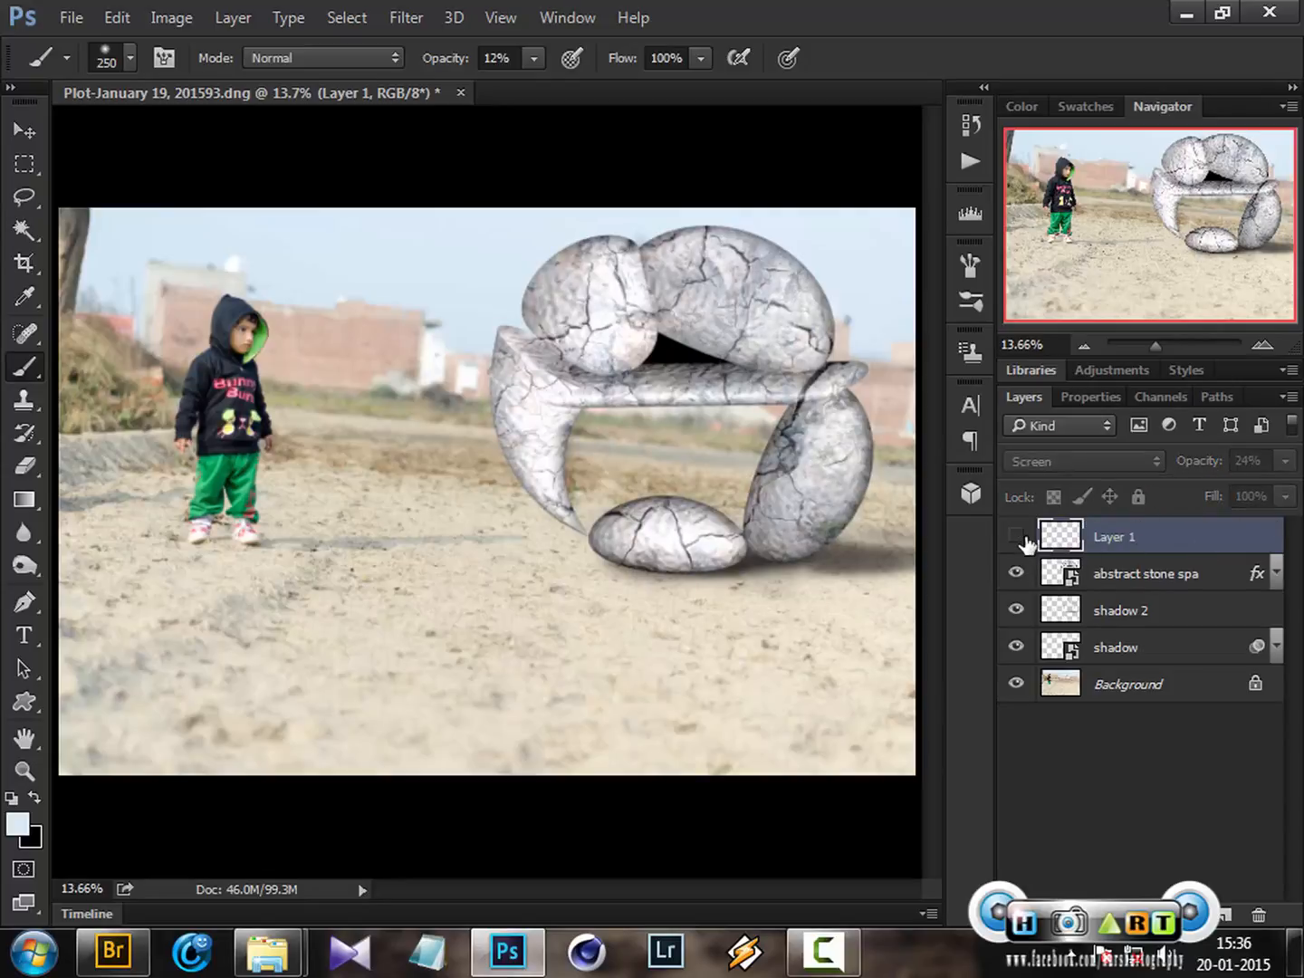
left_click(1022, 537)
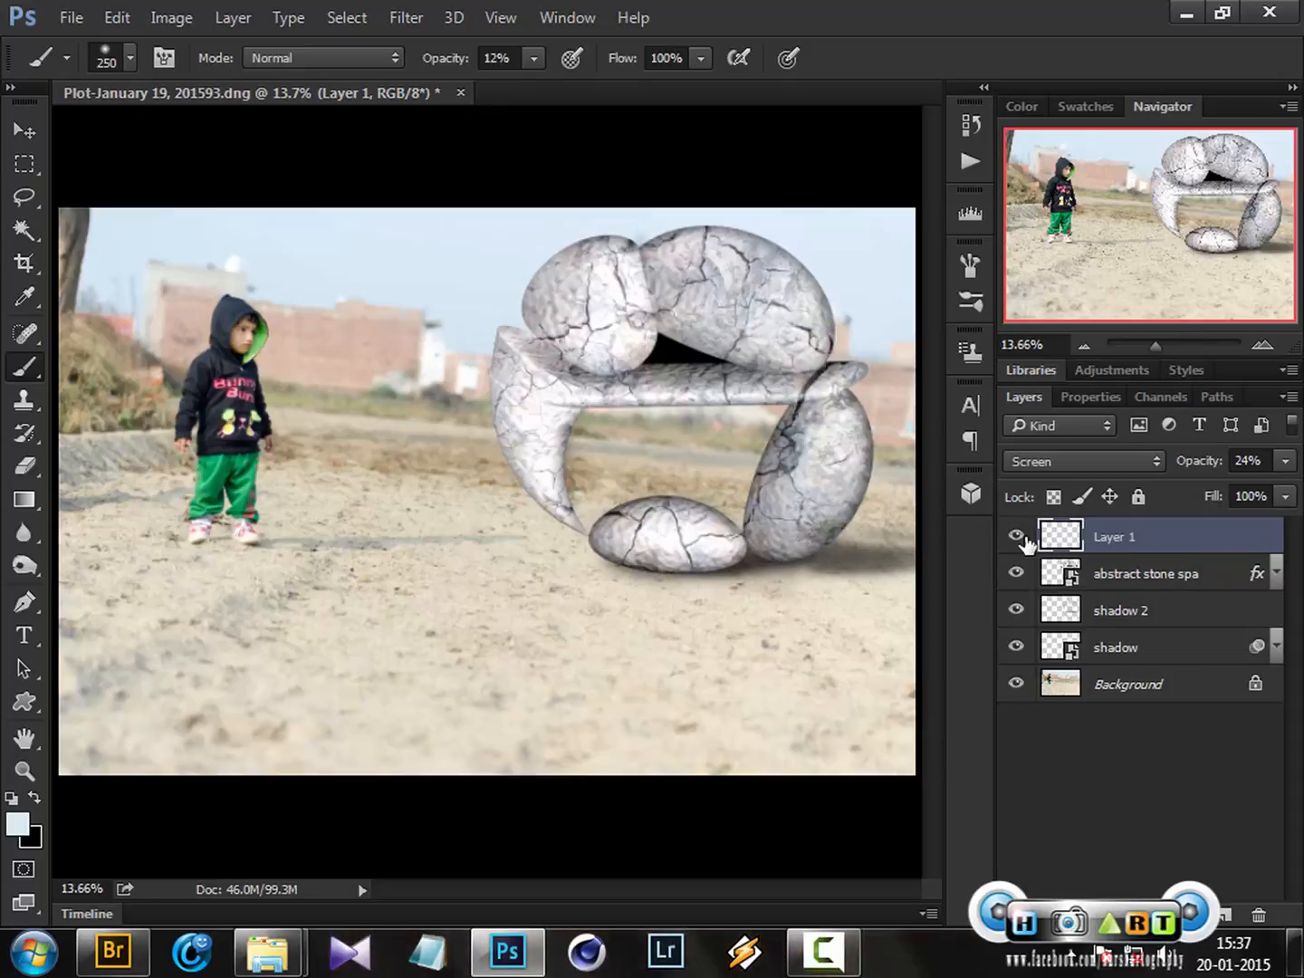
Rename the new layer as light
double_click(1116, 536)
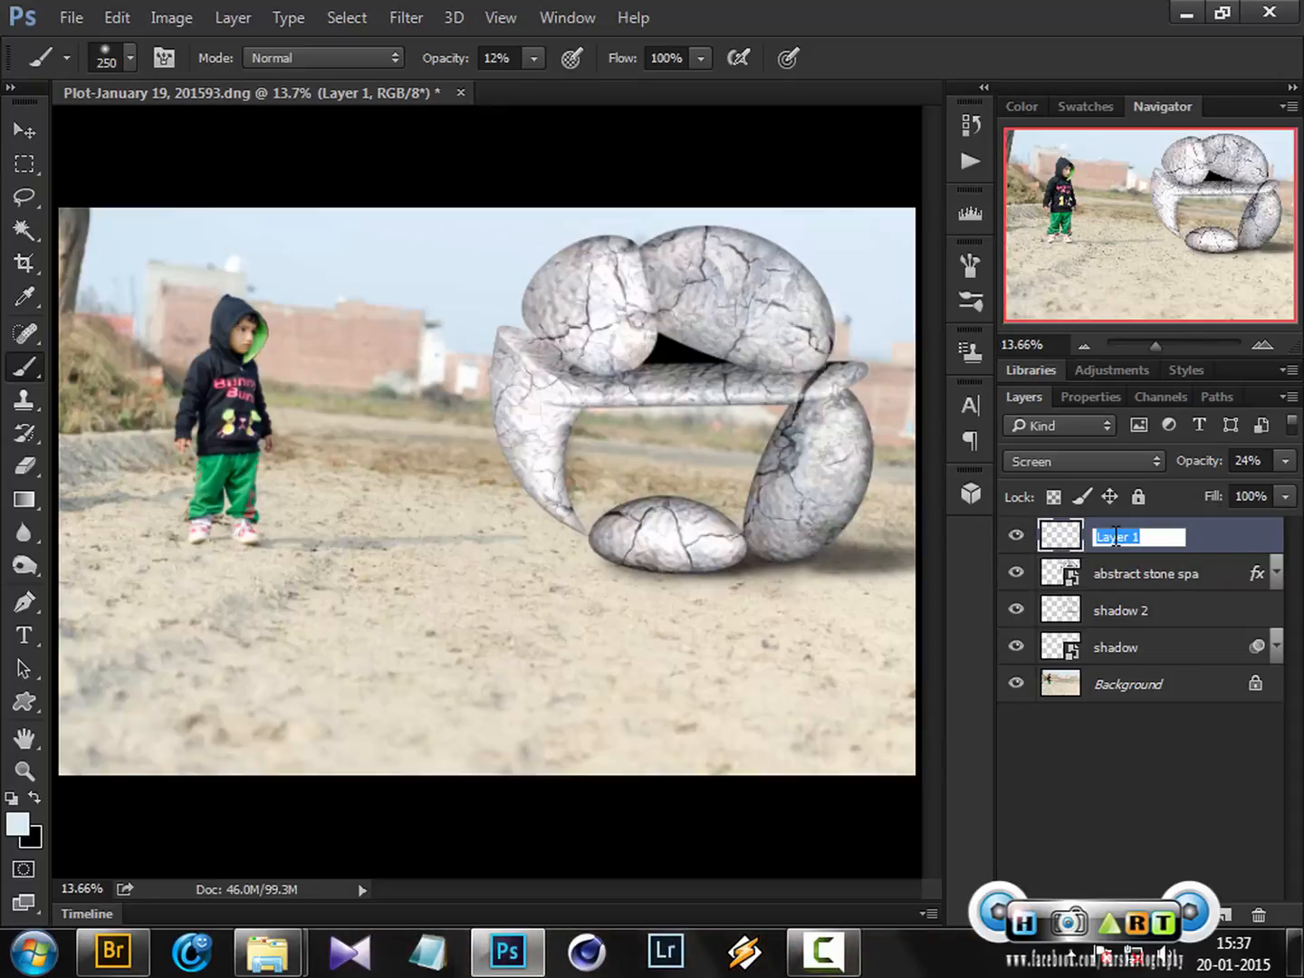
type("light")
key("Return")
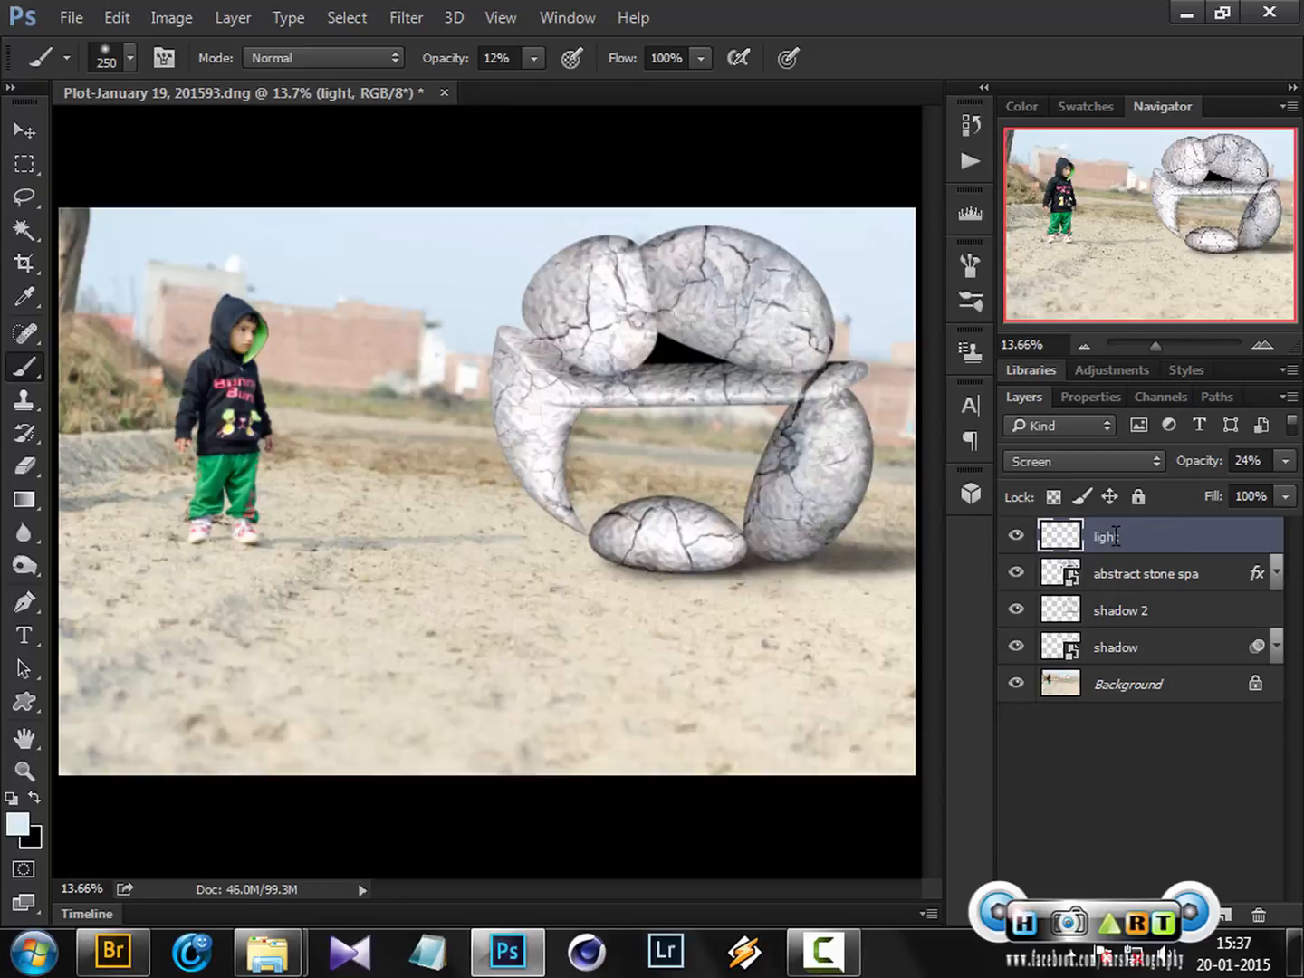
Save the document as a PSD named Abstract shape compsition in the PSD All folder
key("ctrl+shift+s")
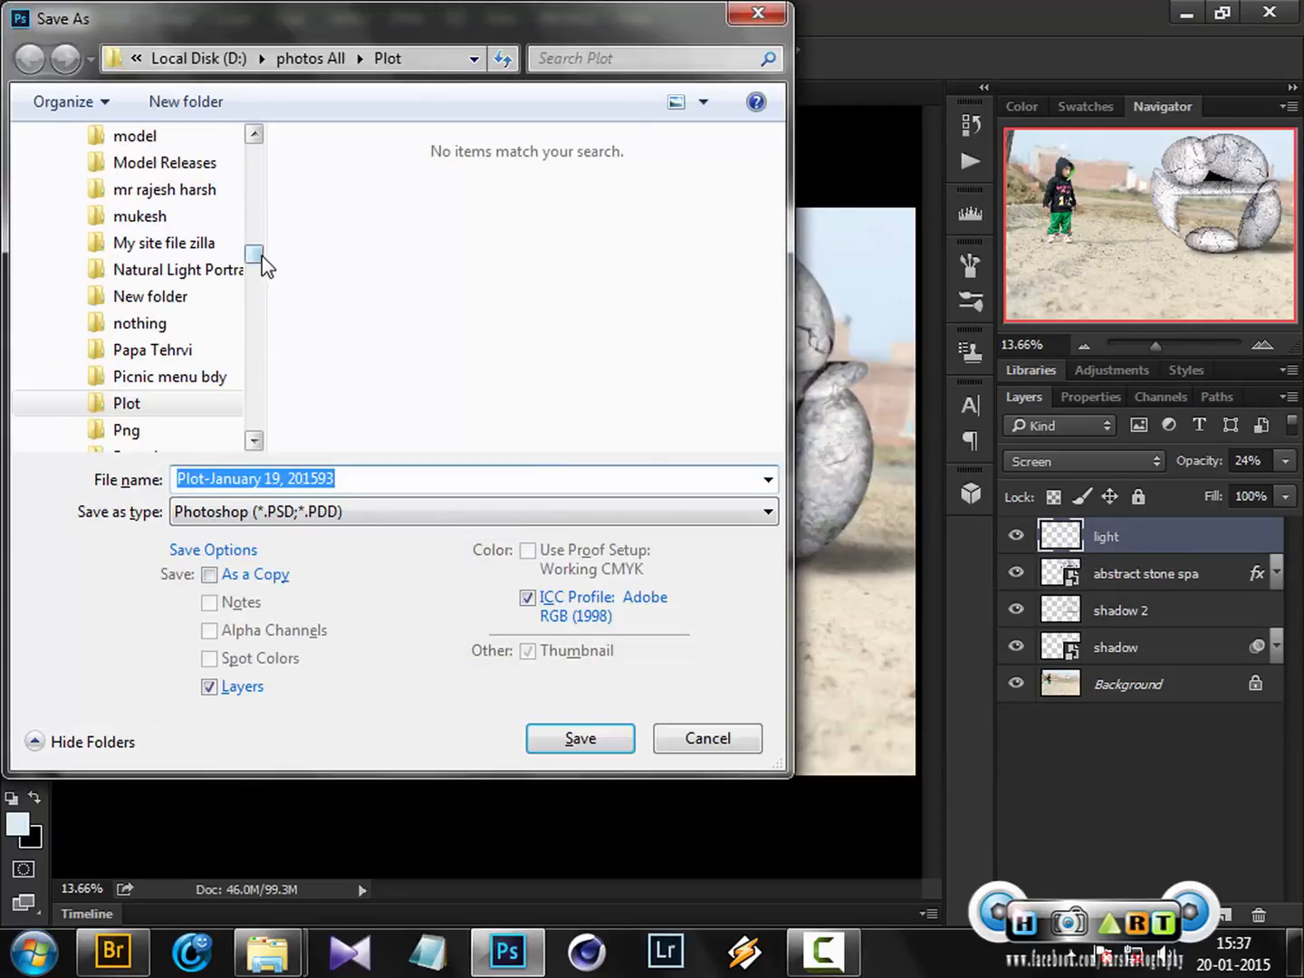
left_click_drag(257, 255, 258, 161)
left_click(110, 247)
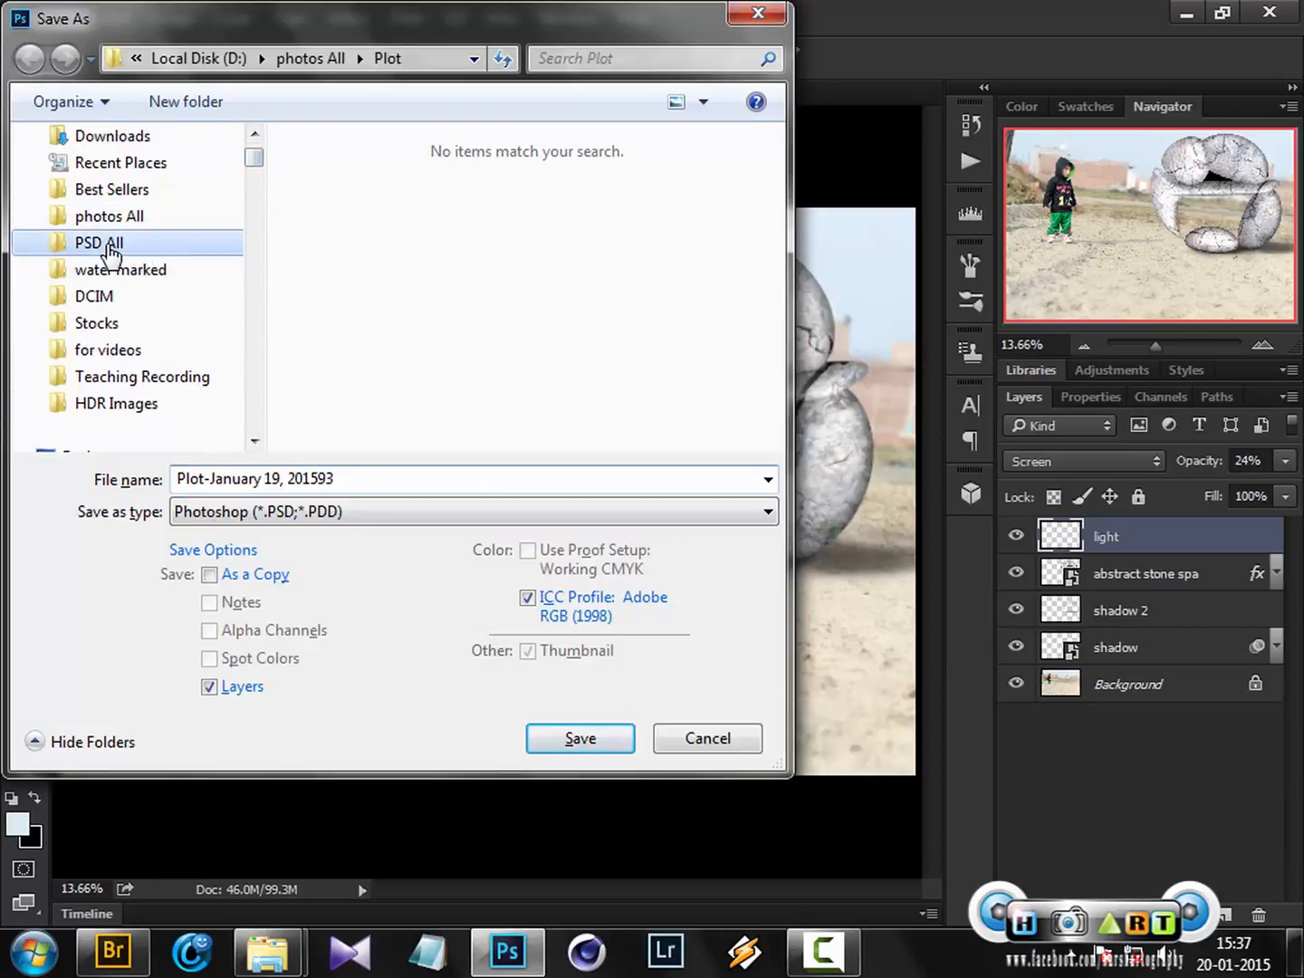
left_click(436, 485)
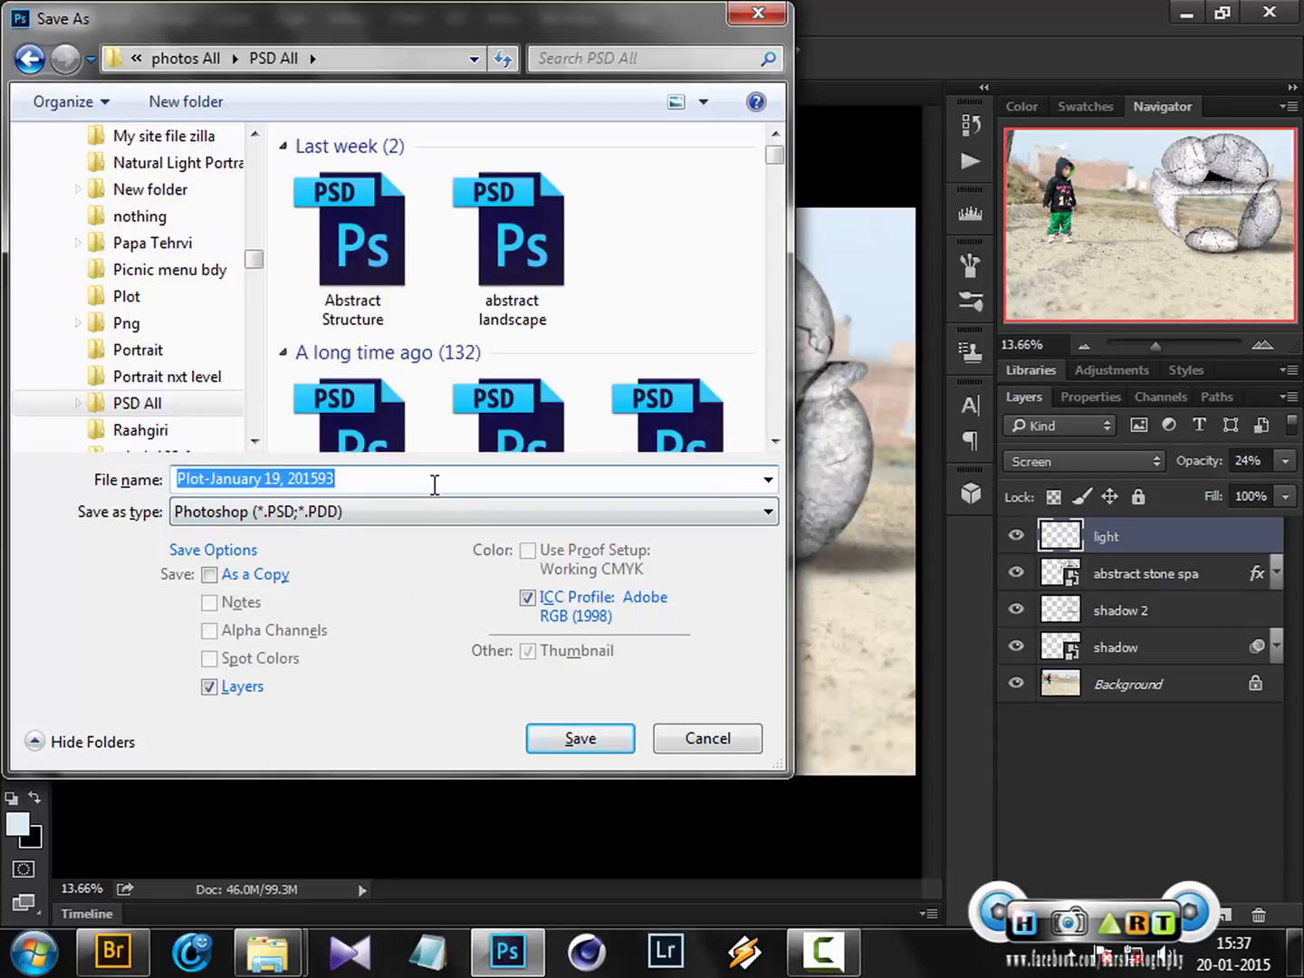
type("Abstract")
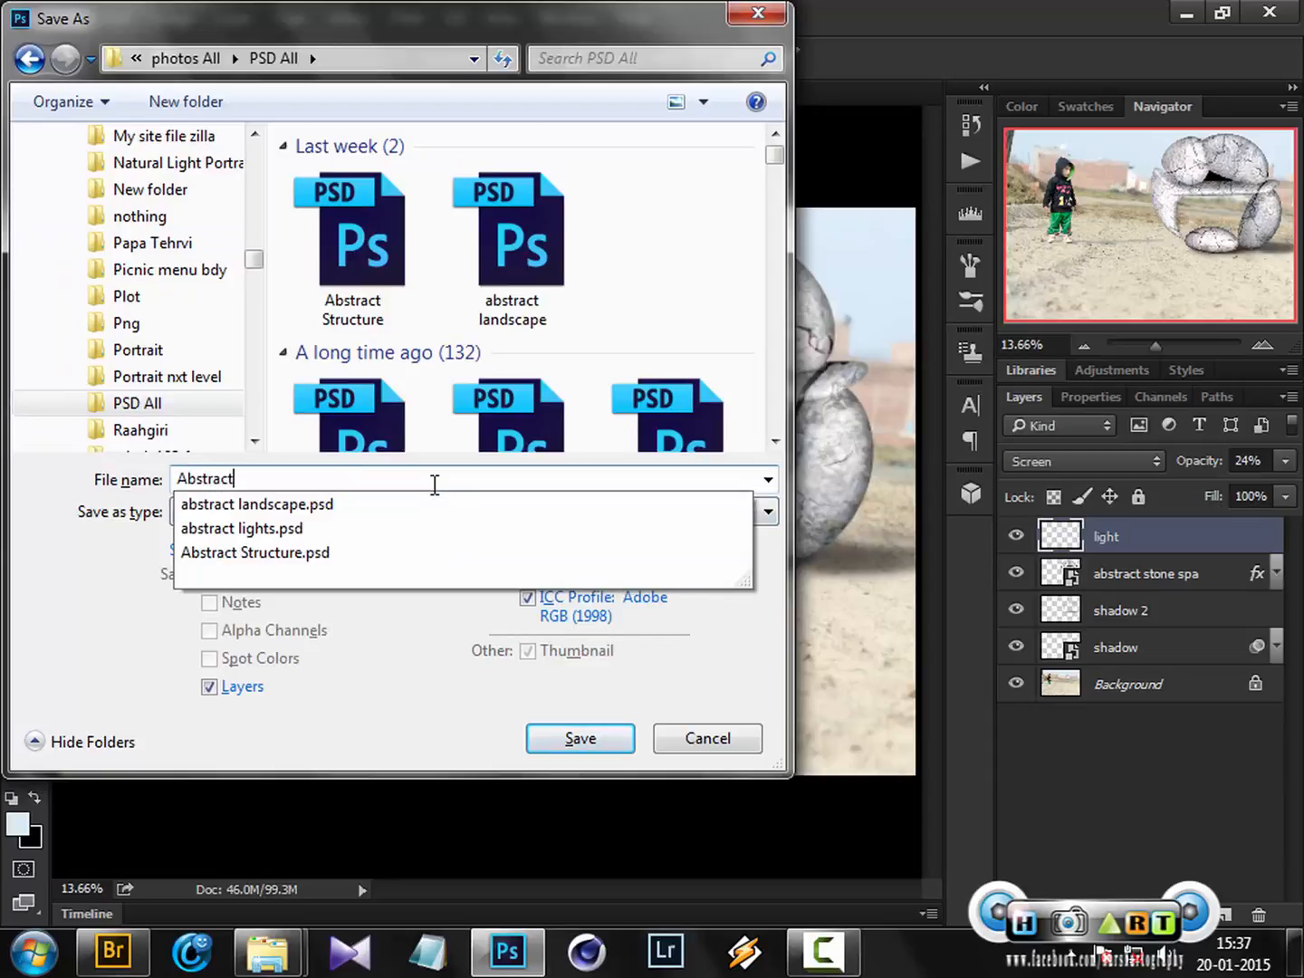
type(" shapes")
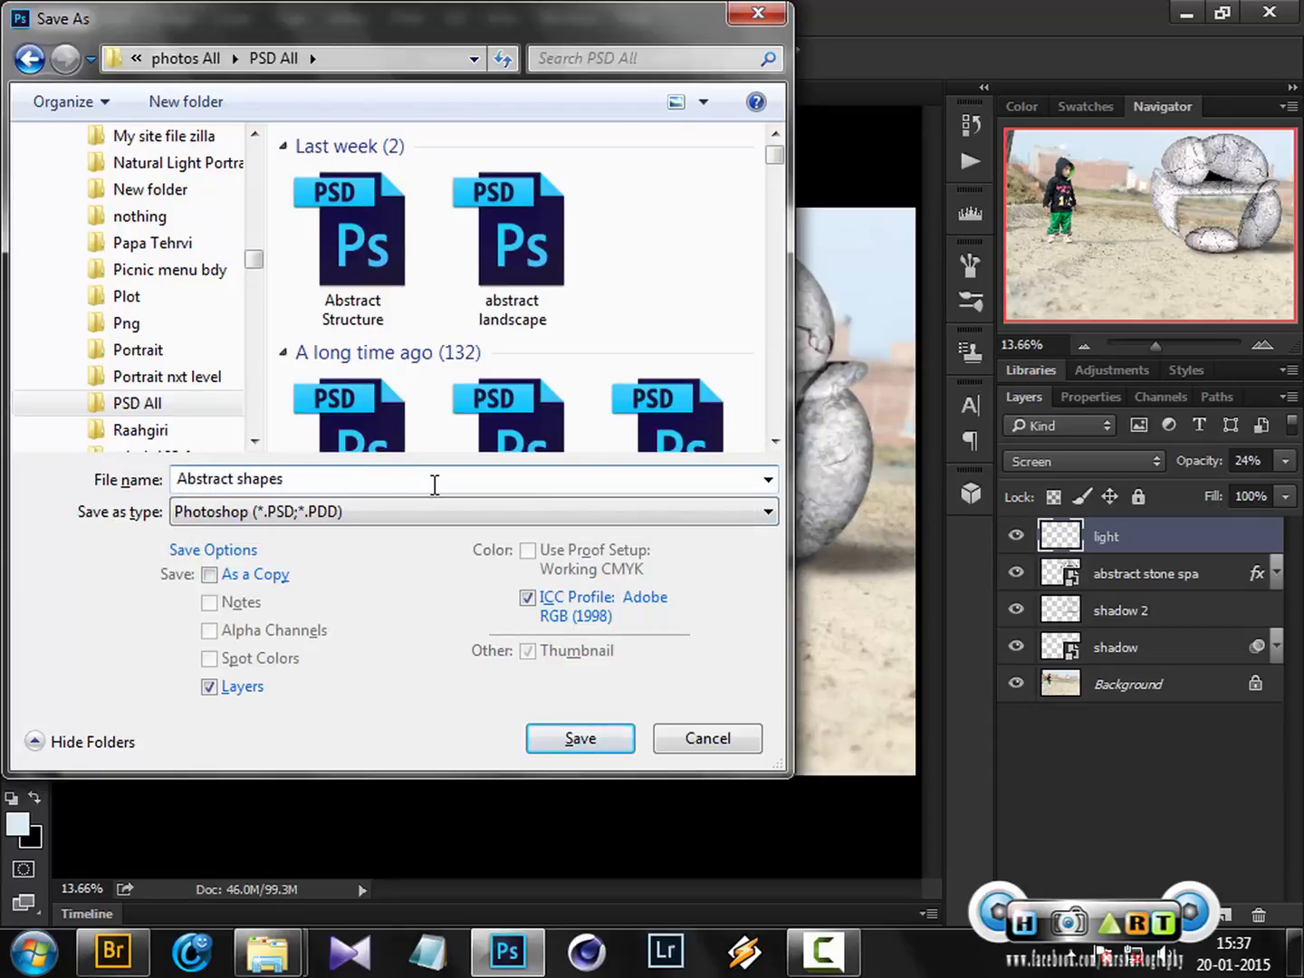
key("BackSpace")
type("compsition")
key("Return")
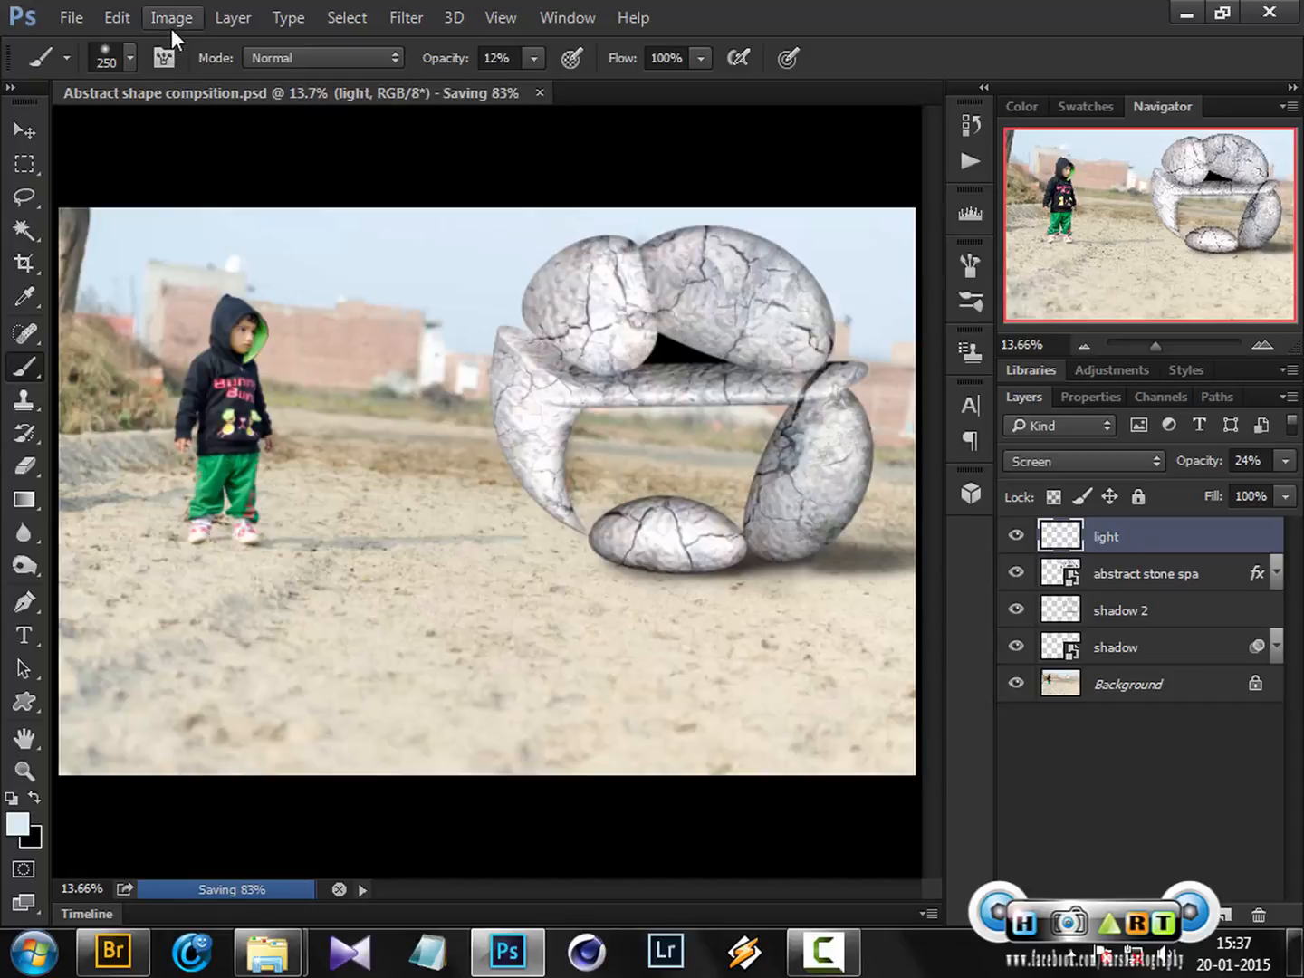
Purge all cached memory
left_click(122, 17)
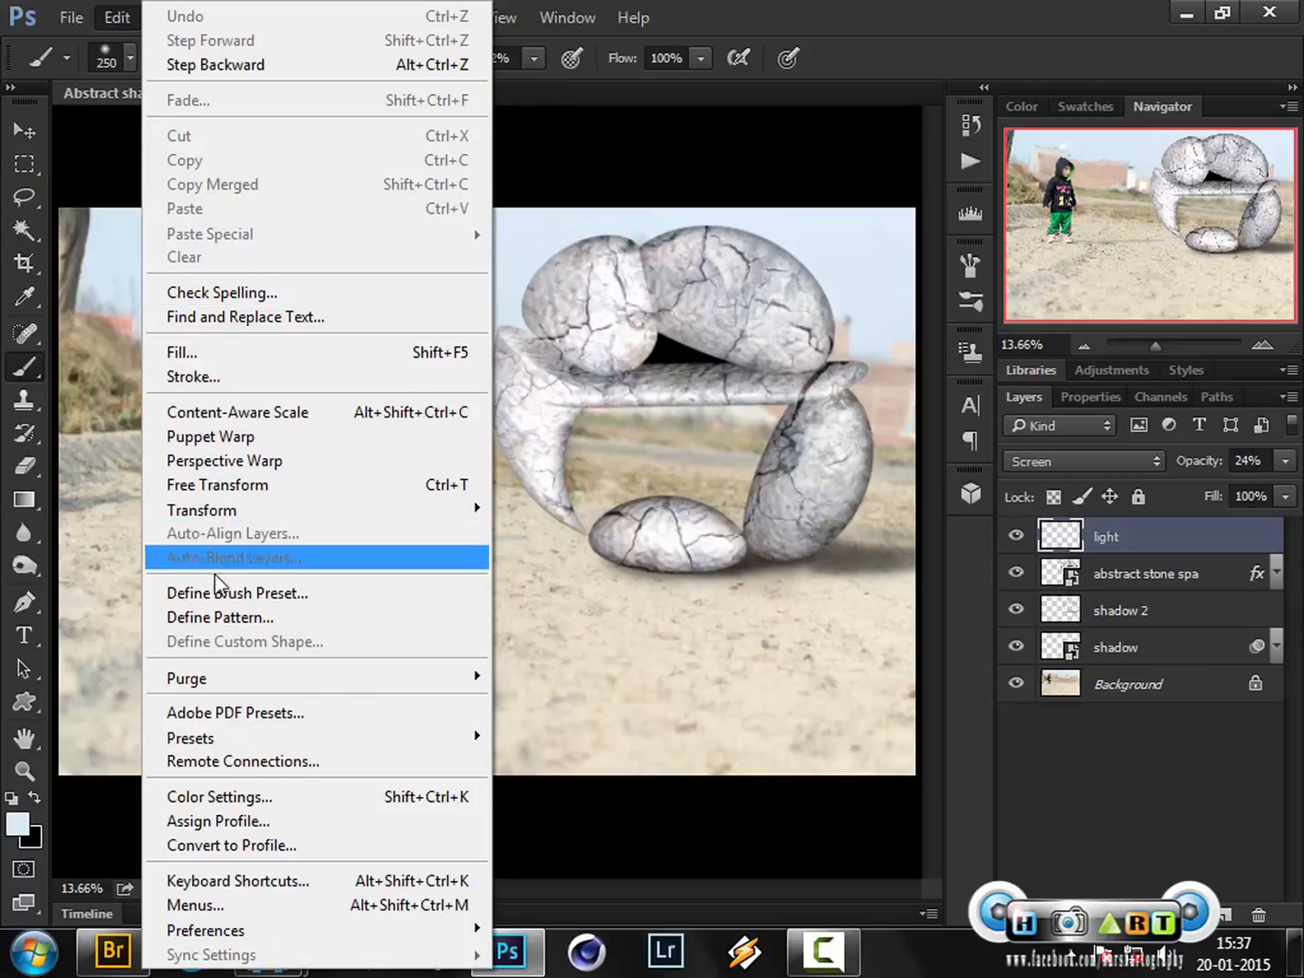
mouse_move(272, 680)
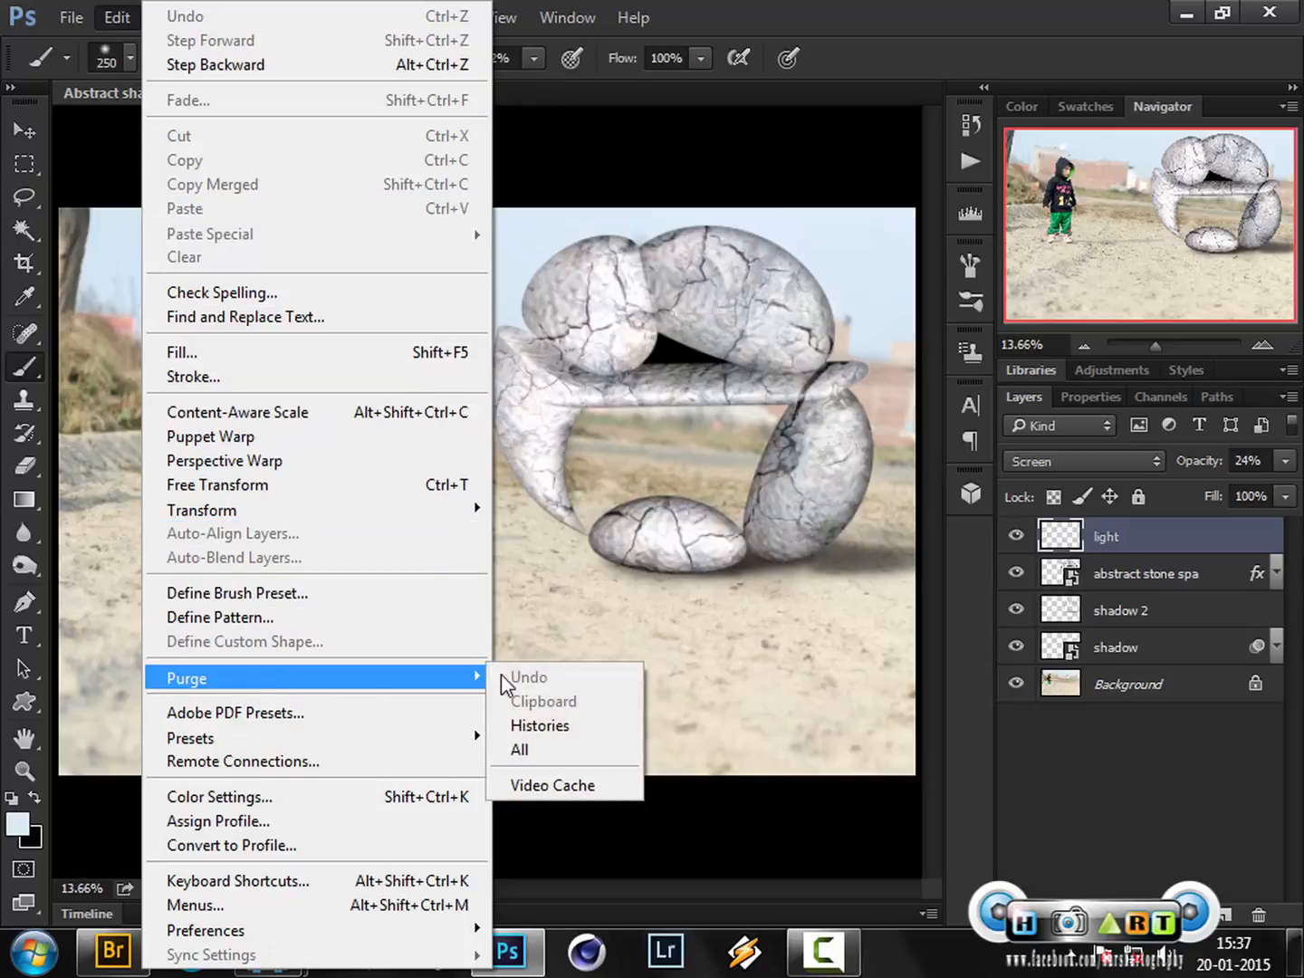
left_click(545, 748)
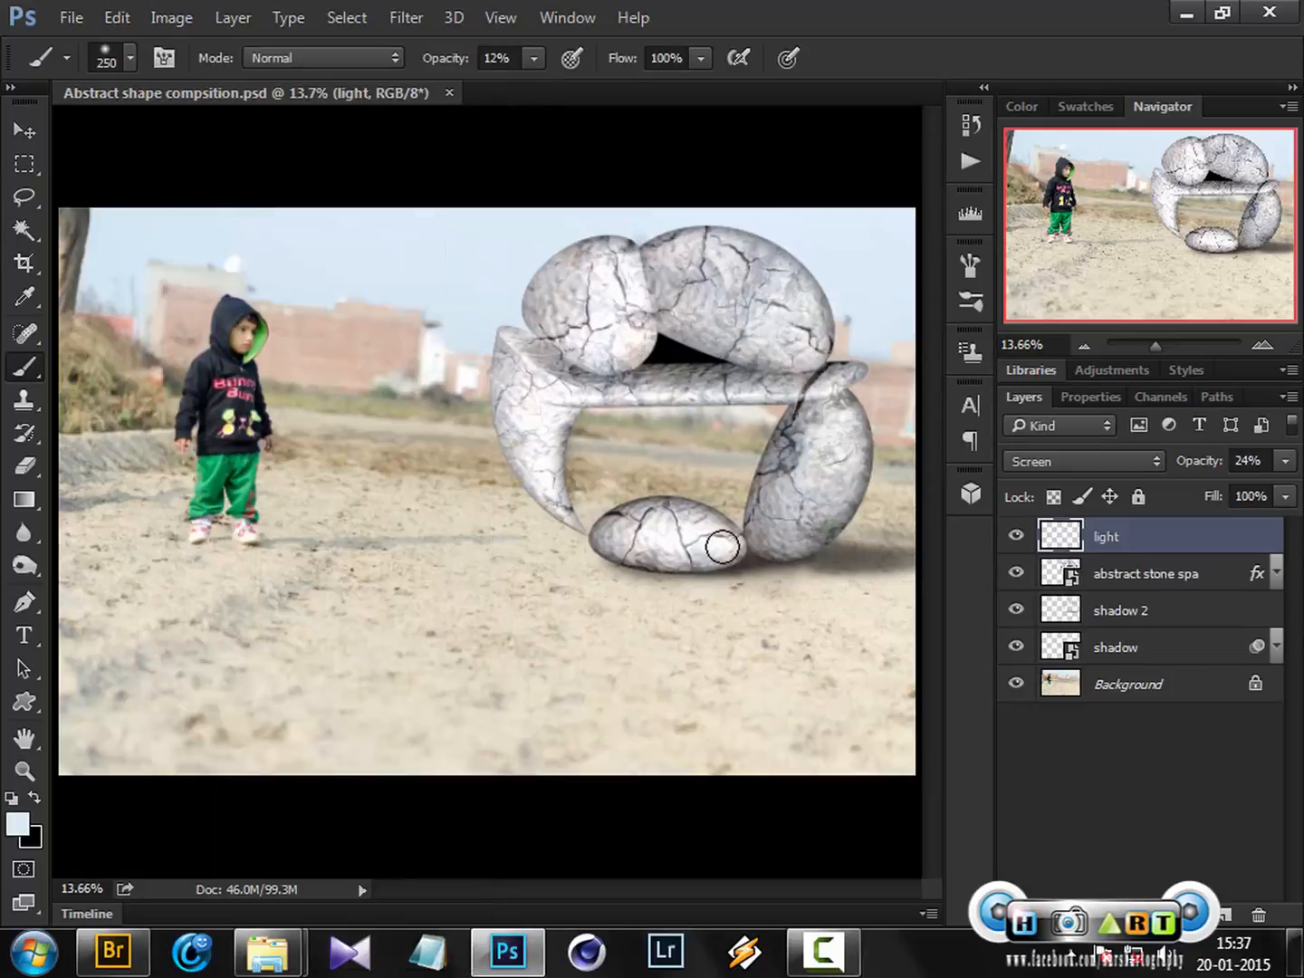